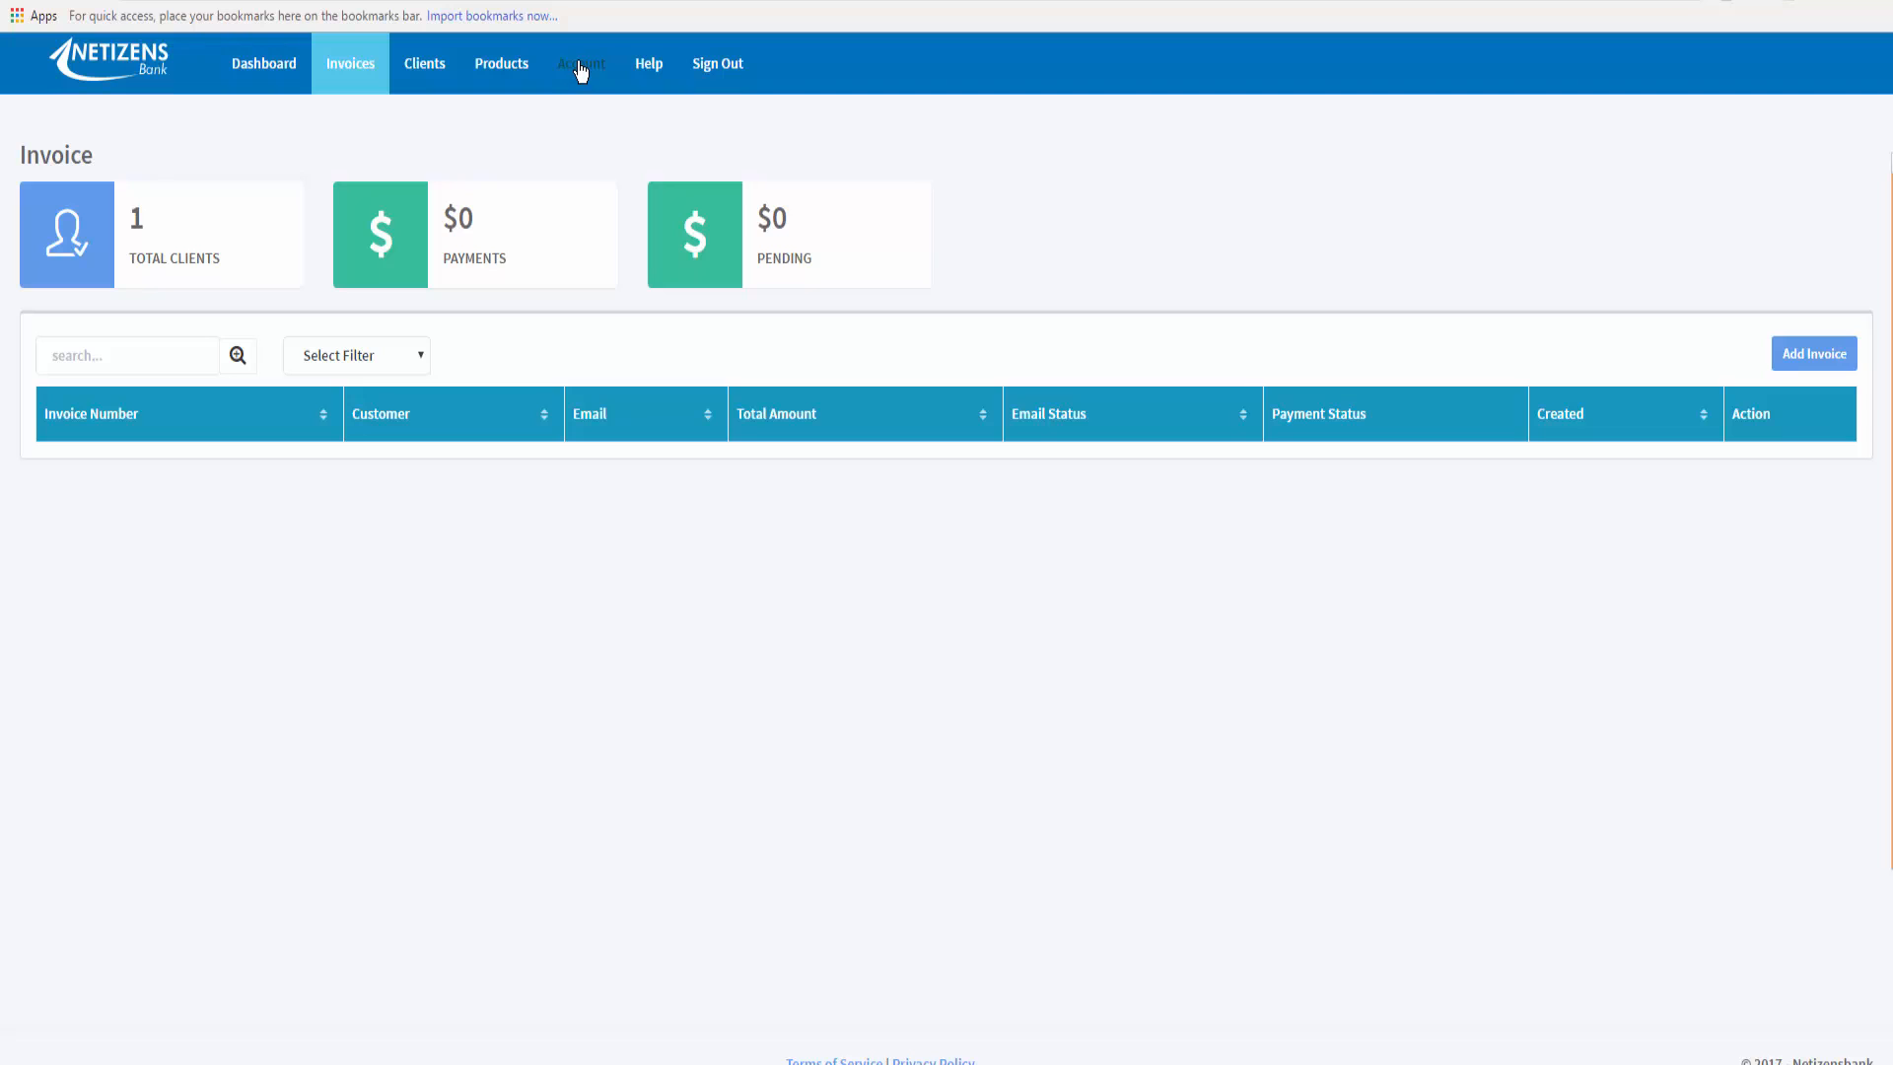
Add a tax named "Website hosting" at 7% to the account's taxes and save it.
click(581, 69)
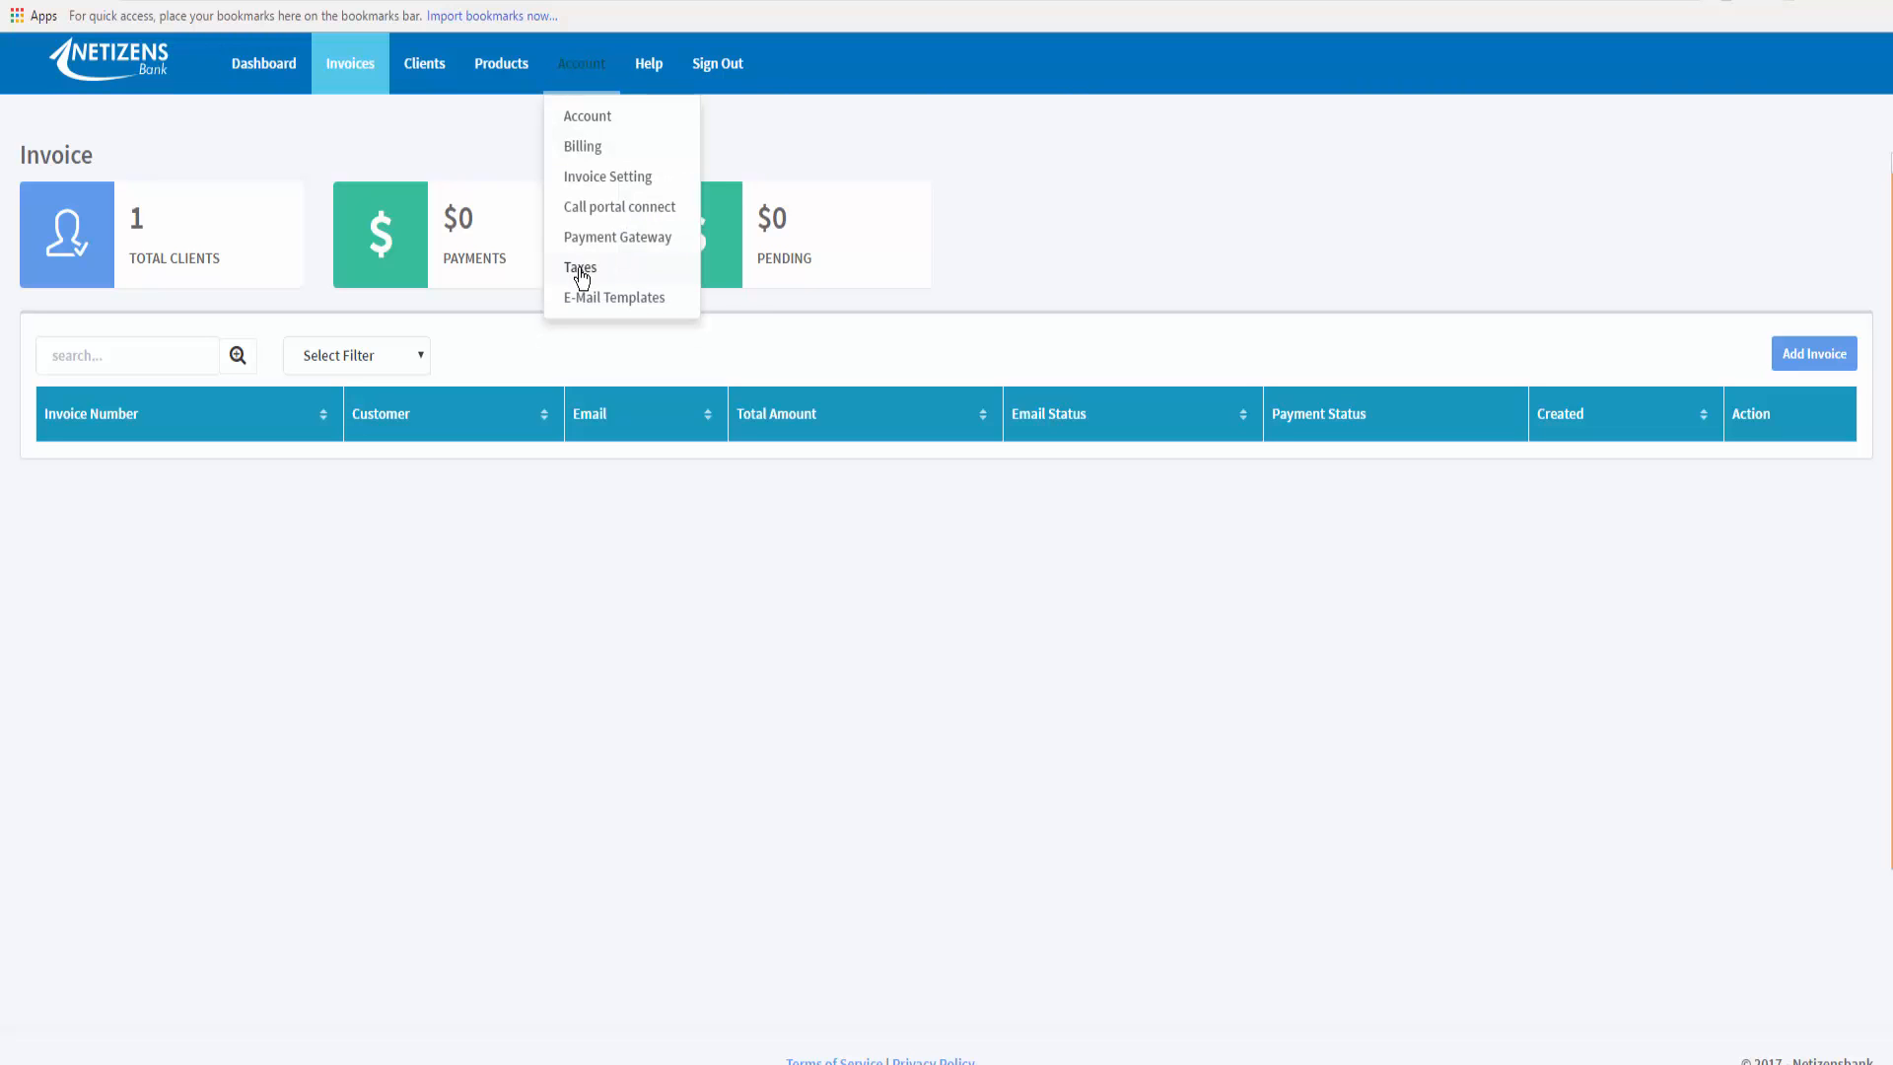
click(582, 271)
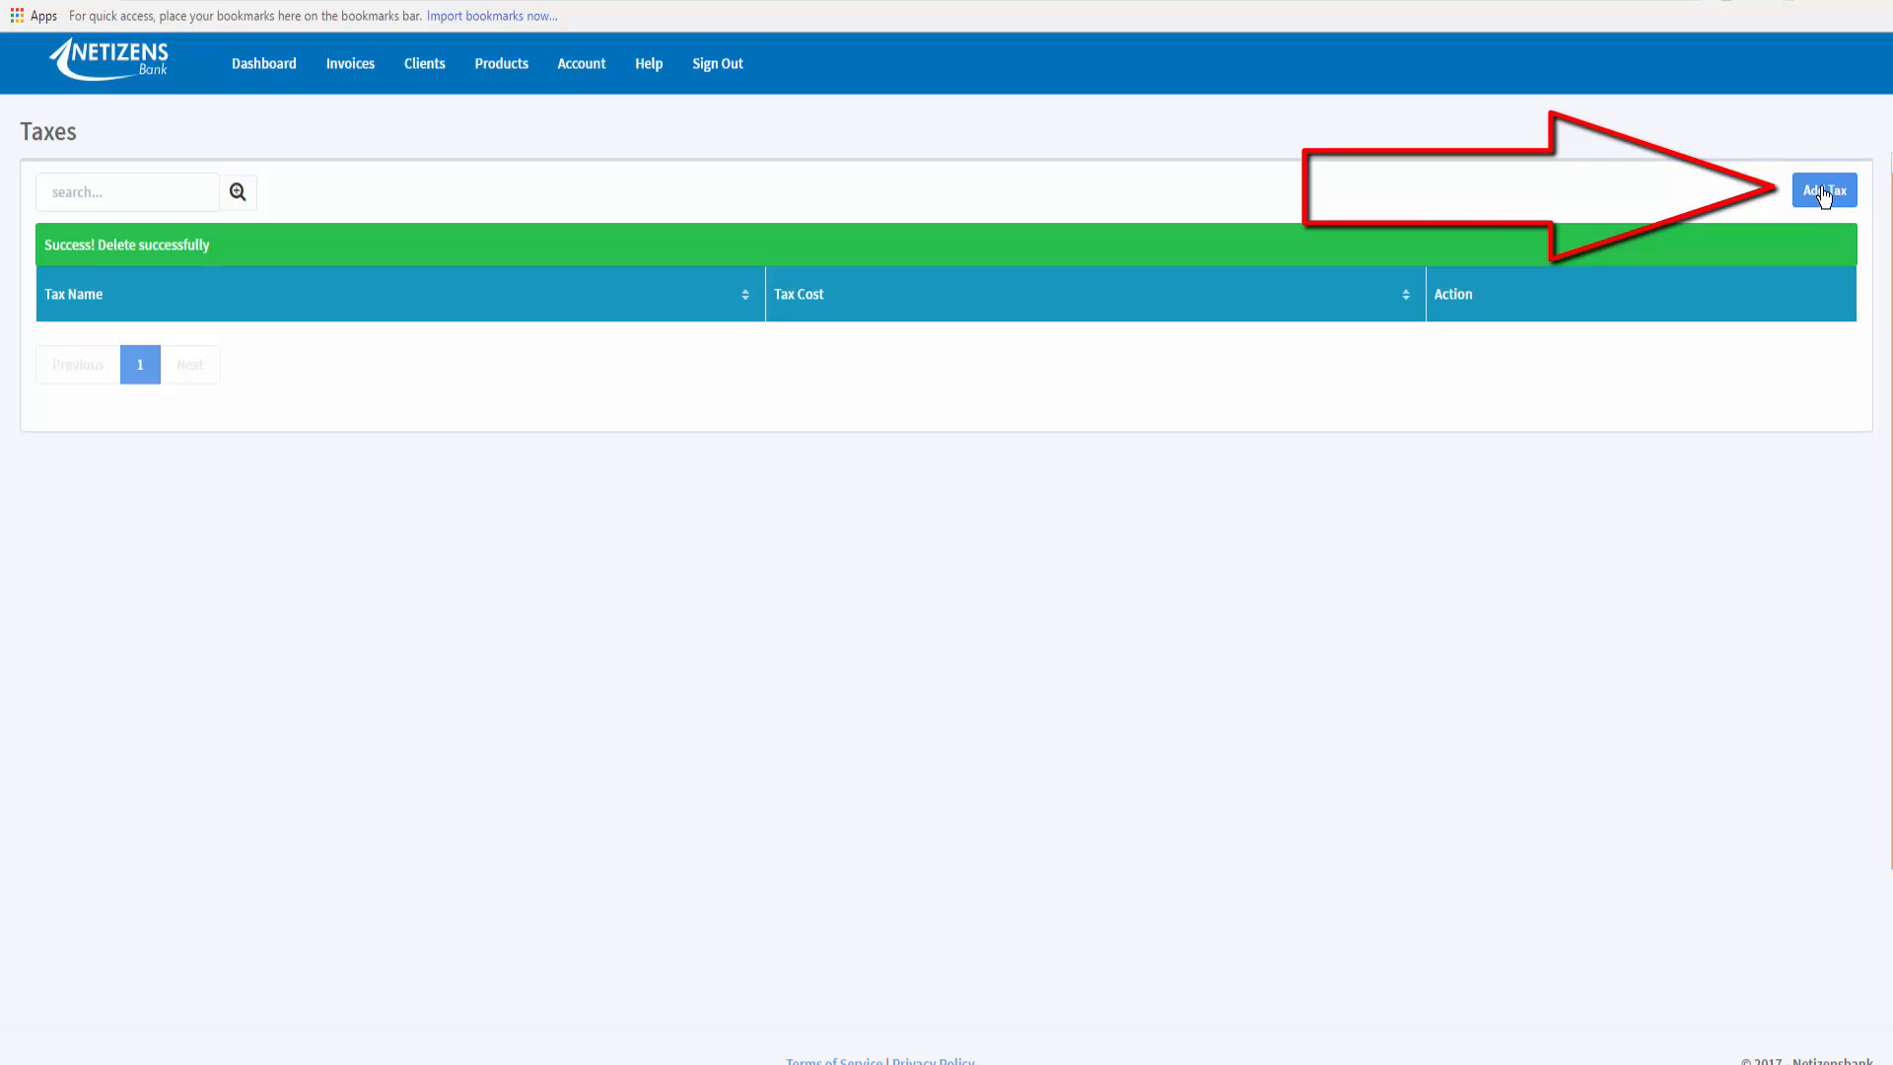
click(1824, 192)
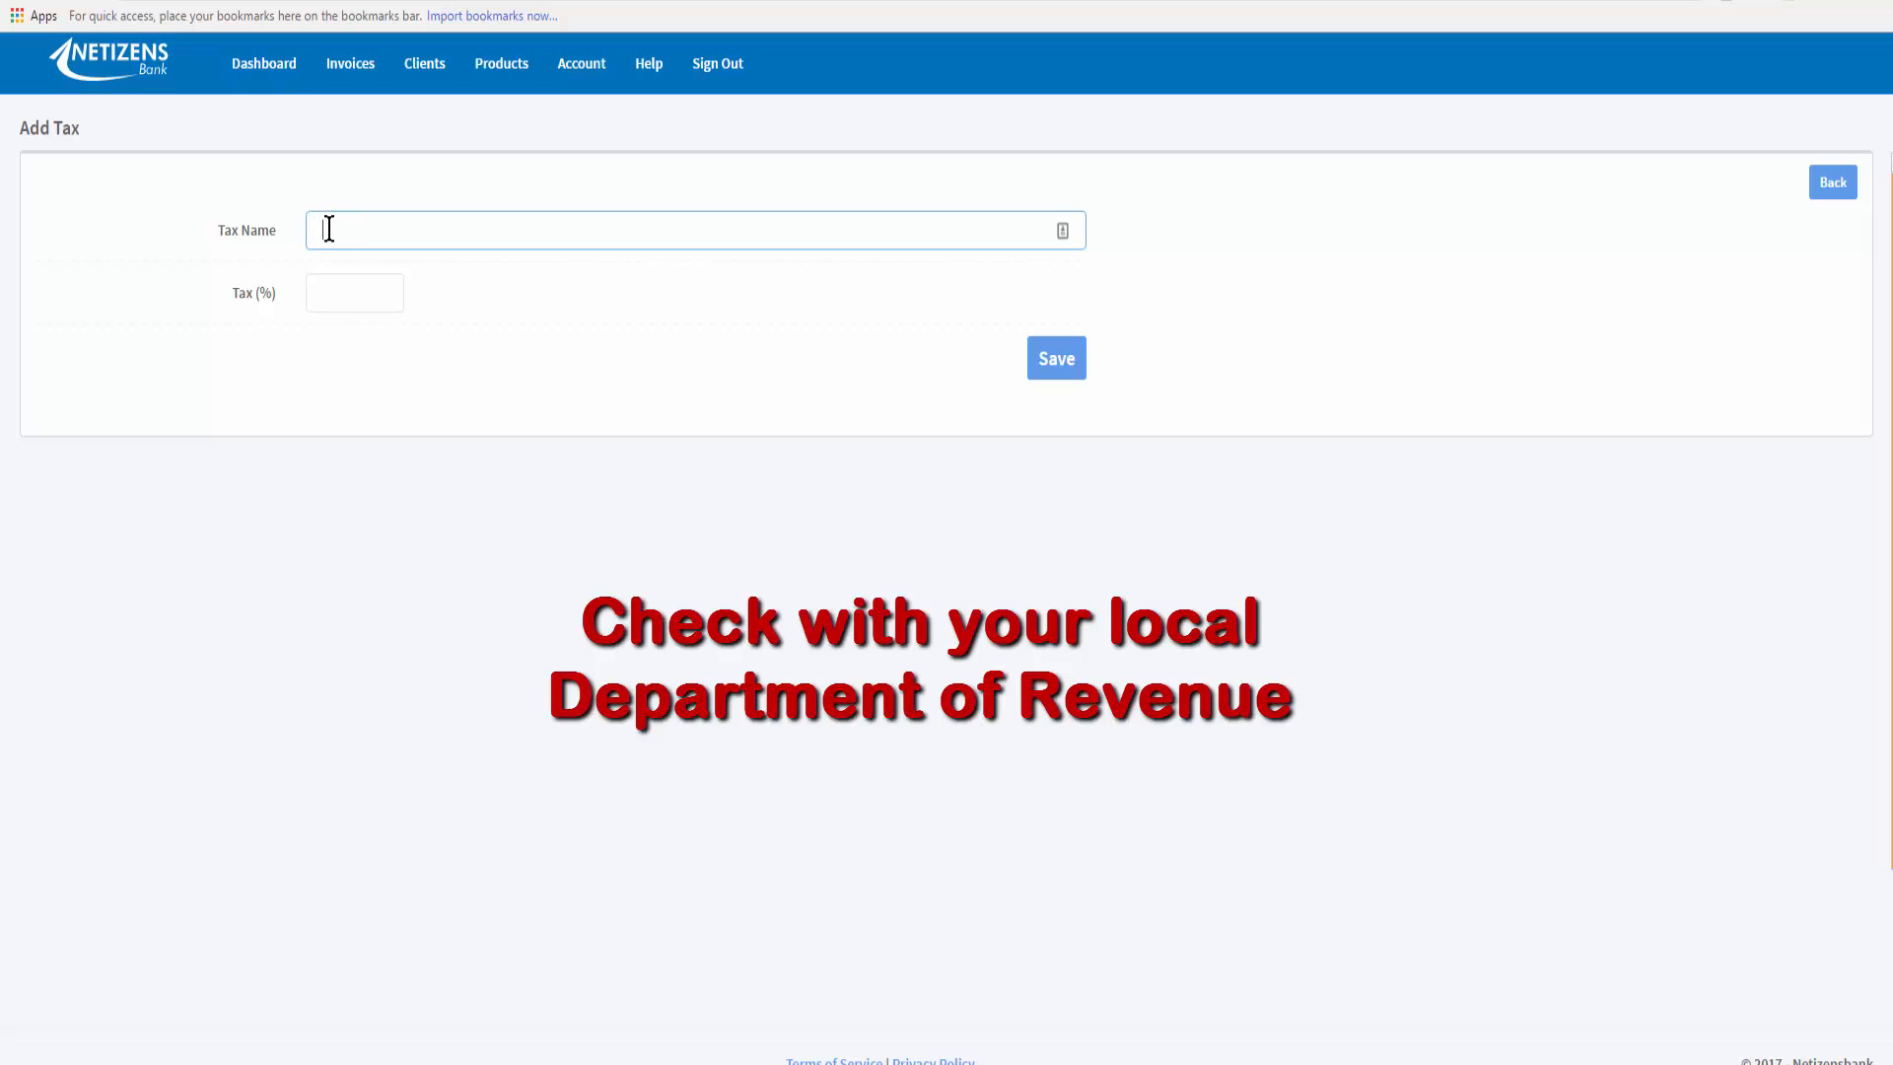
text(Website hosting)
click(402, 289)
text(7)
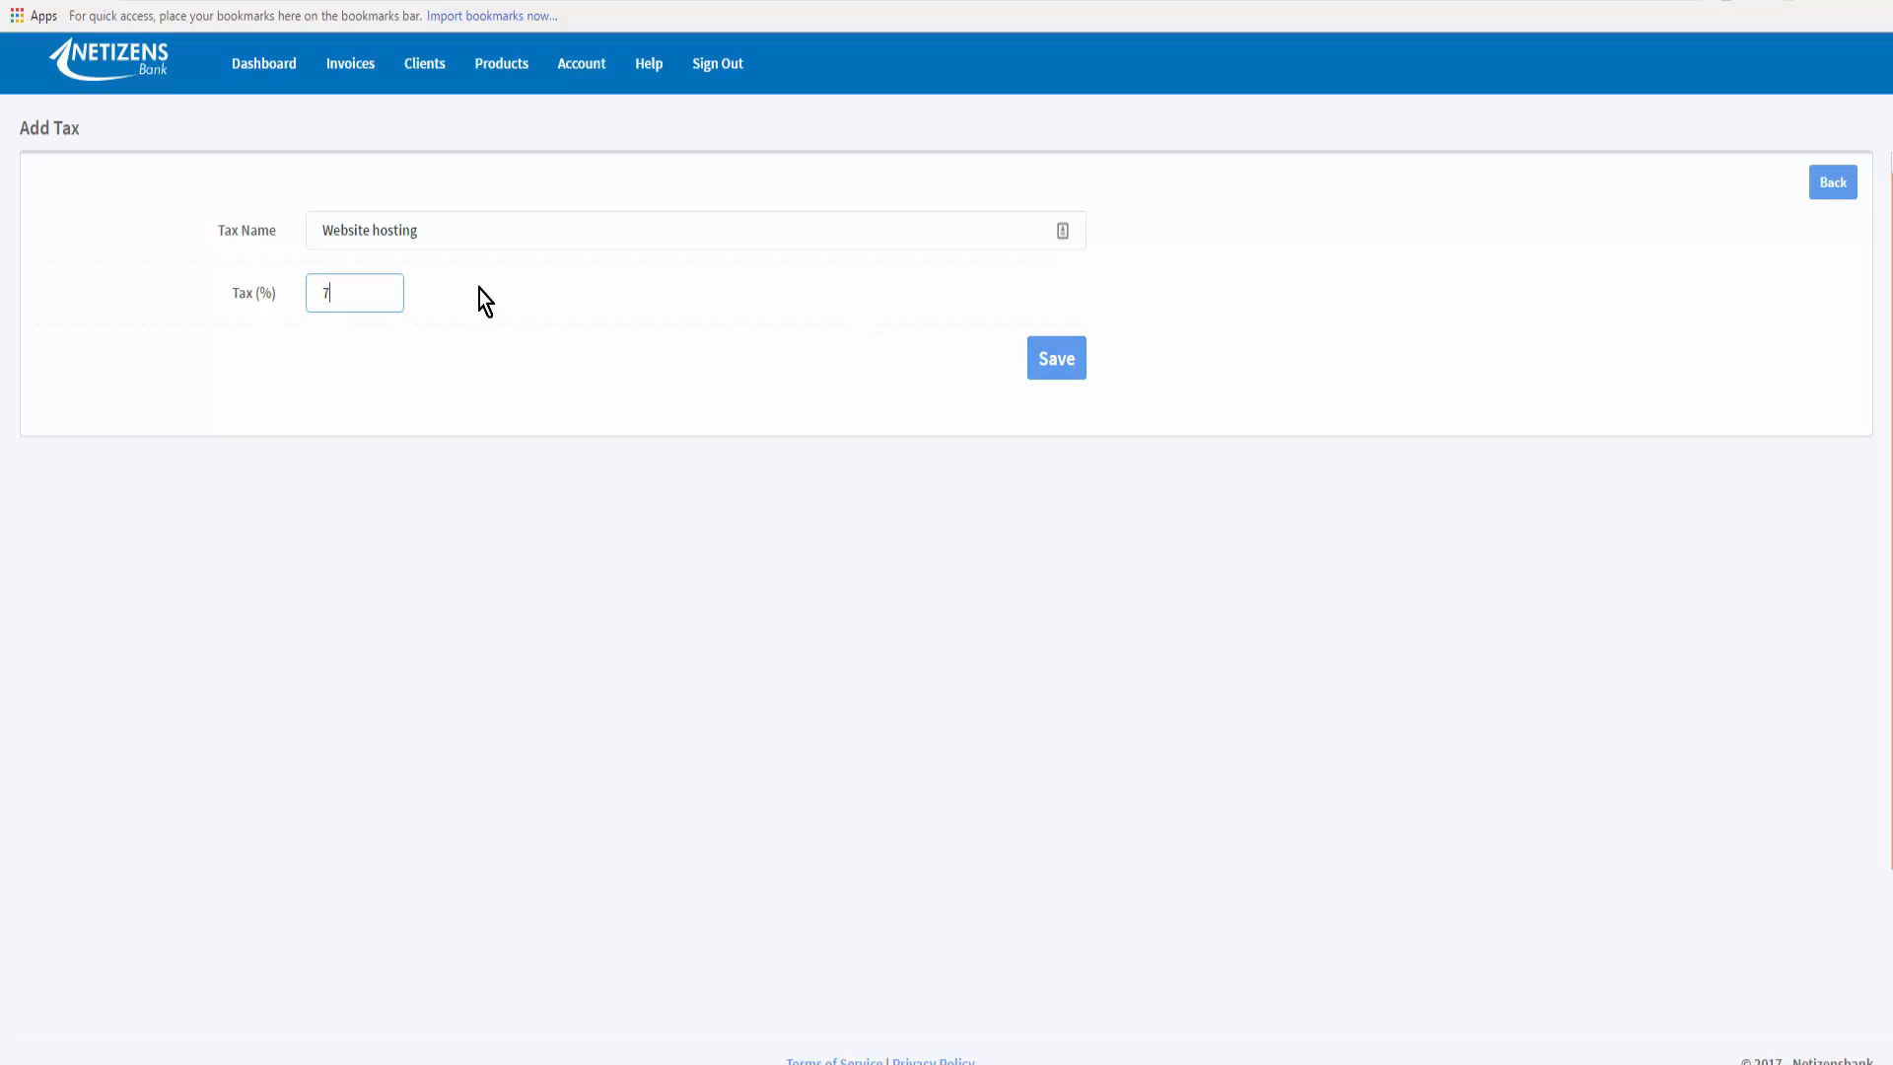
click(1057, 358)
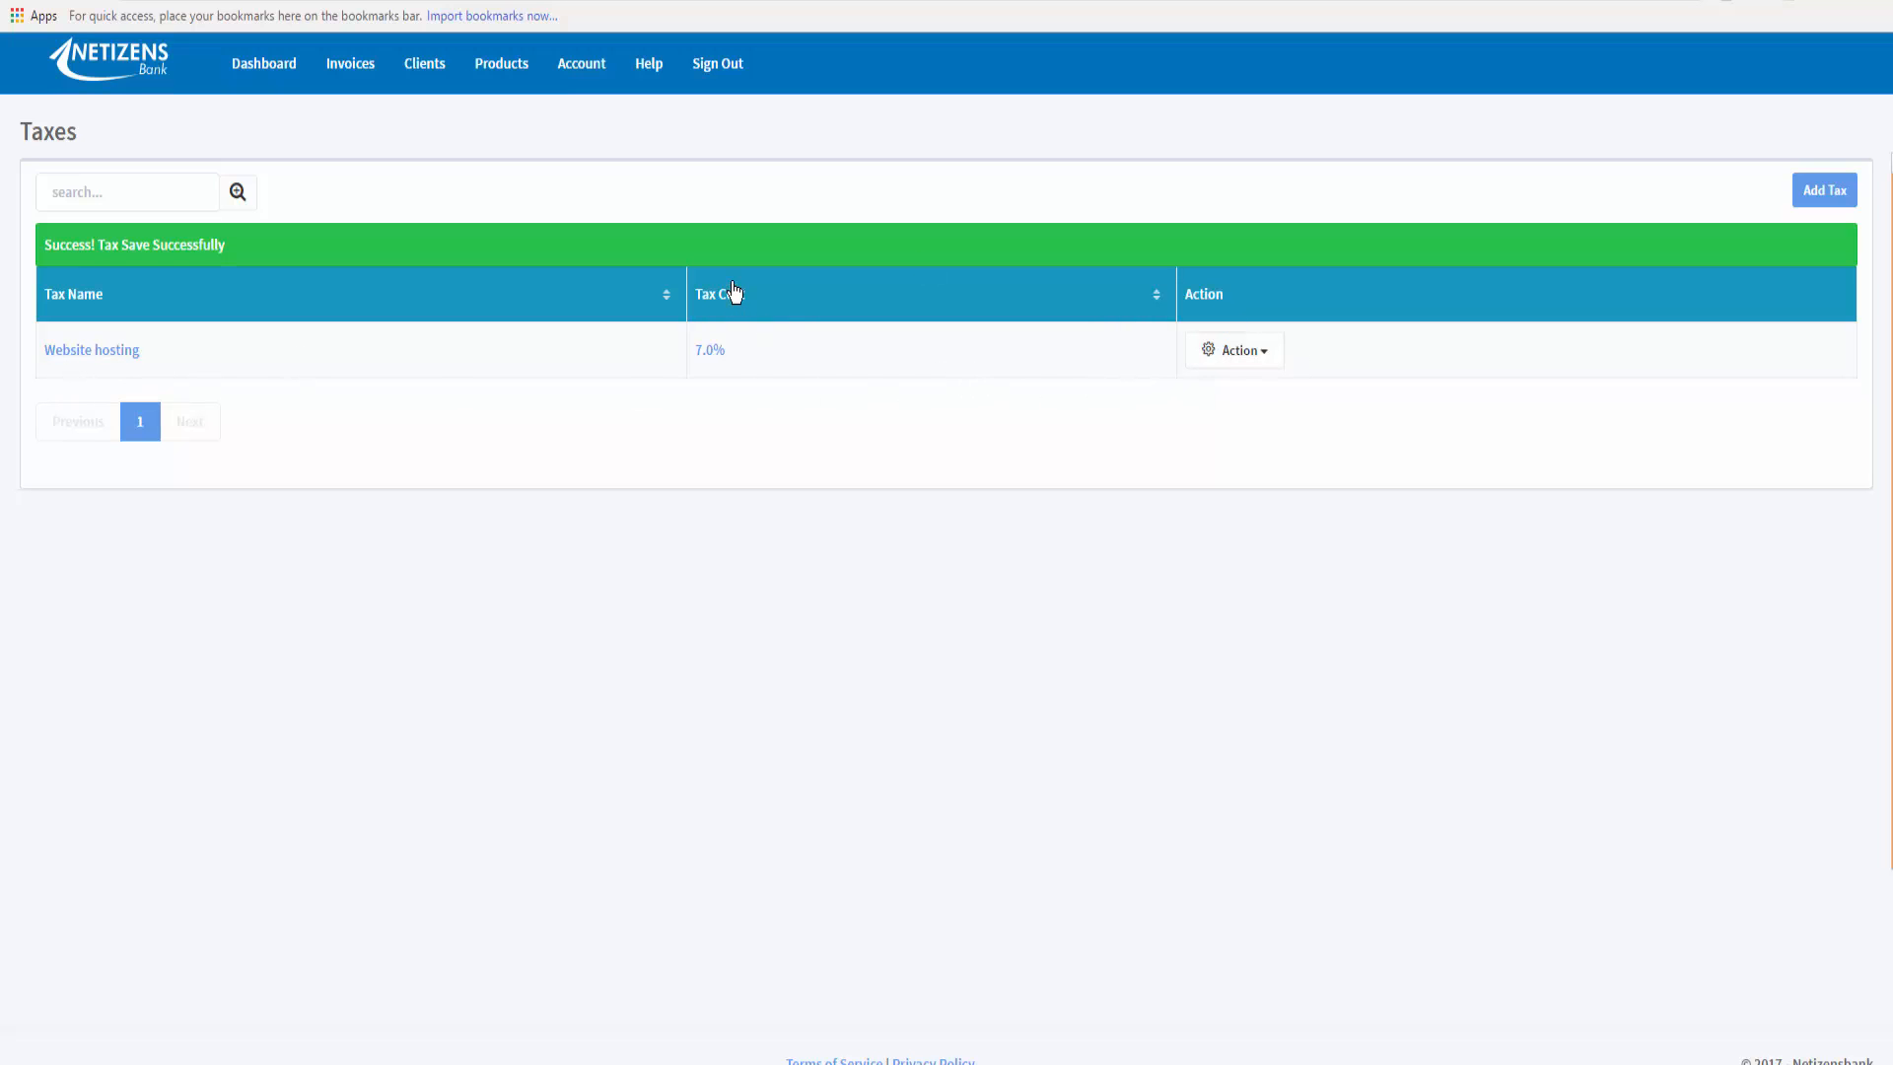
Start a new invoice and choose the existing client from Marketing Solutions Hub.
click(351, 65)
click(351, 115)
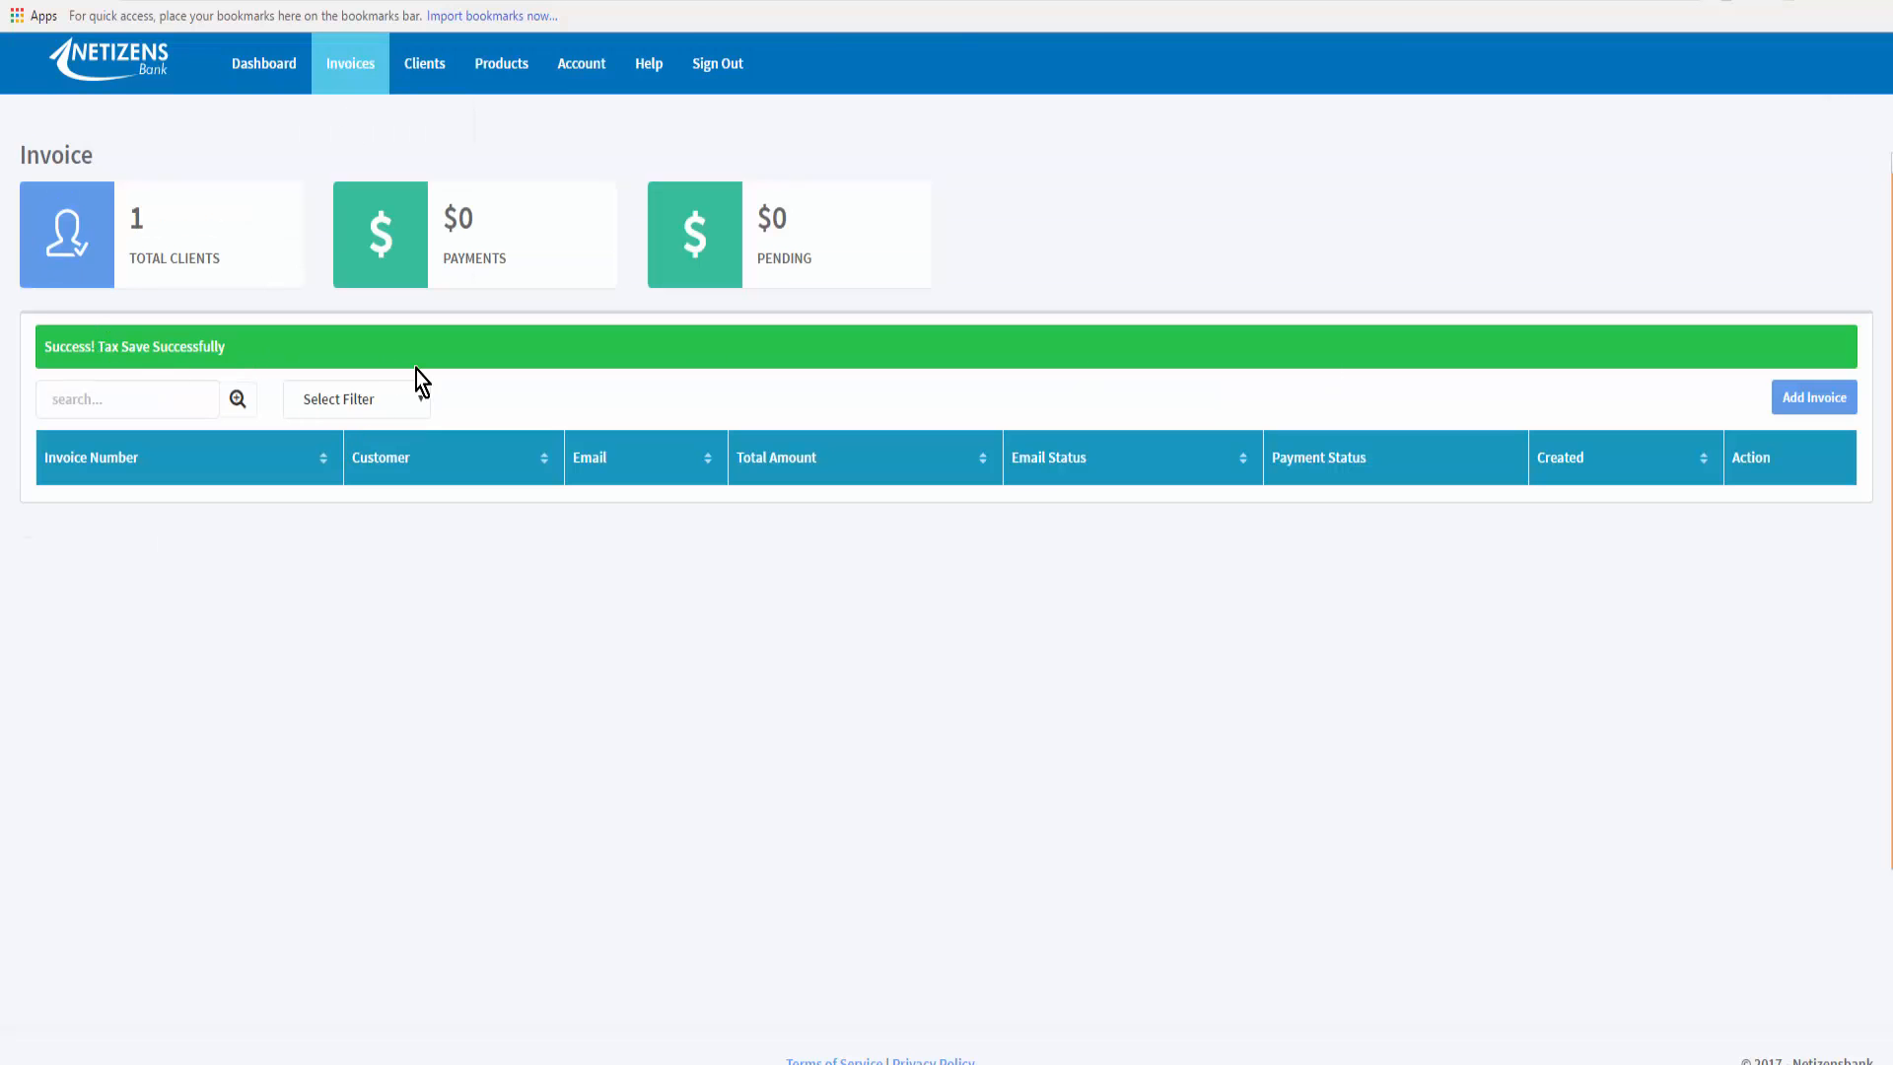
click(1819, 400)
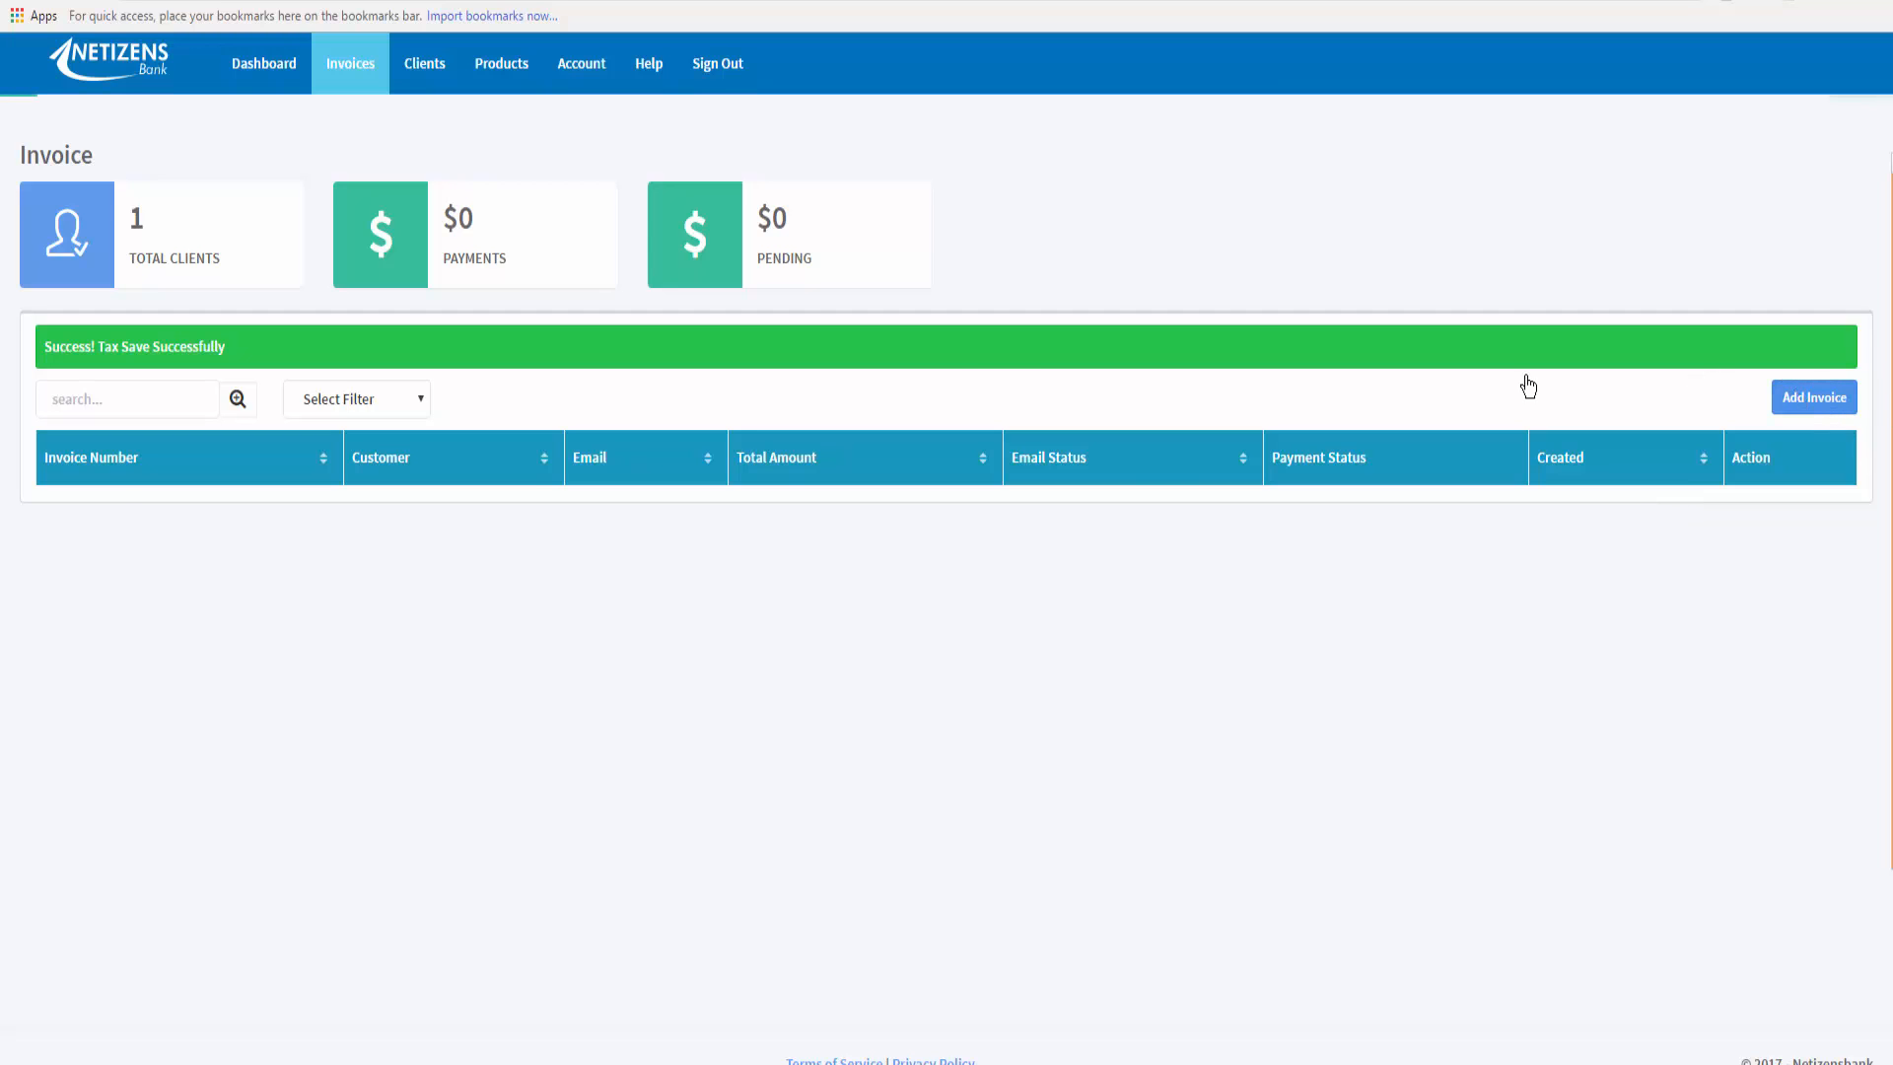
click(915, 276)
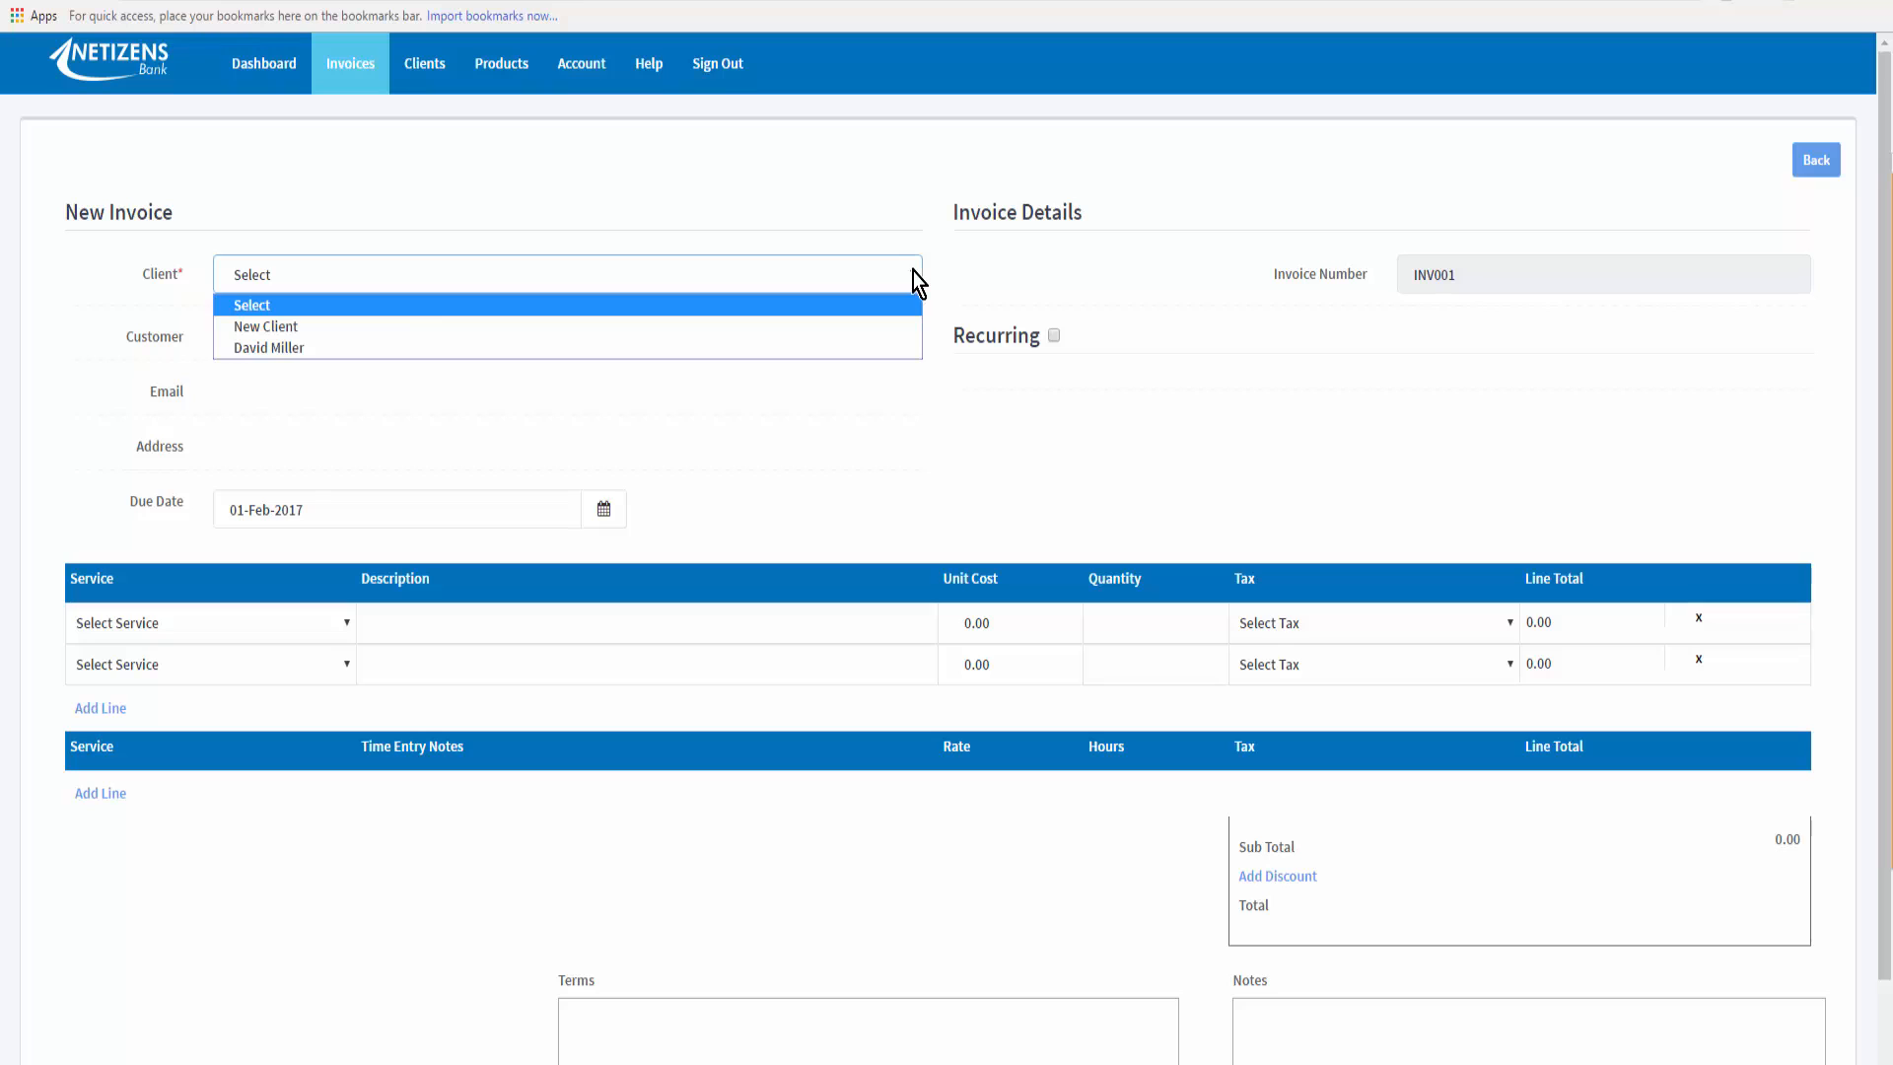
click(268, 349)
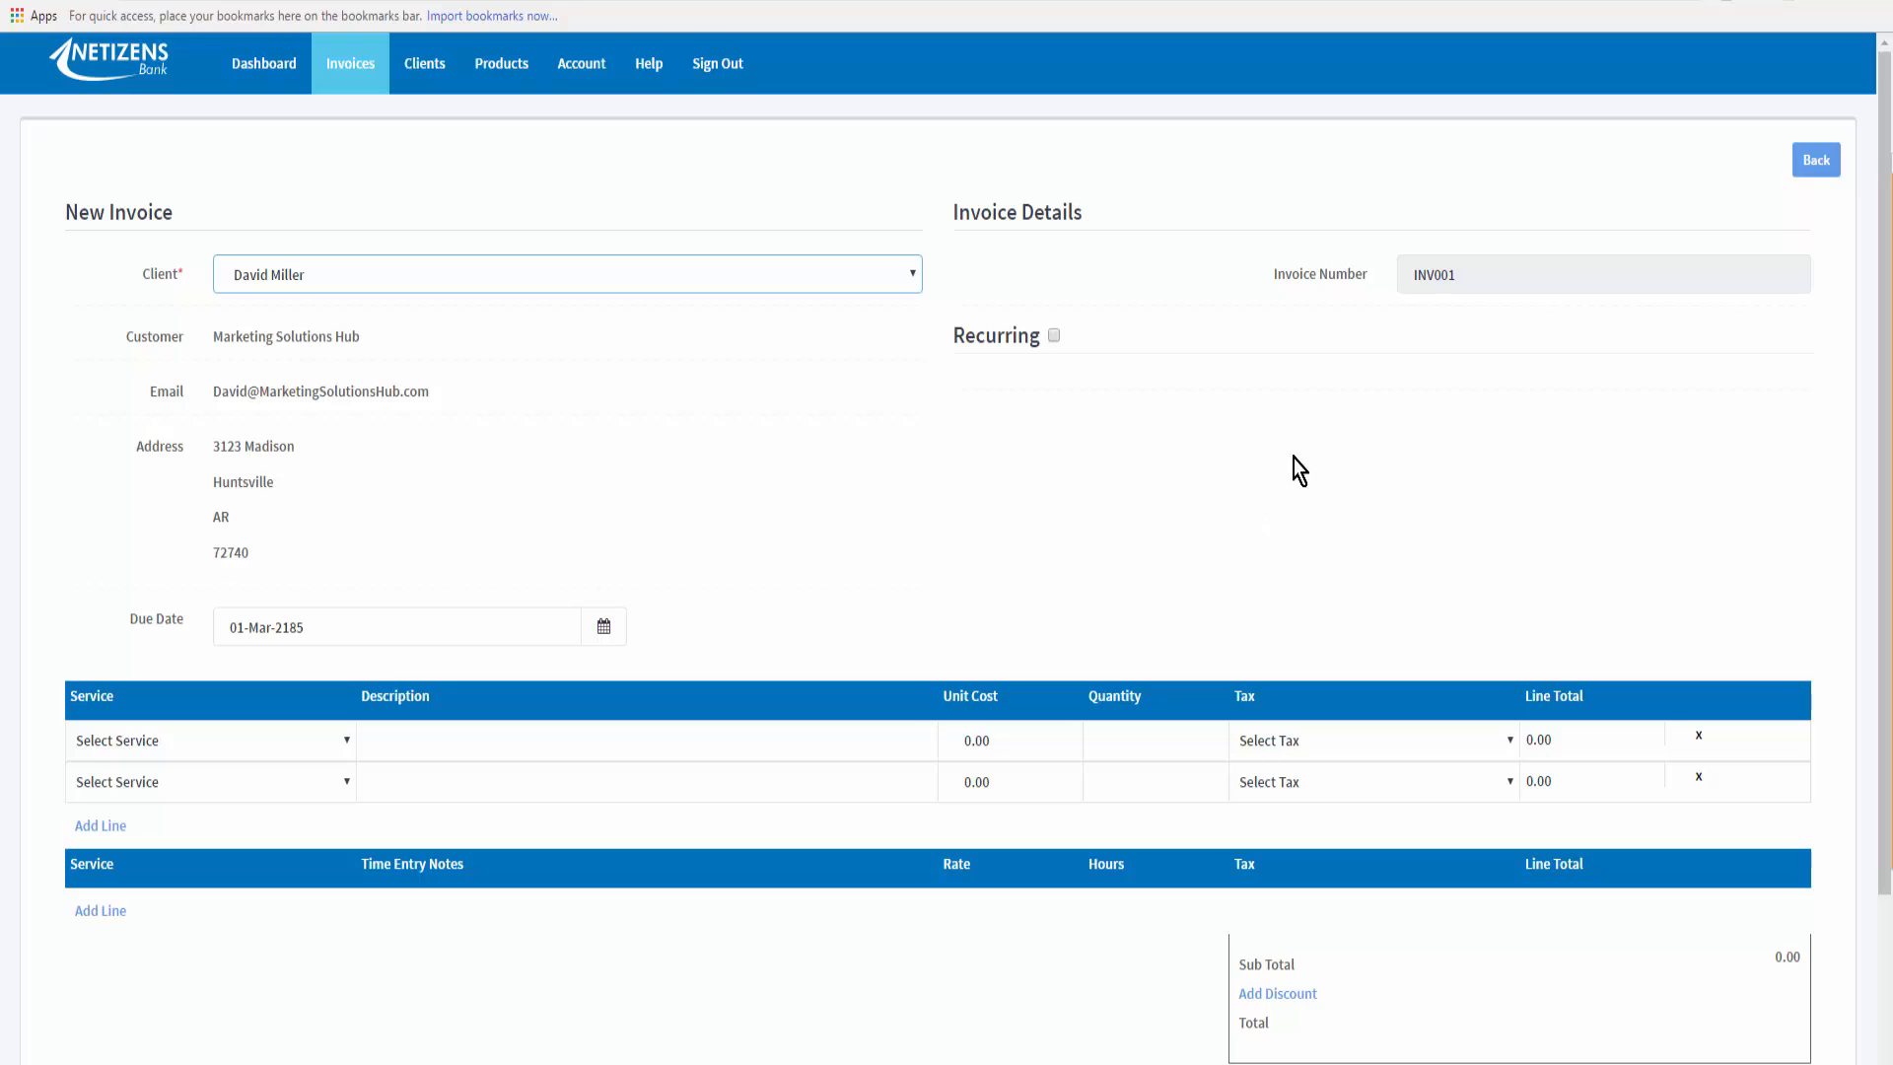
Make the invoice recurring, keeping the 01-Mar-2185 next billing date, and set it to bill monthly.
click(1053, 336)
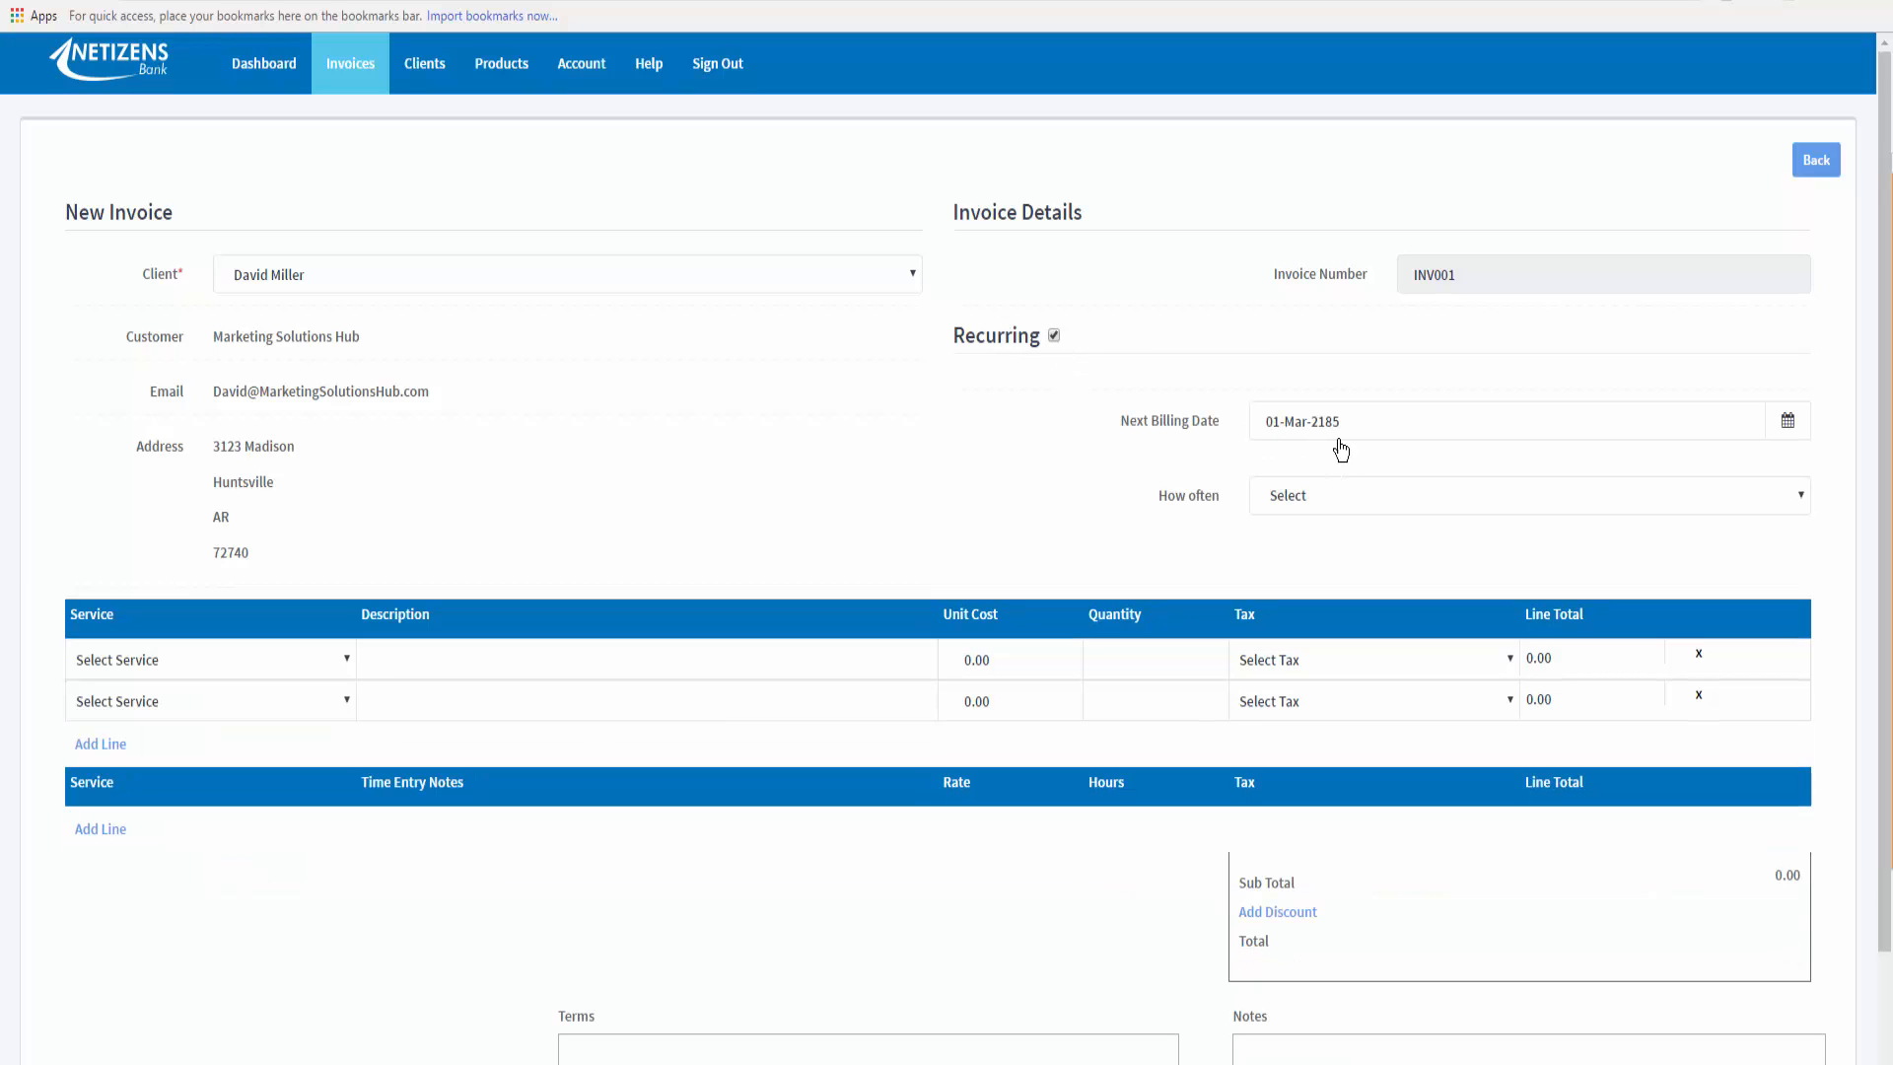
click(1789, 426)
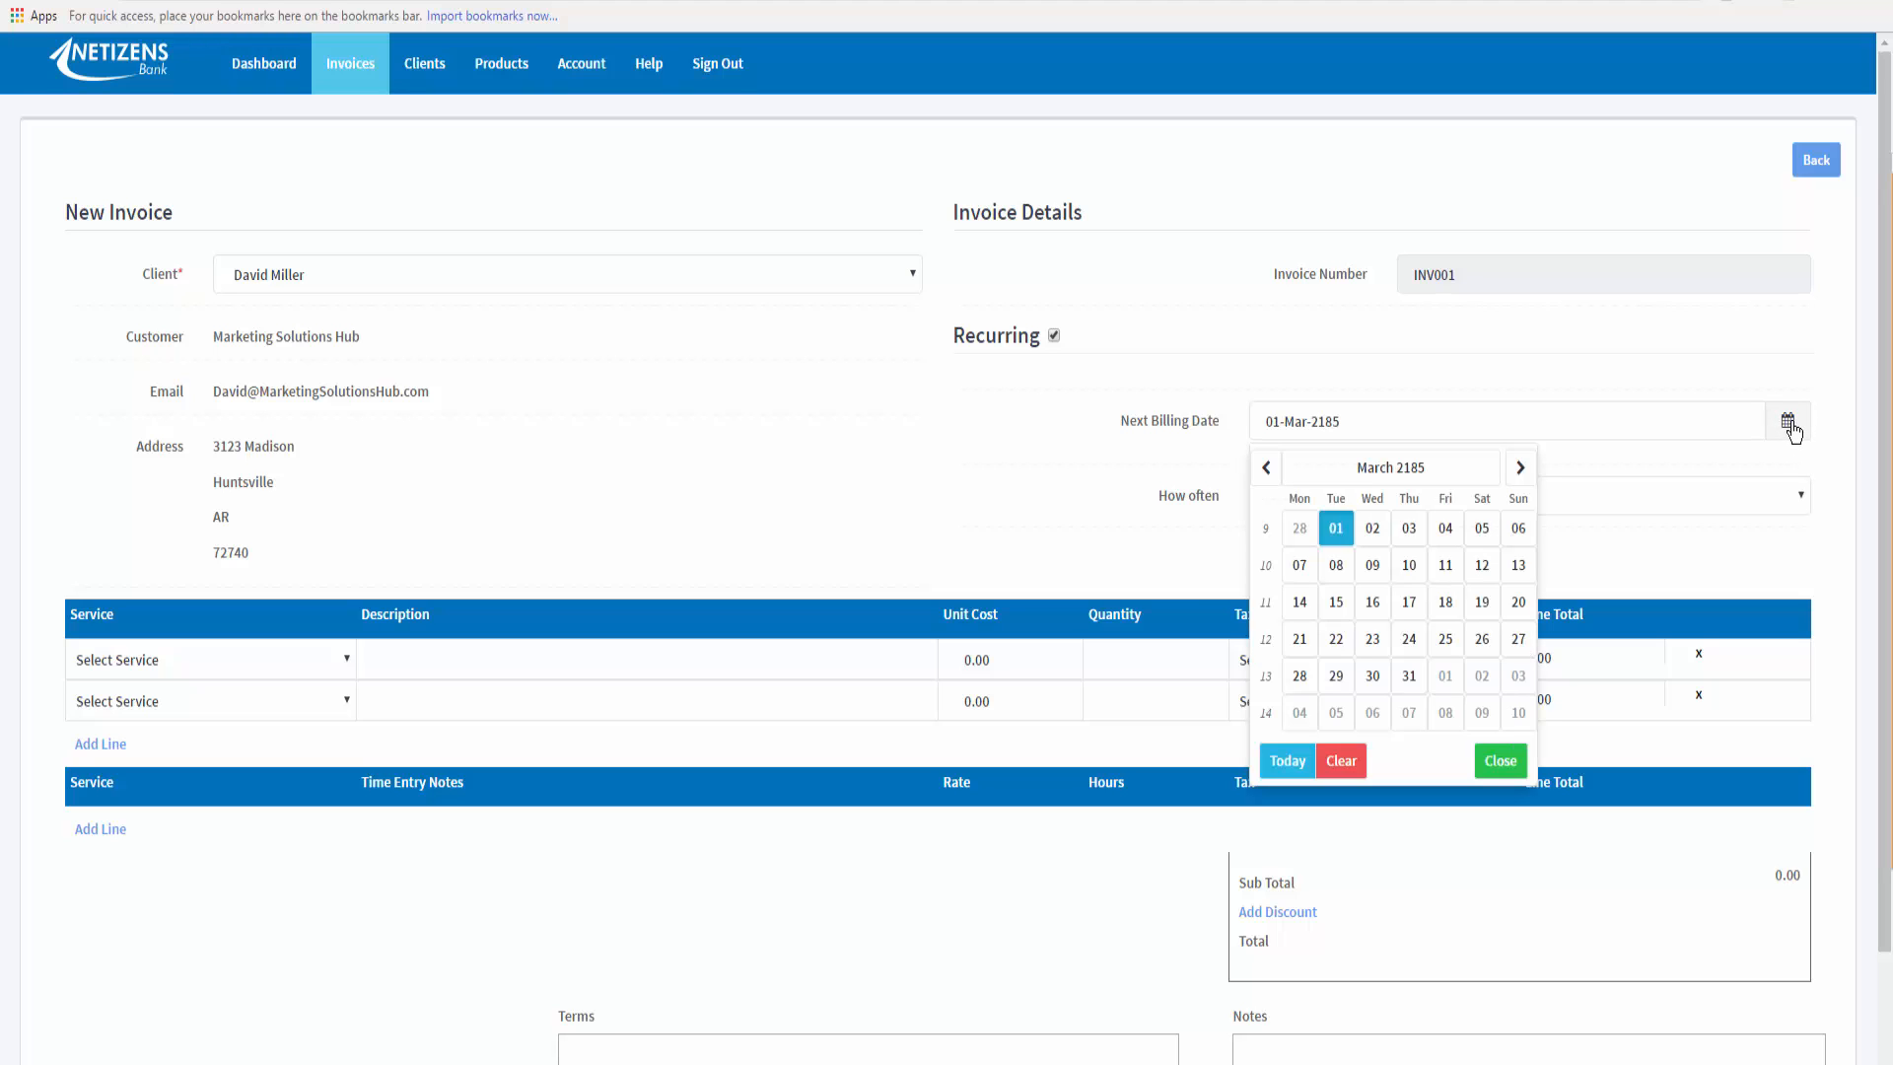
click(1266, 467)
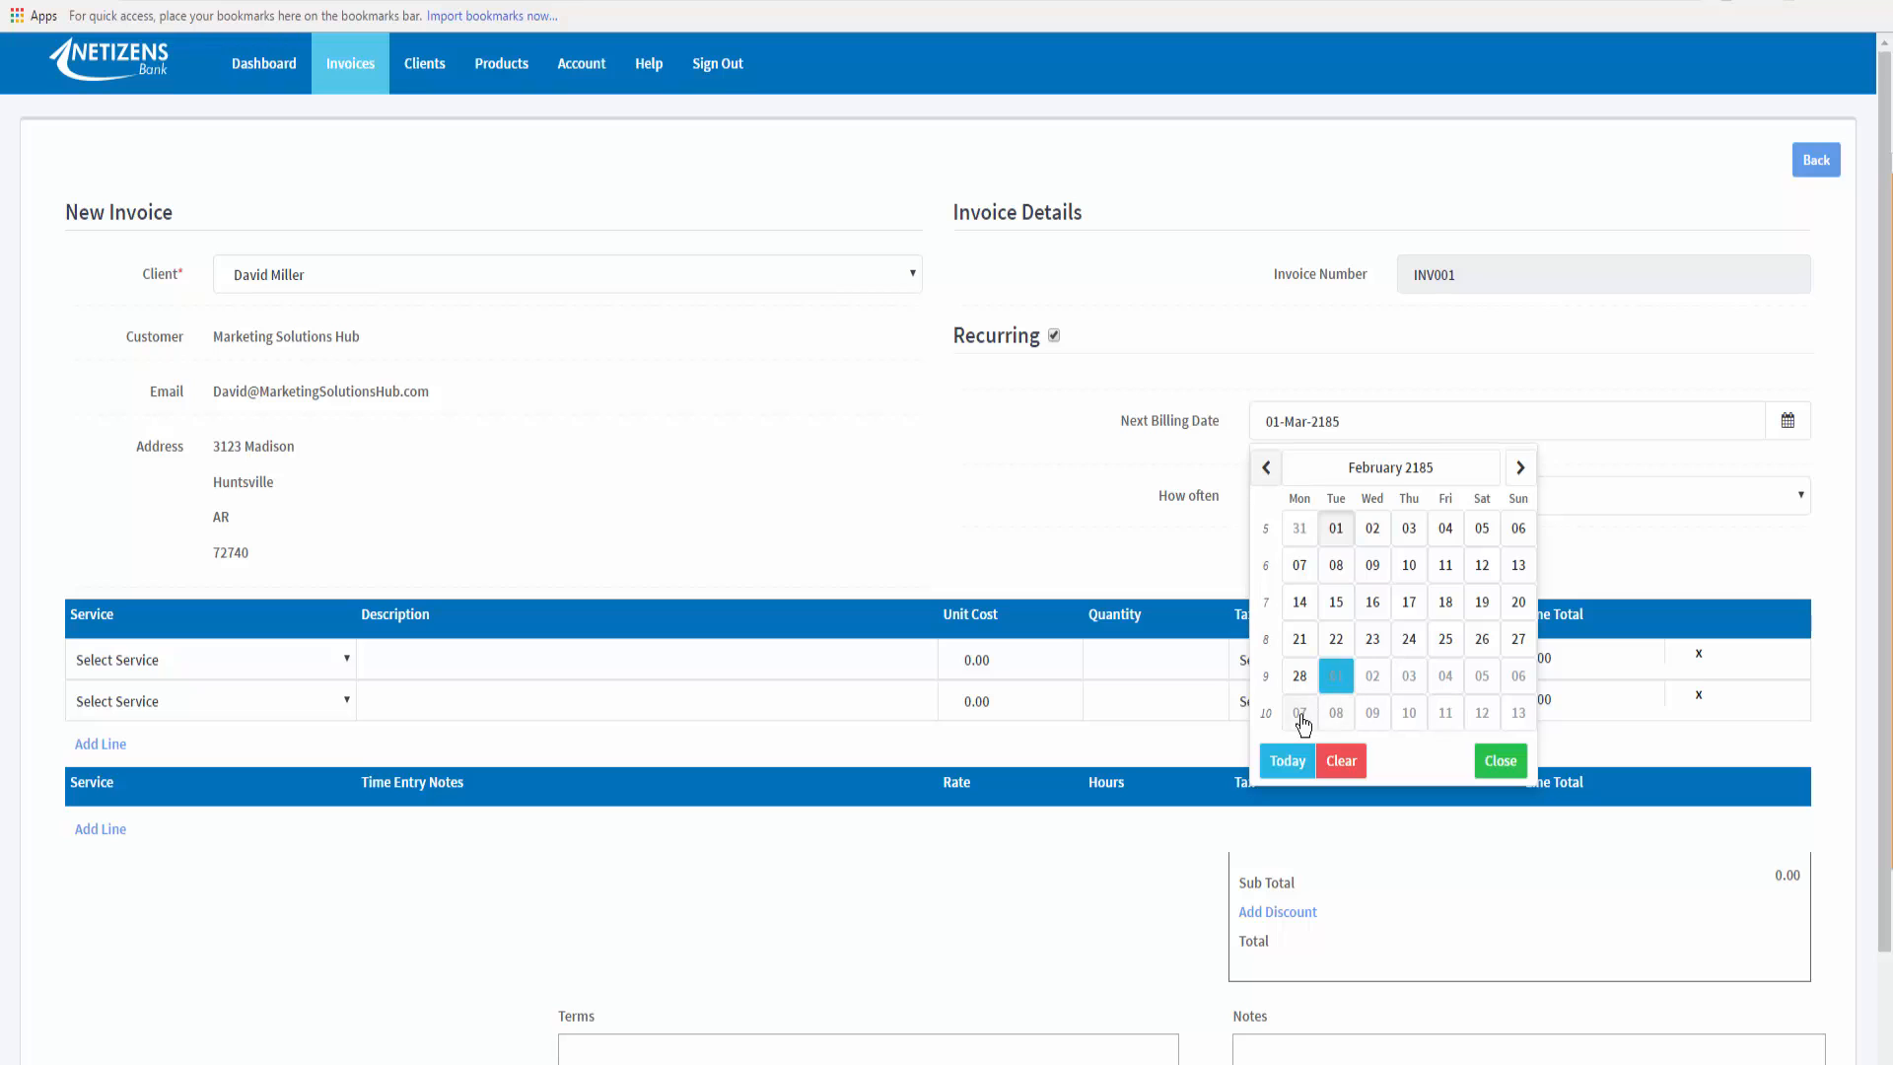
click(1521, 468)
click(1222, 498)
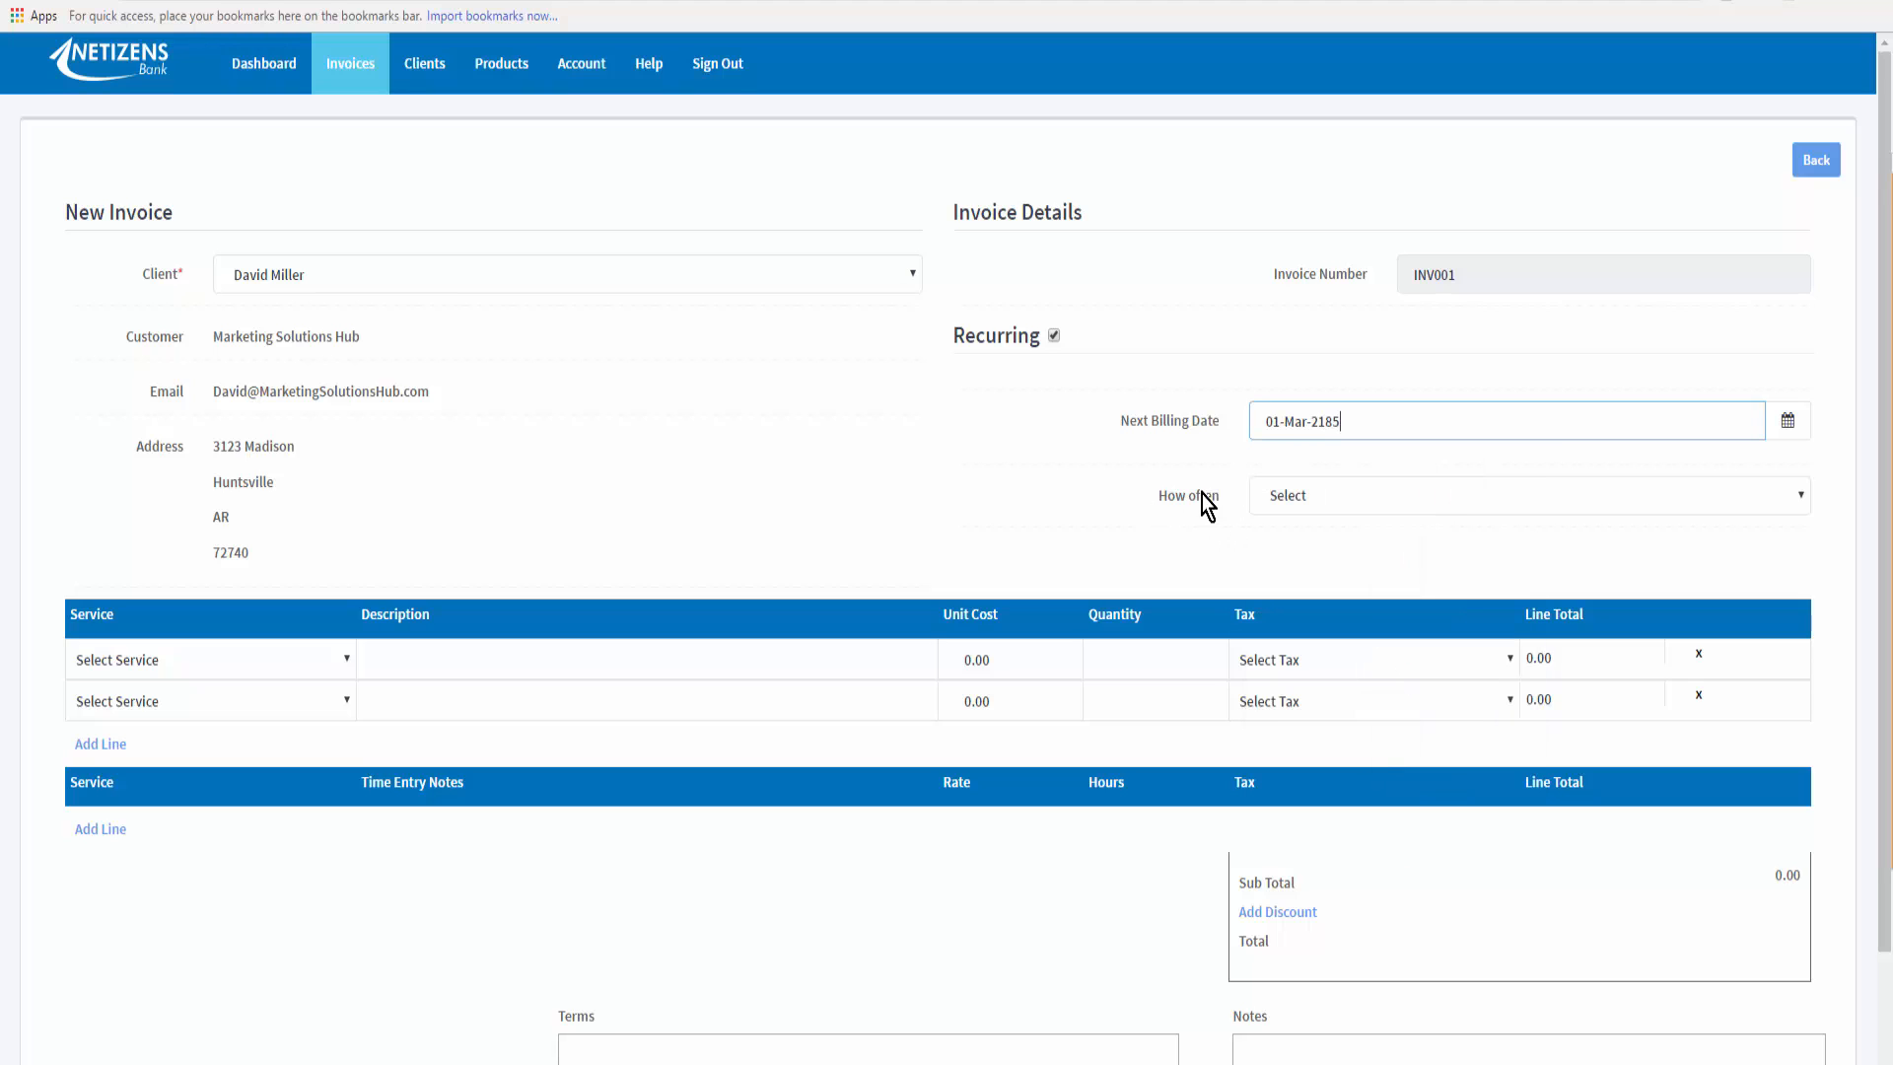
click(1800, 501)
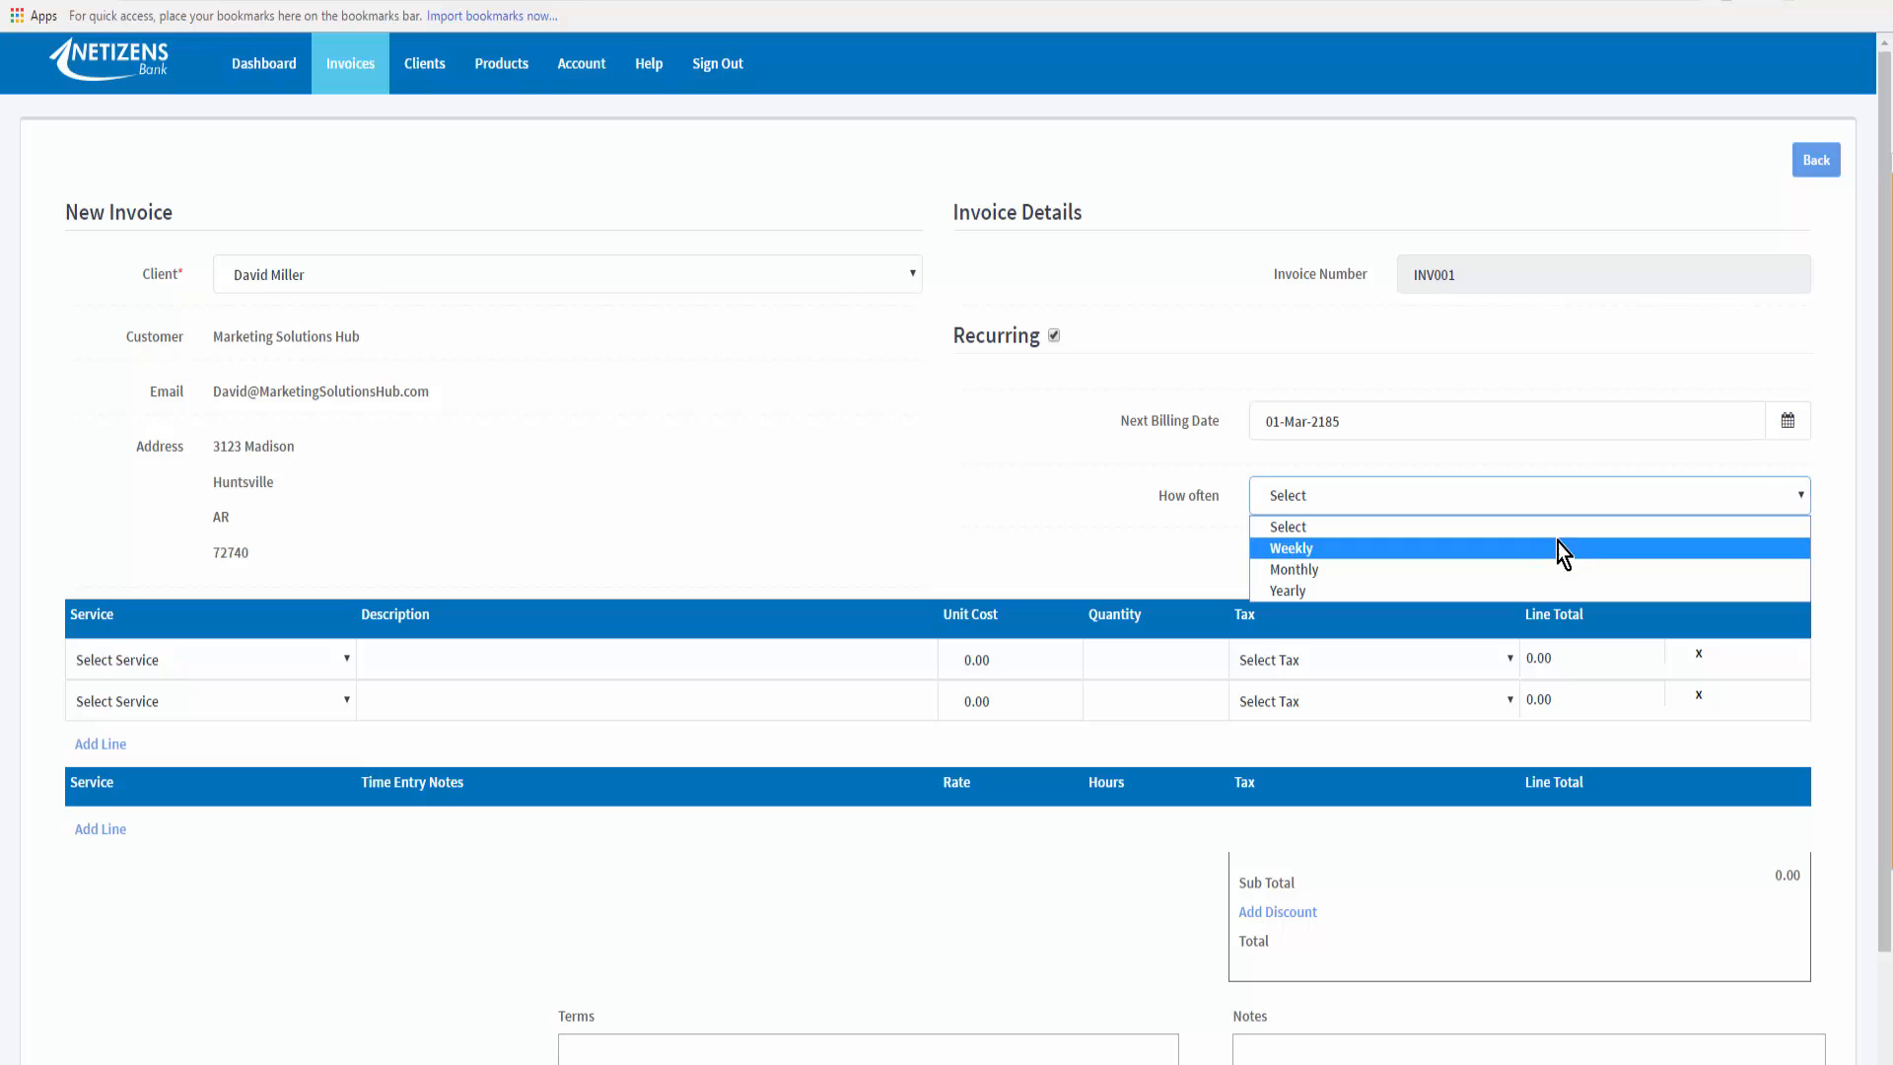
click(1319, 574)
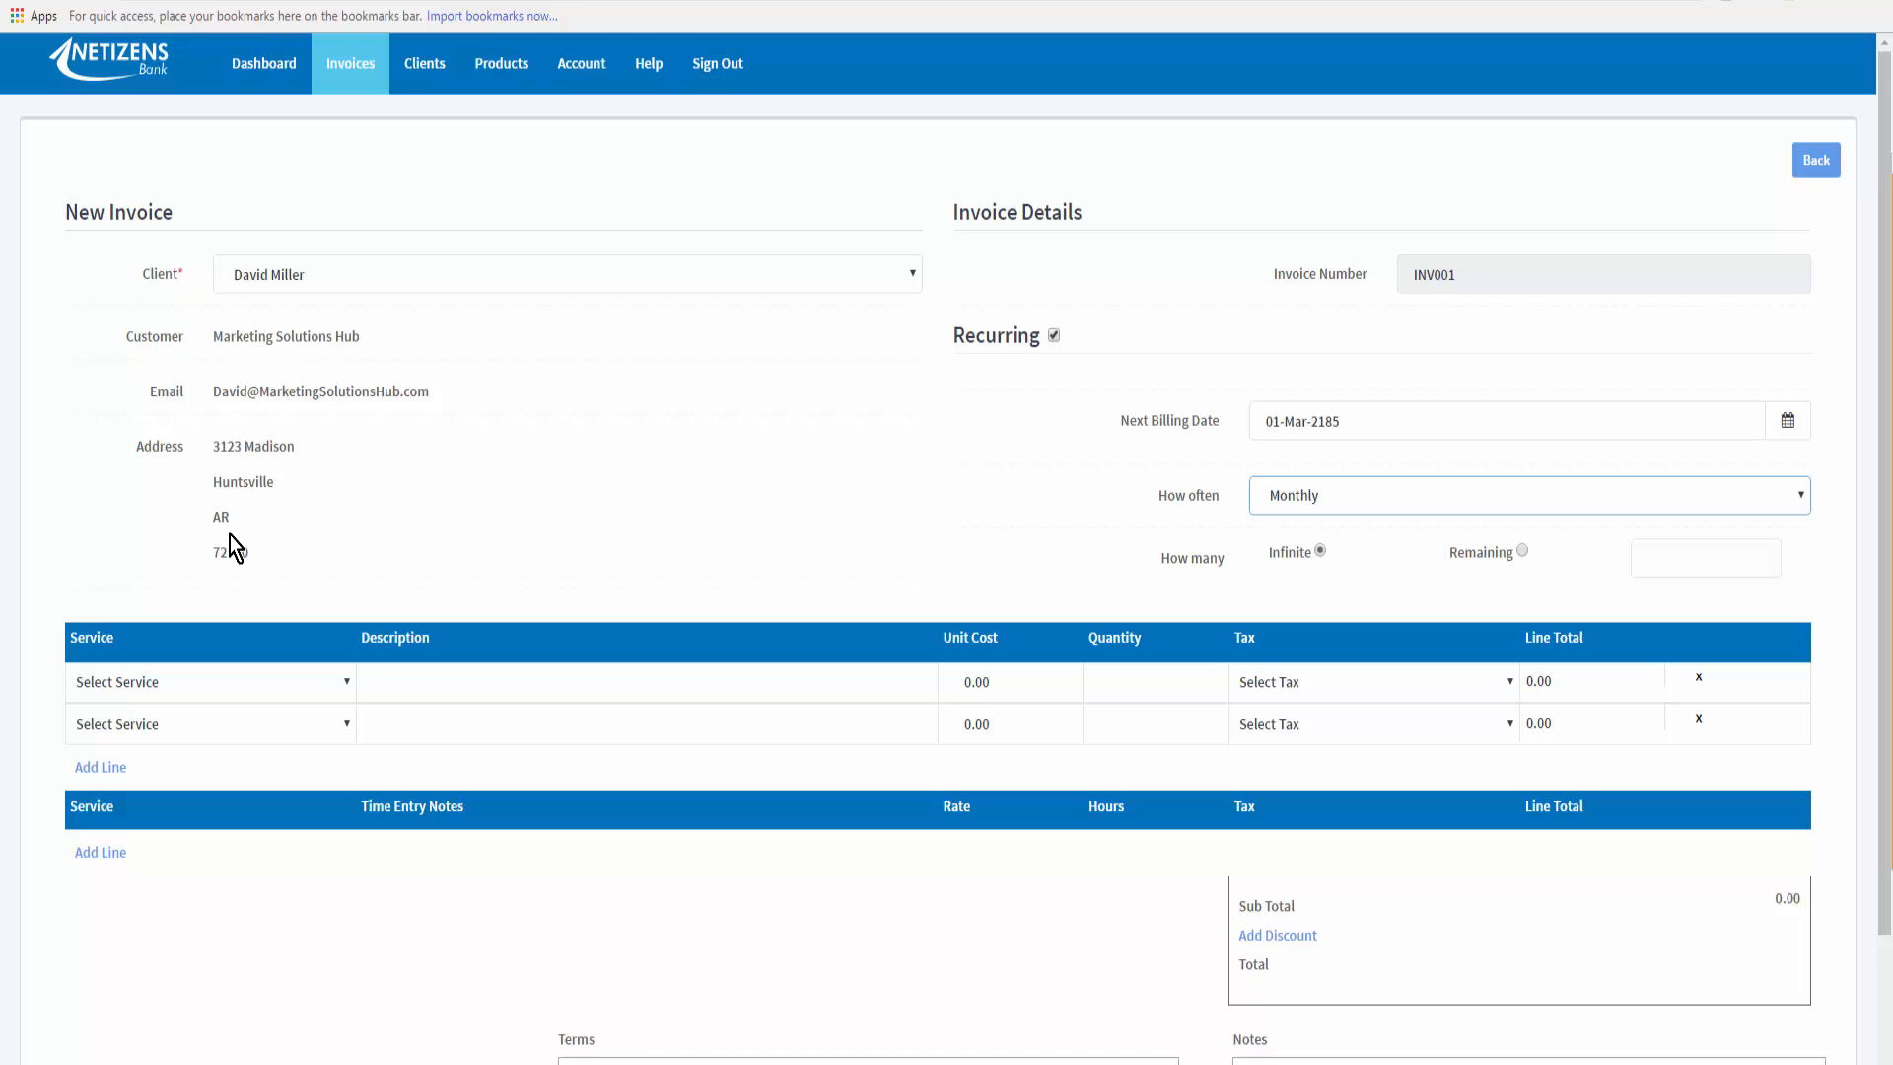
Fill the first service line with Secure High Speed Hosting, quantity 1, and the Website hosting (7%) tax.
click(347, 688)
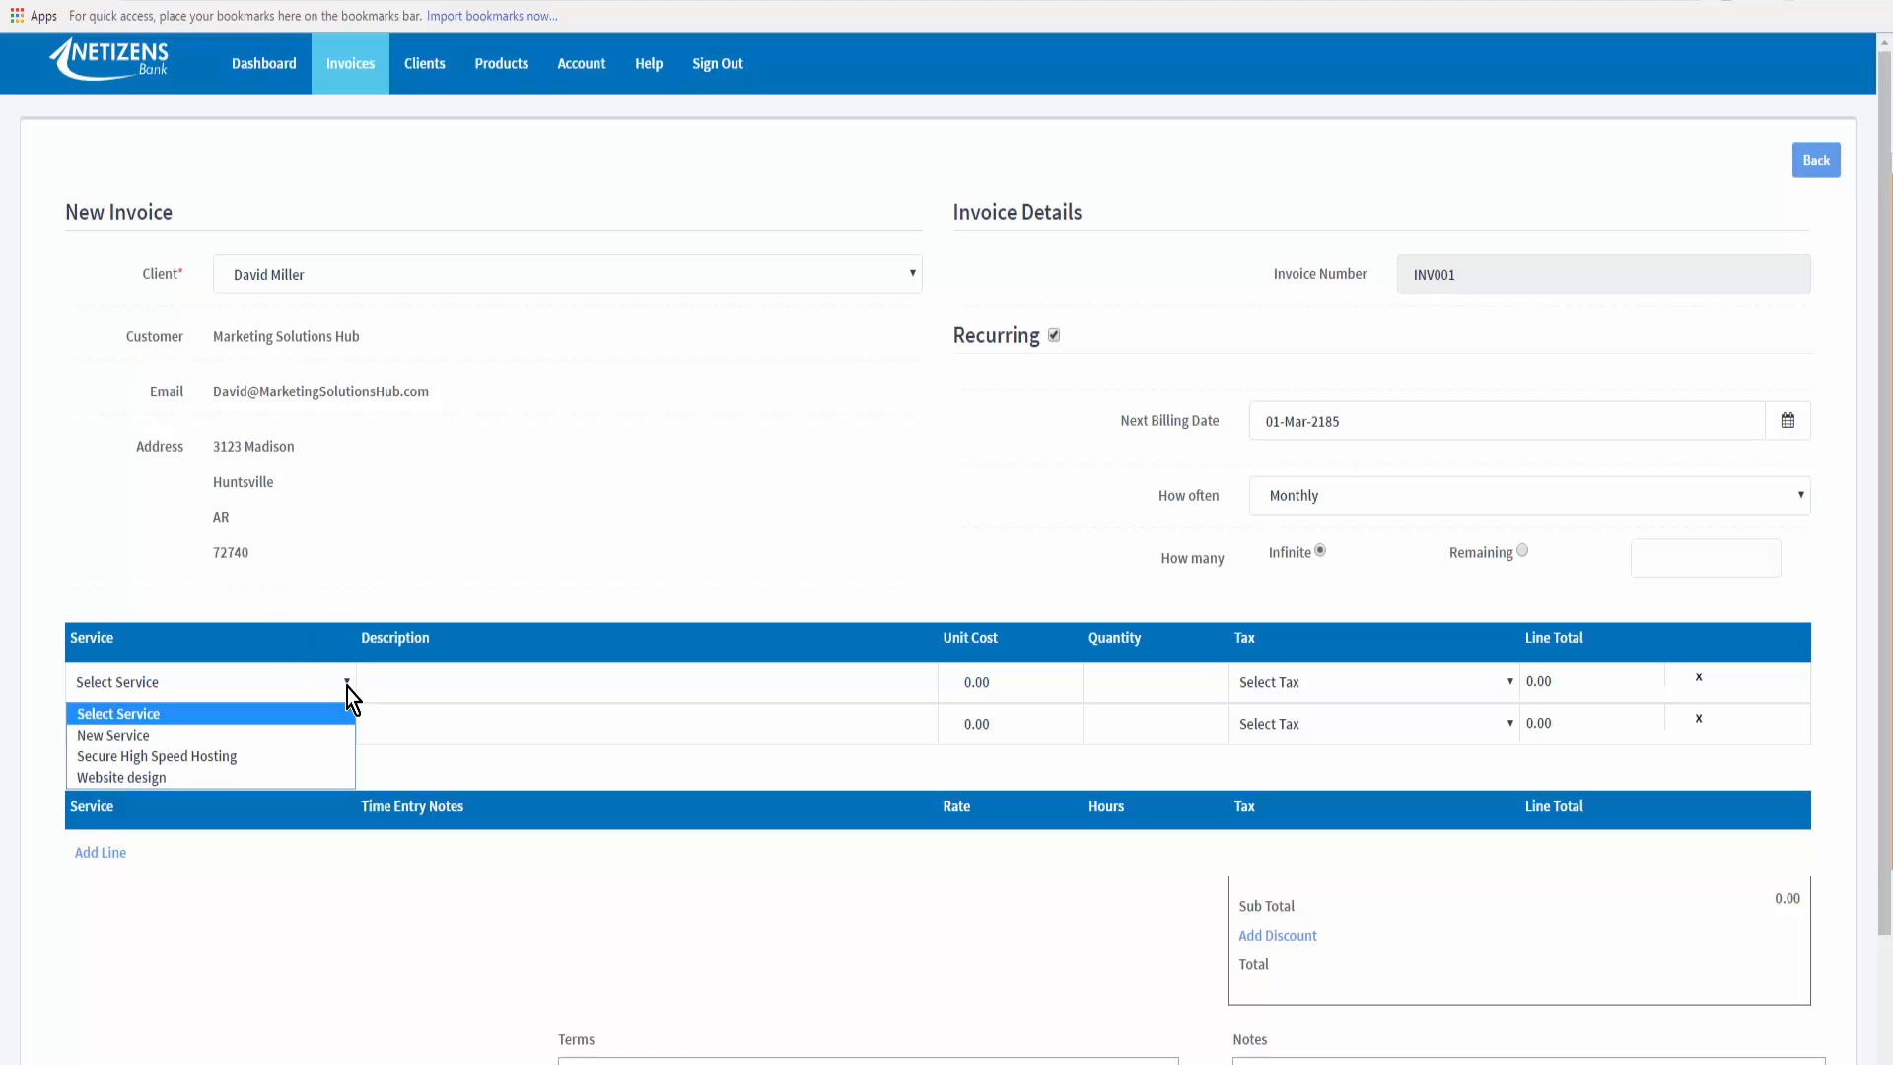
click(248, 755)
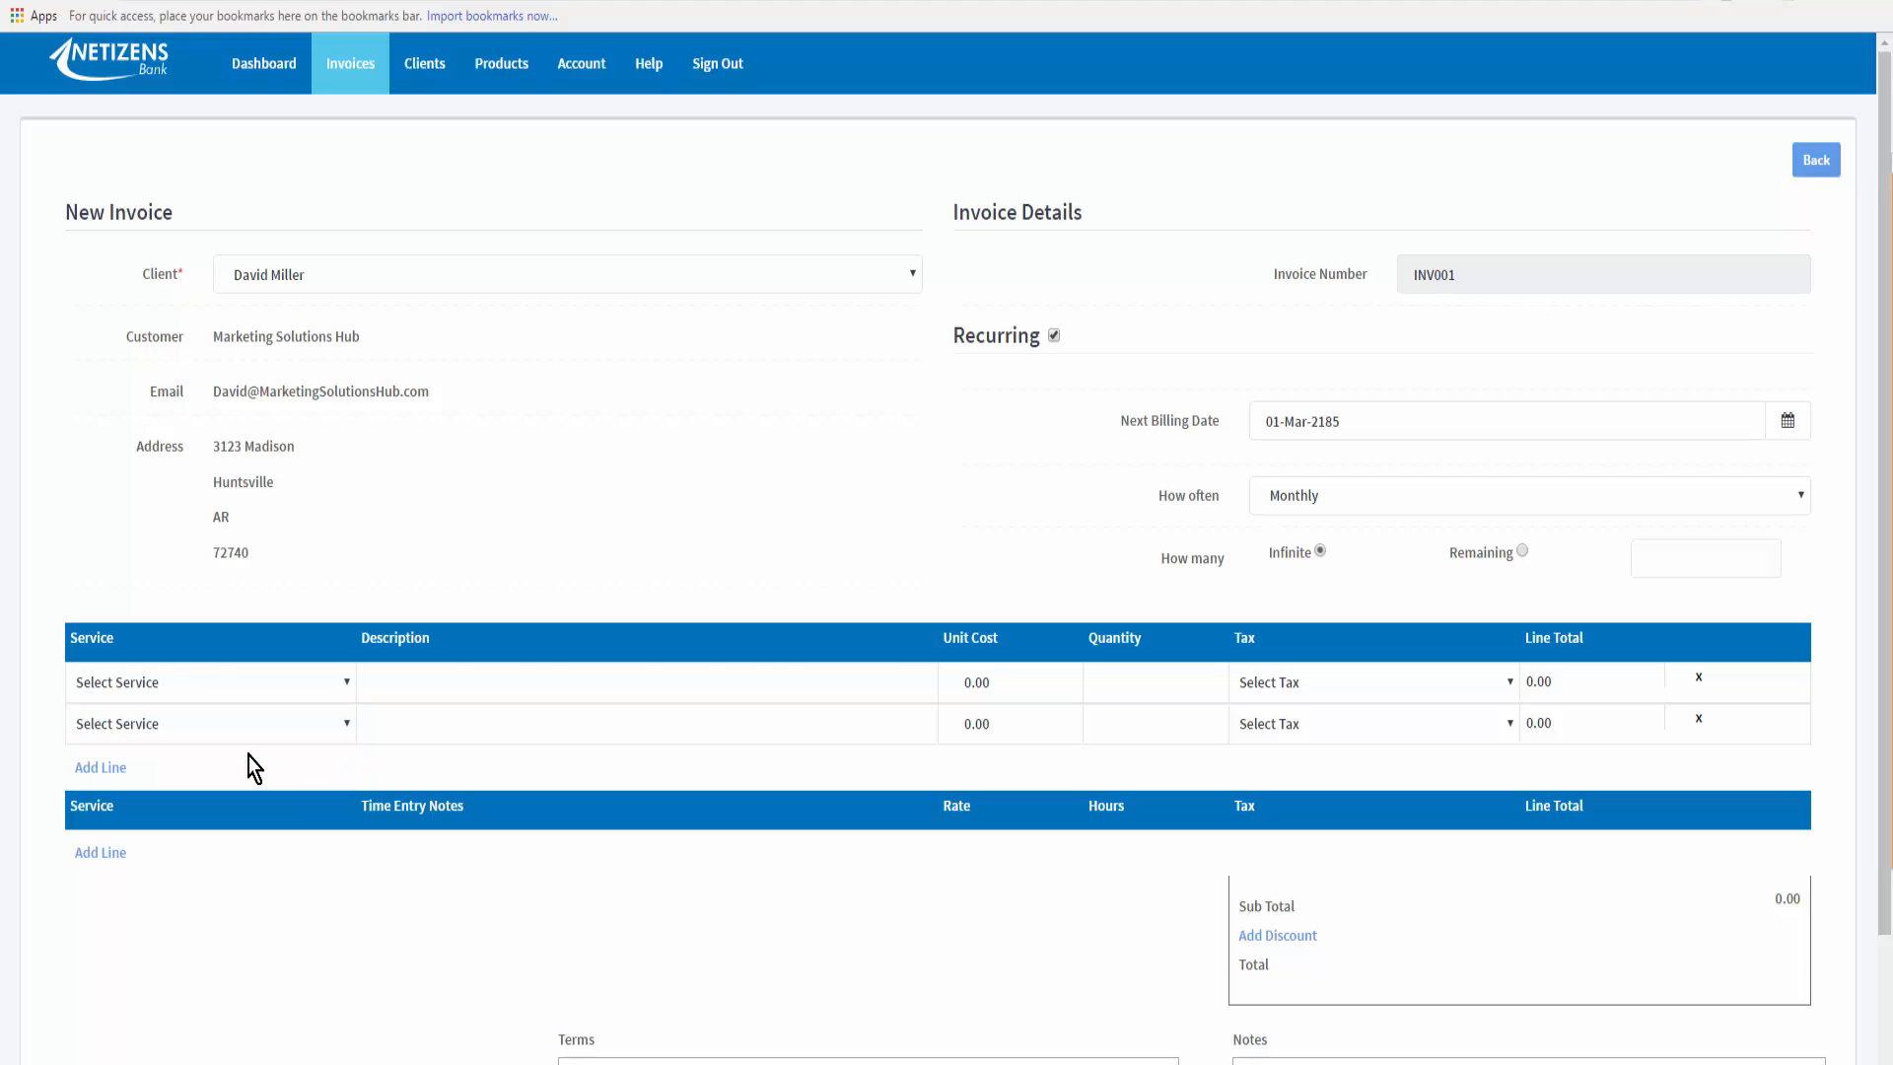
double_click(1078, 681)
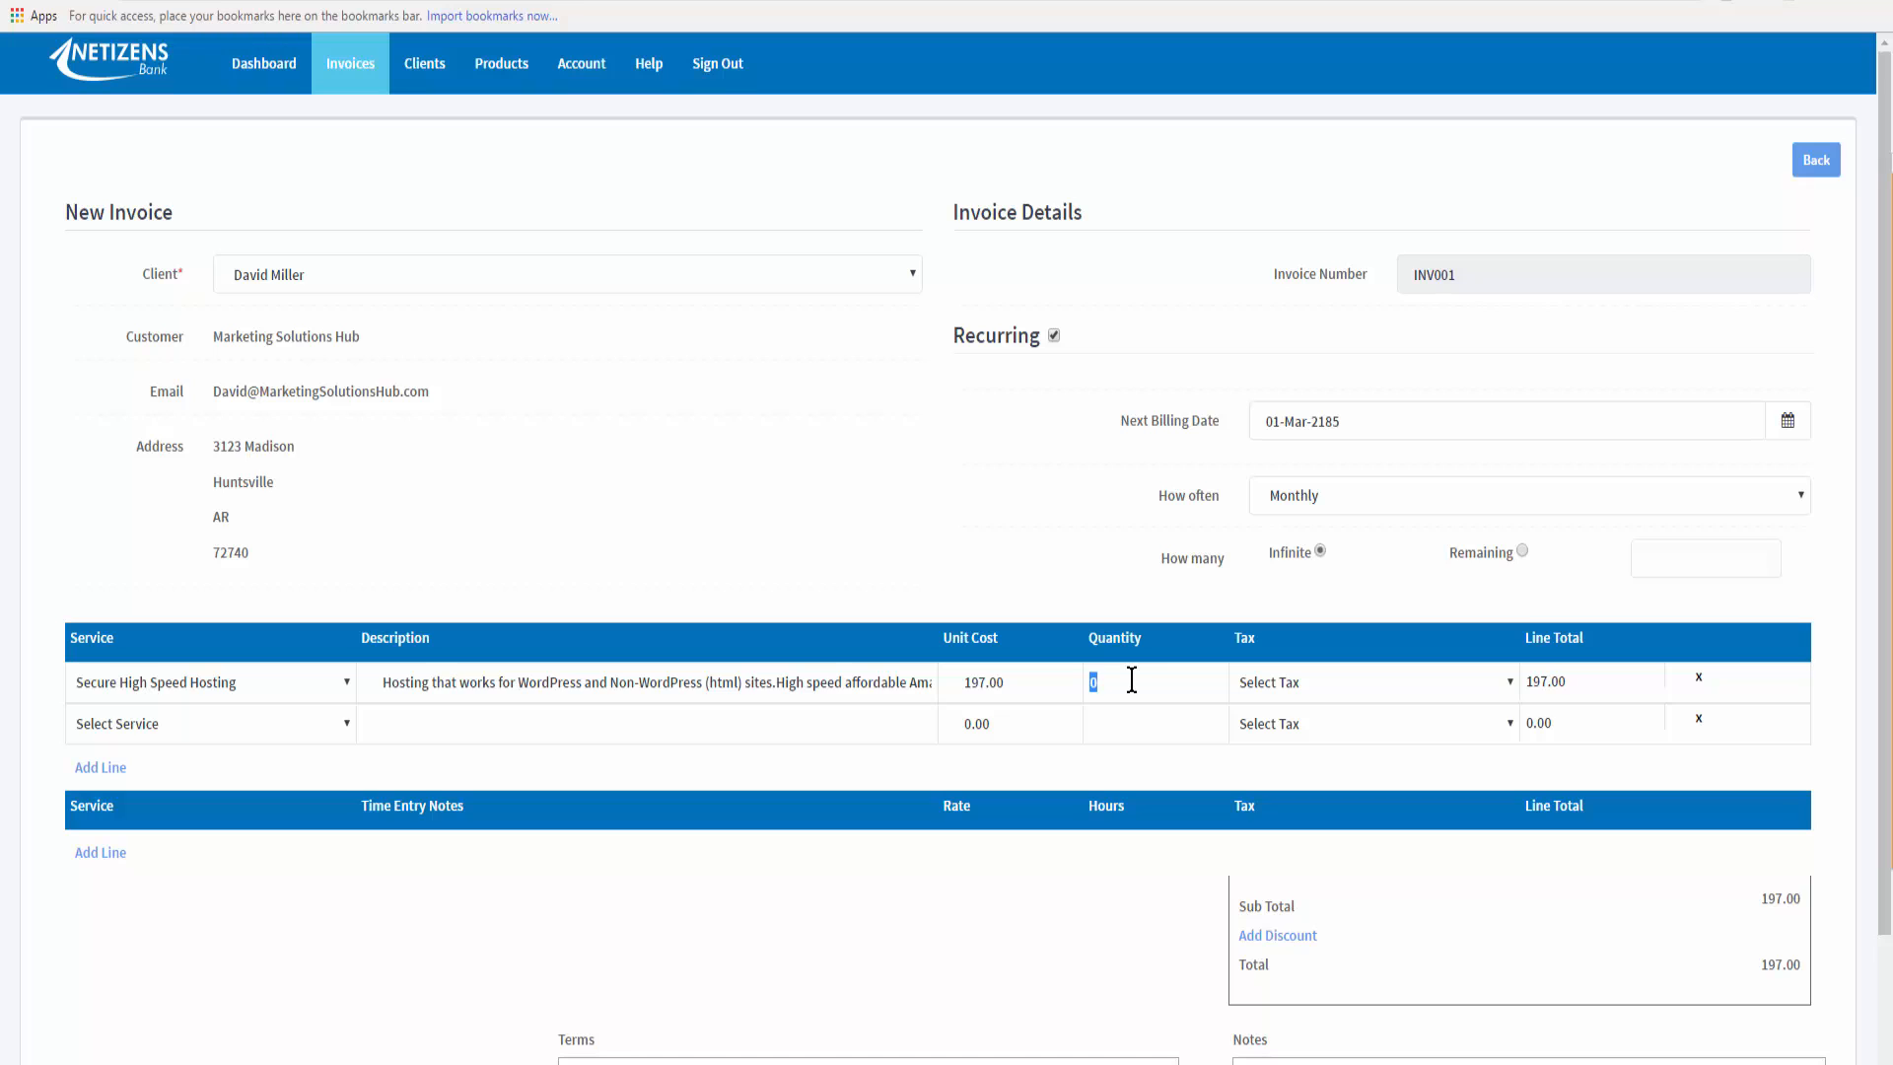
text(1)
click(1272, 683)
click(1338, 756)
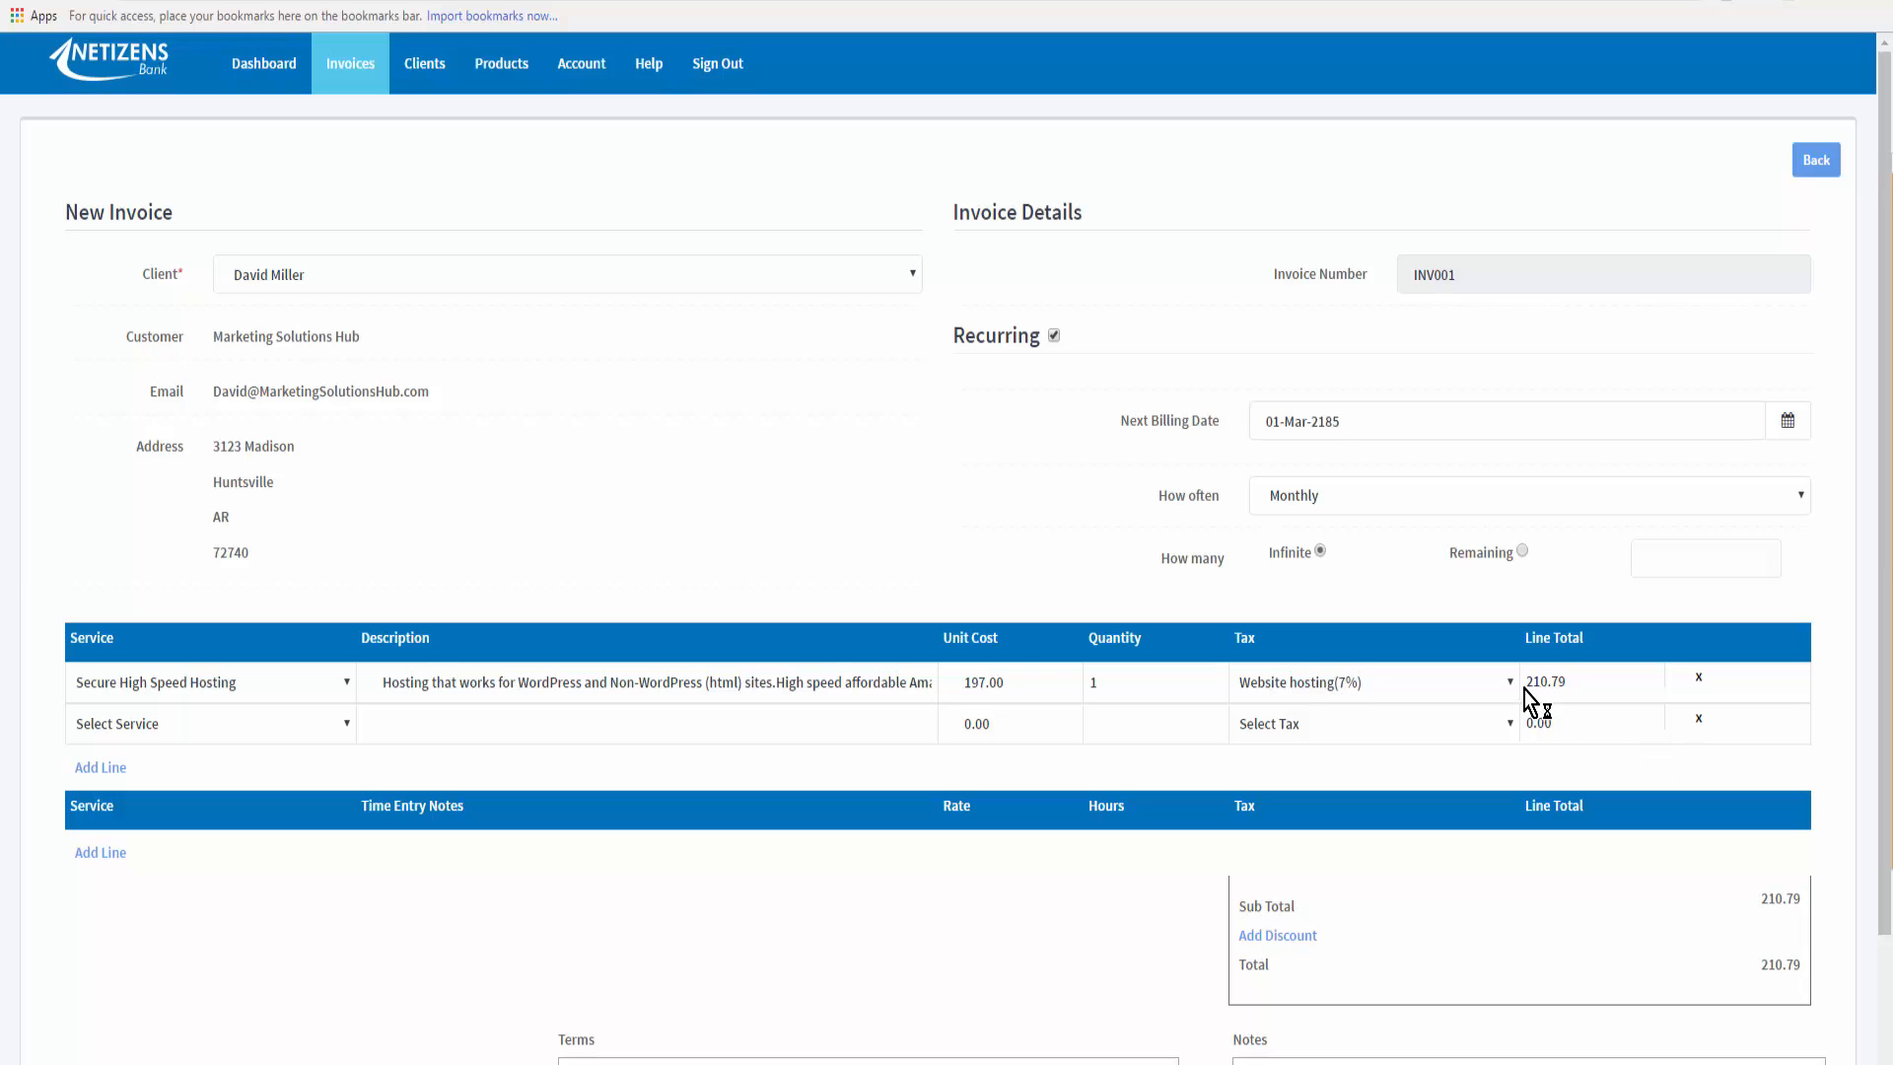
Enter the terms "Pay upon receipt" and the note "10% if paid within 7 days", and save the invoice without sending it.
scroll(1696, 835, down, 2)
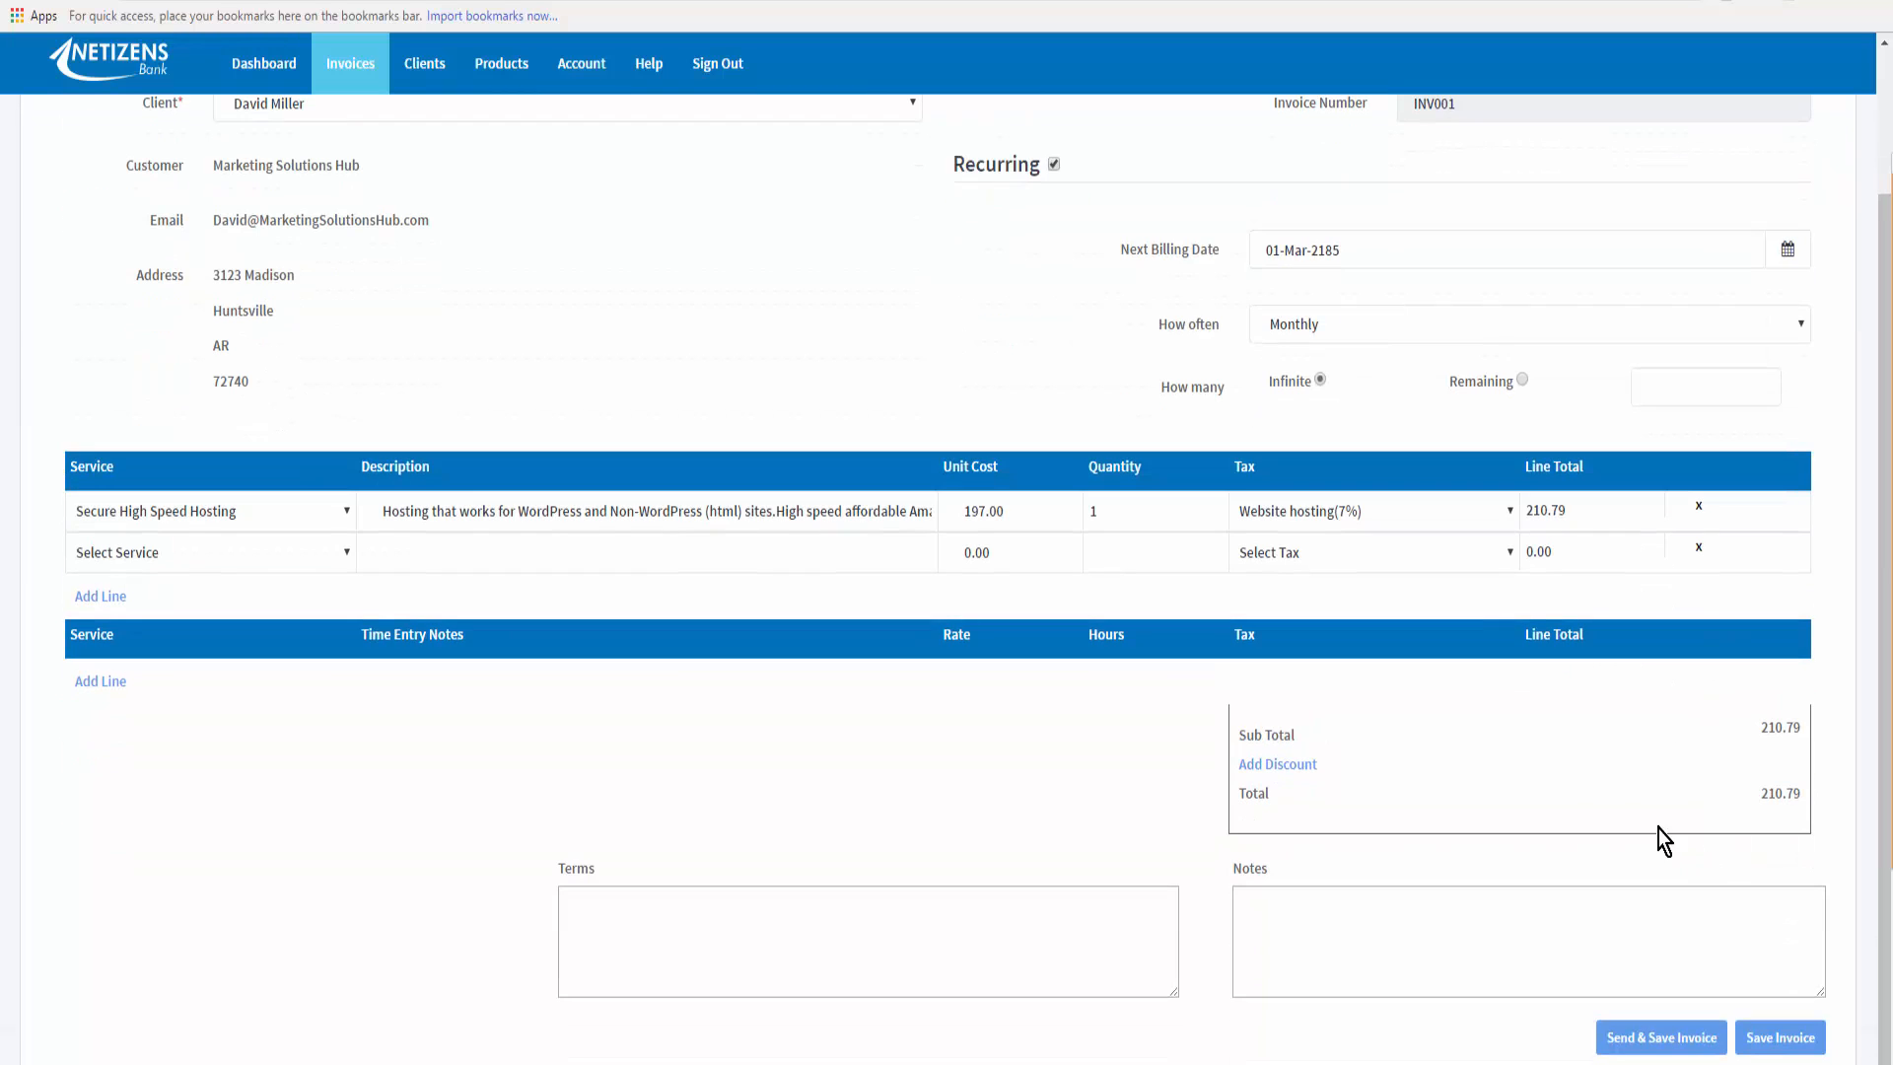
click(627, 905)
text(Pay upon receipt)
click(1274, 898)
text(10% if p)
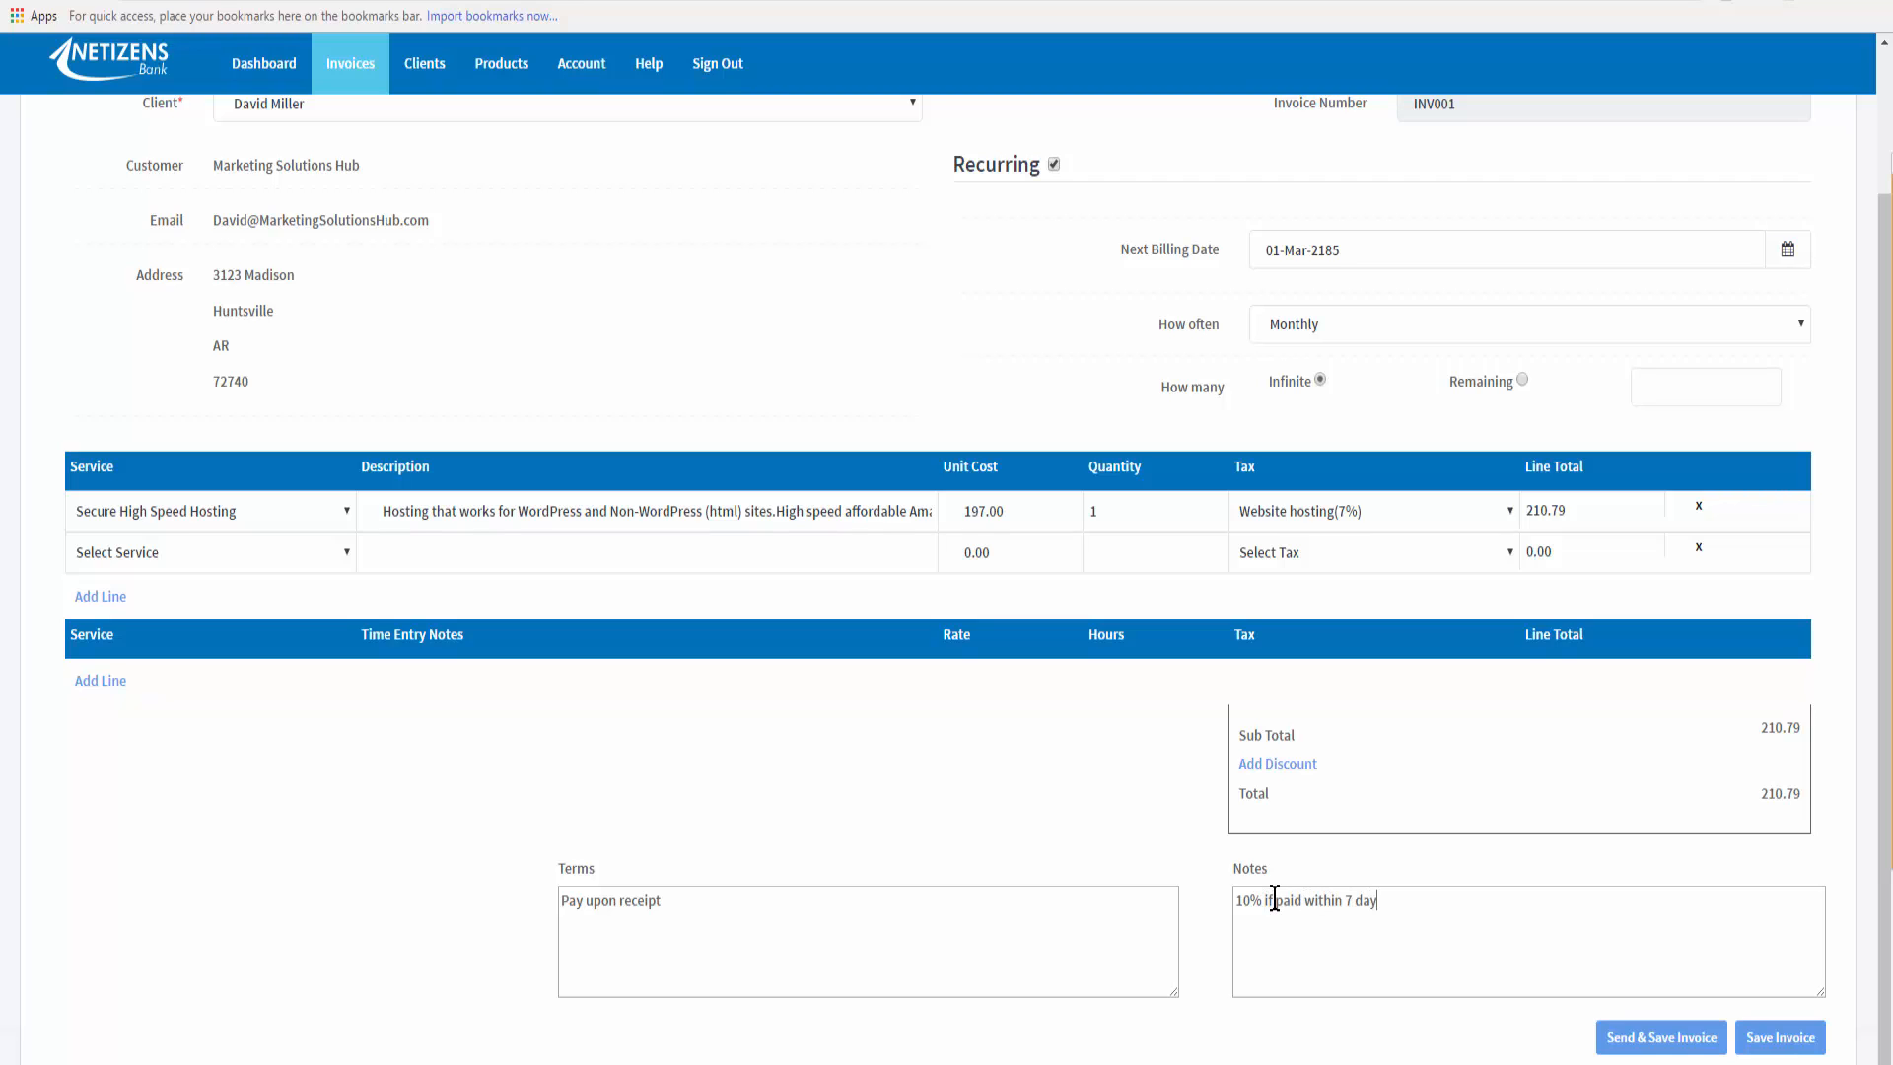
text(s)
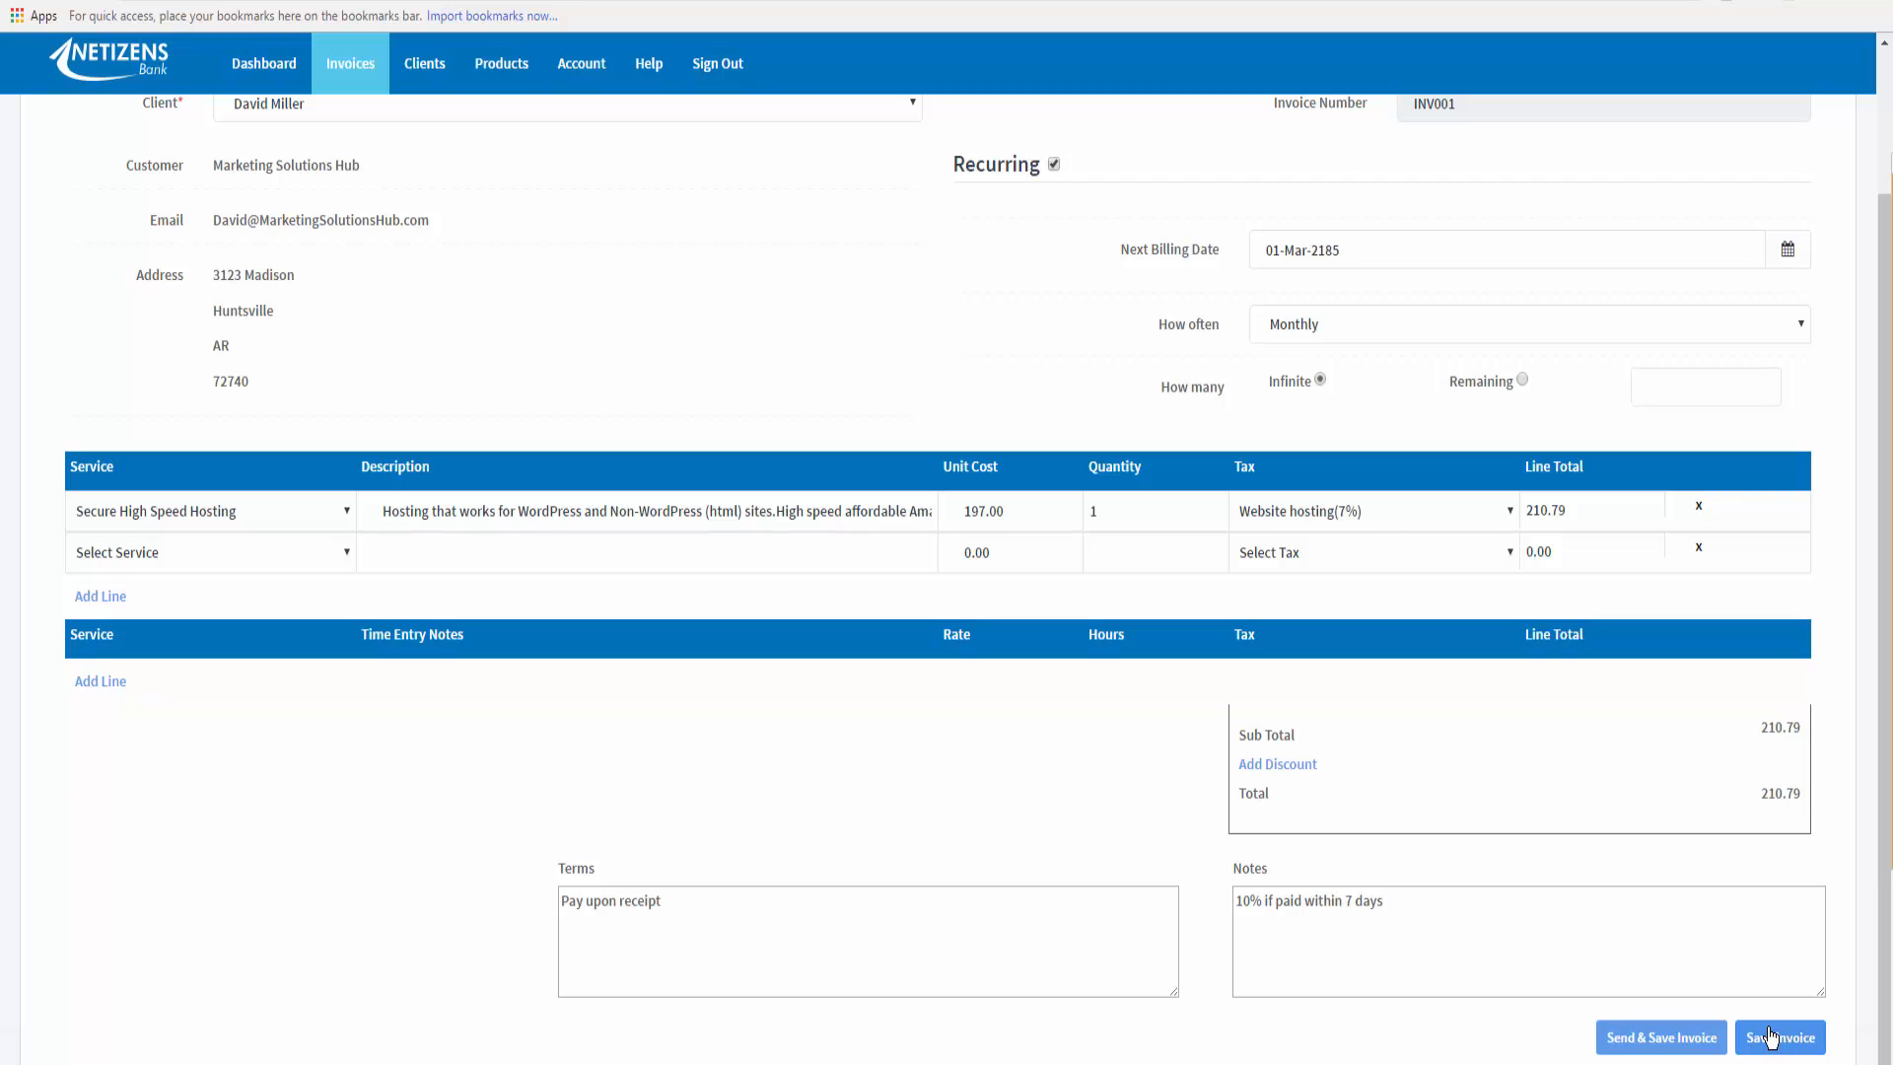
click(1772, 1039)
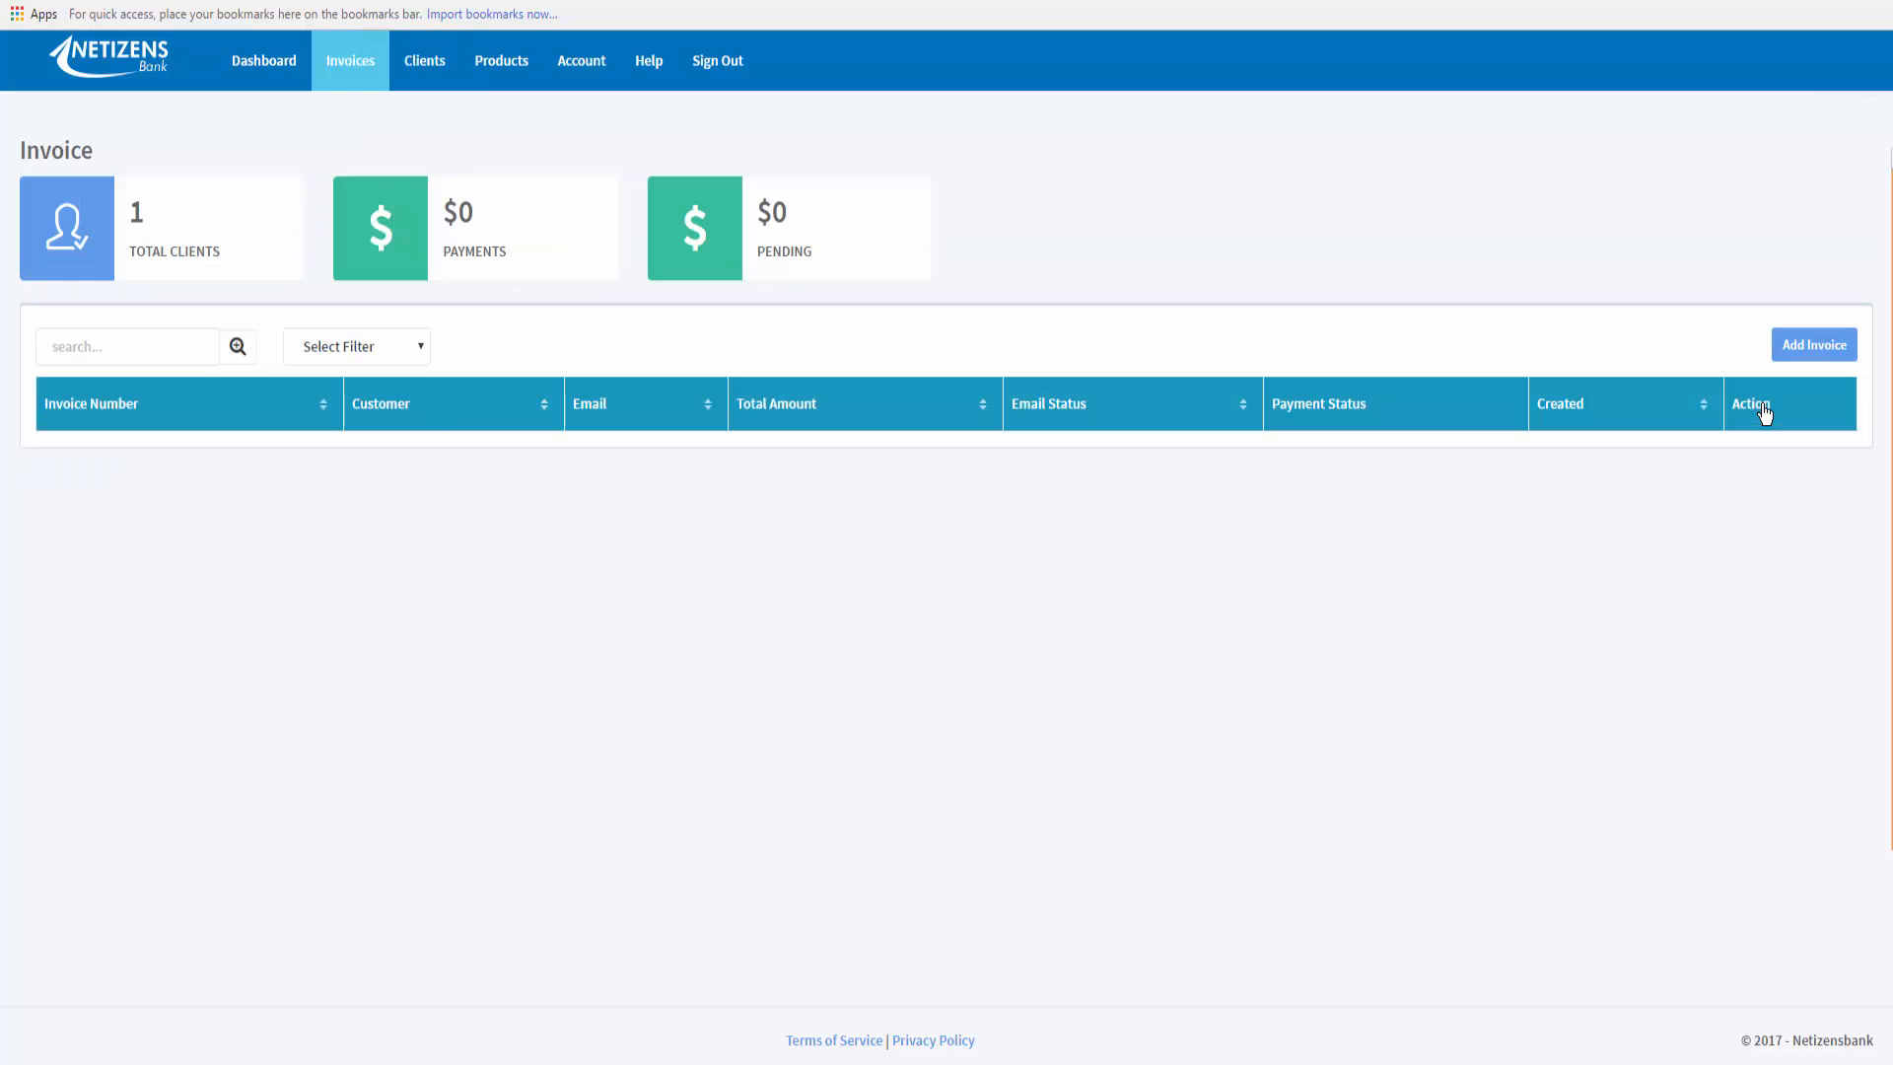
Start another new invoice for the existing Marketing Solutions Hub client and mark it as recurring.
click(1821, 353)
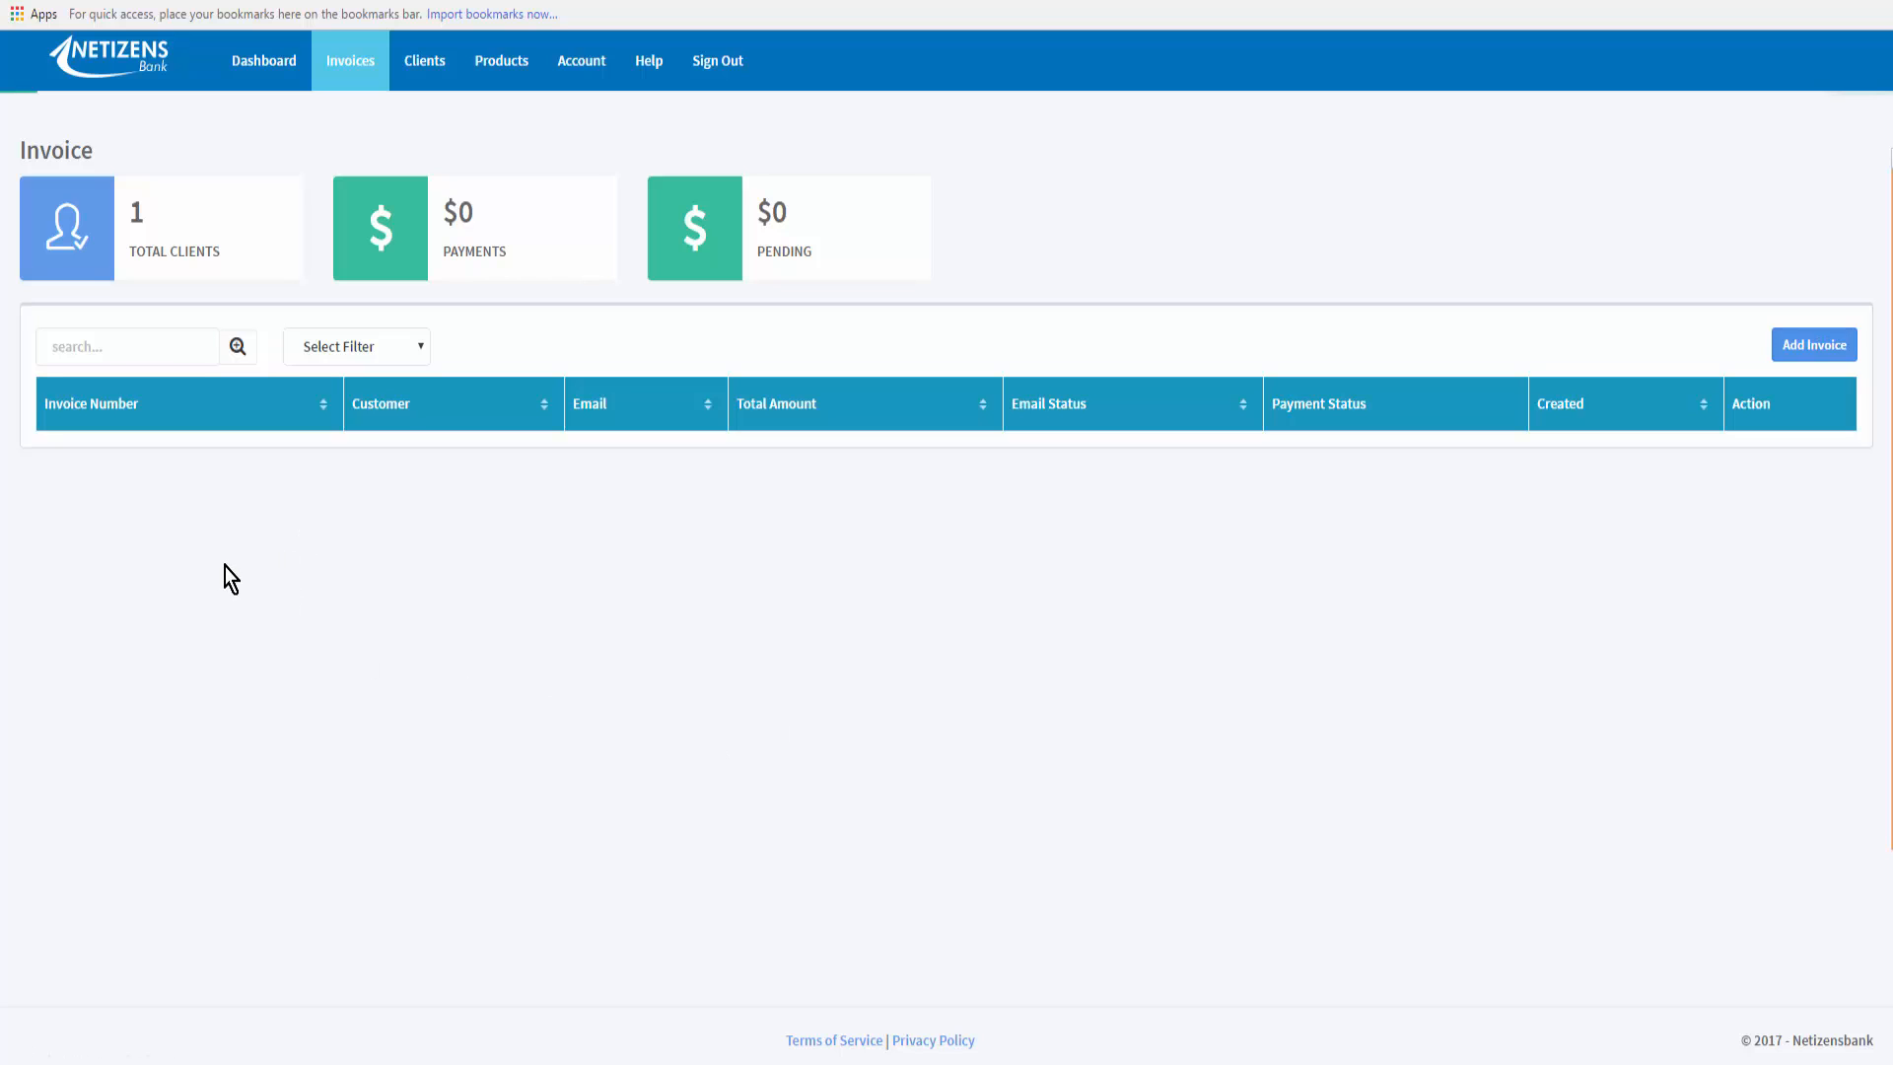
click(1822, 346)
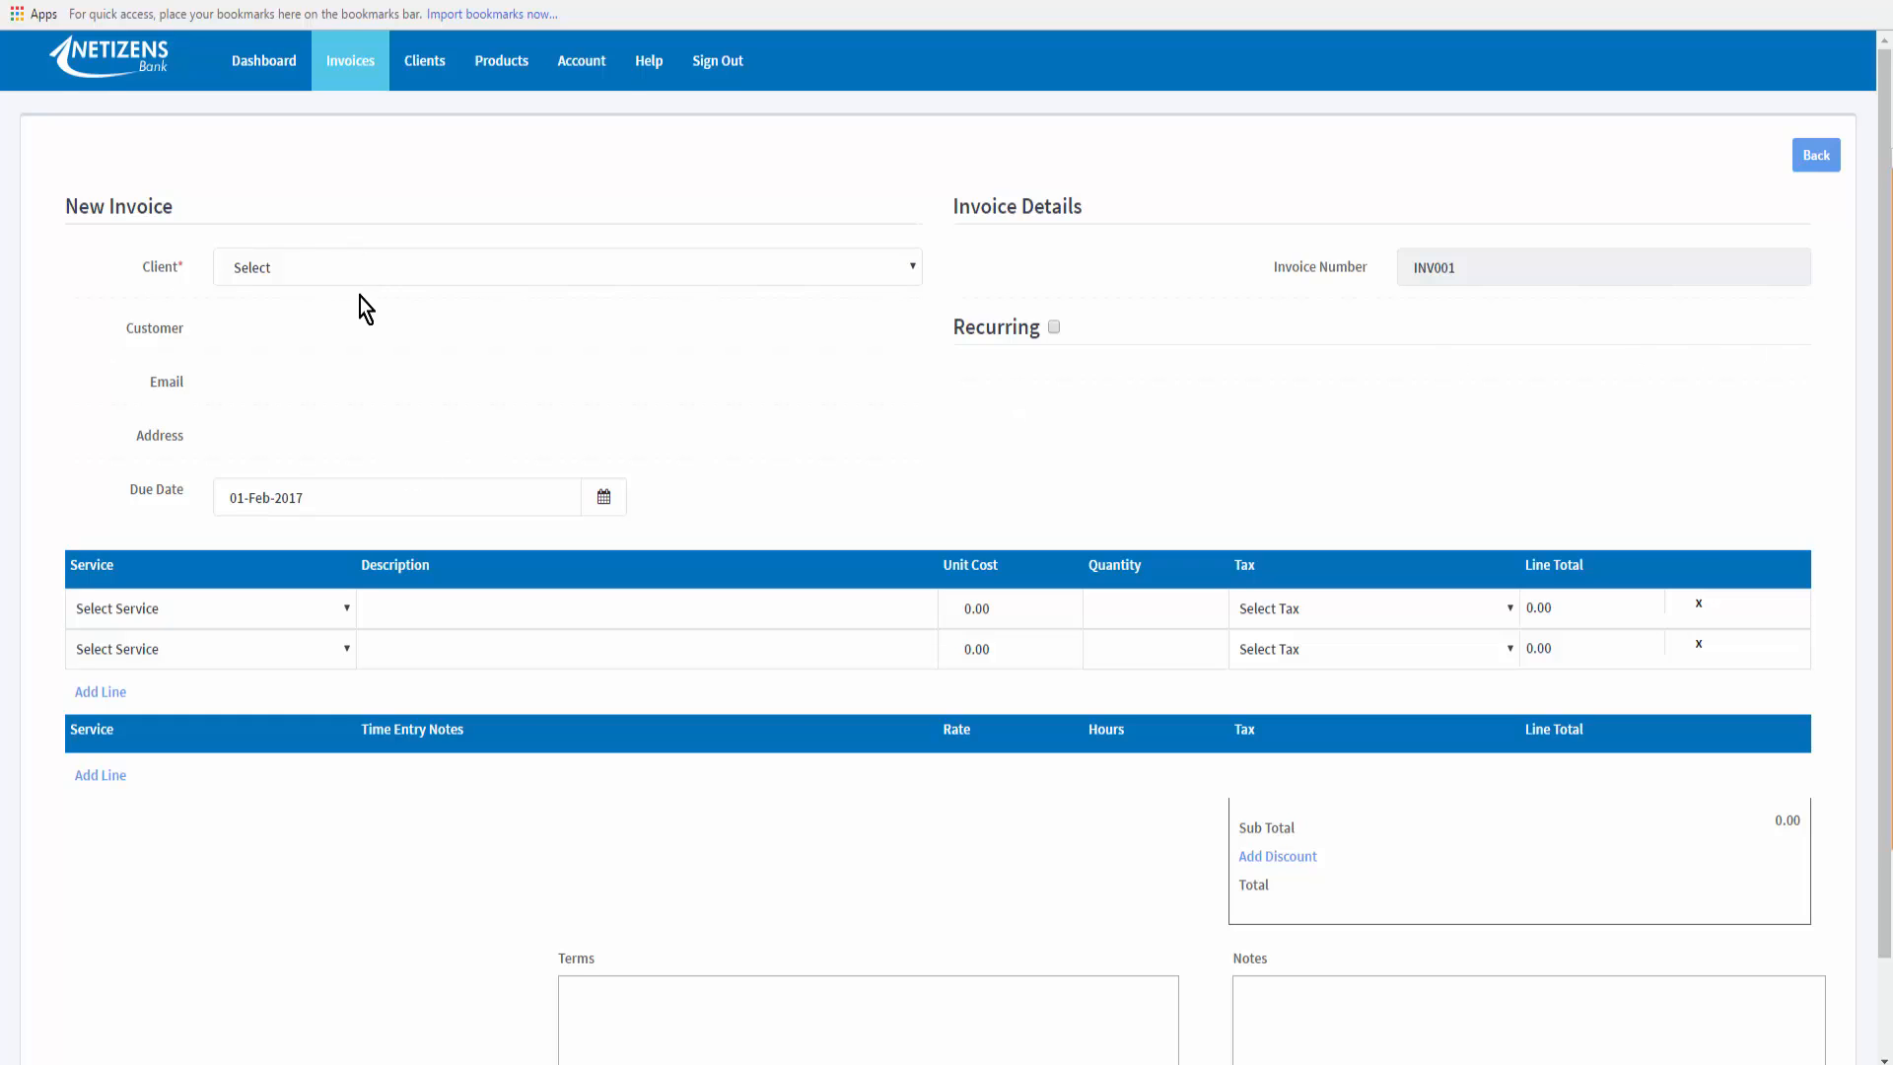
click(909, 268)
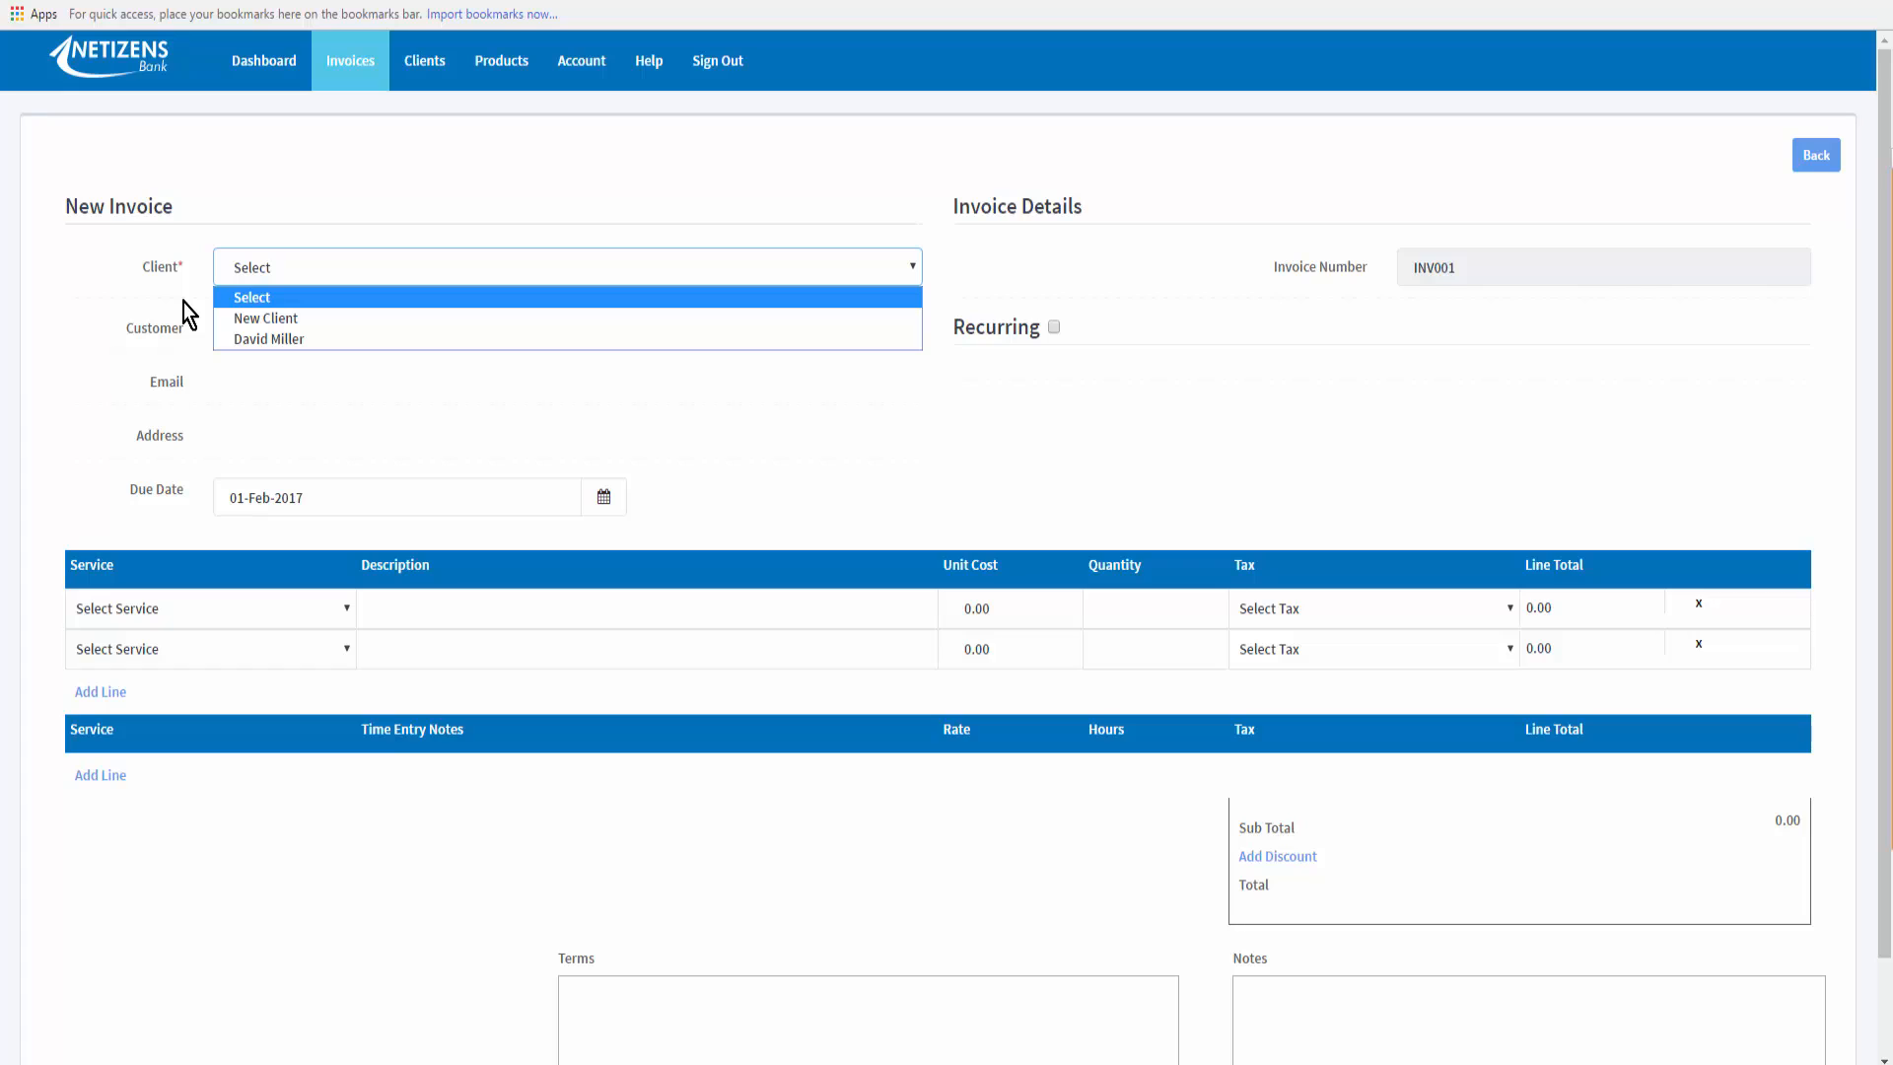
key(Down)
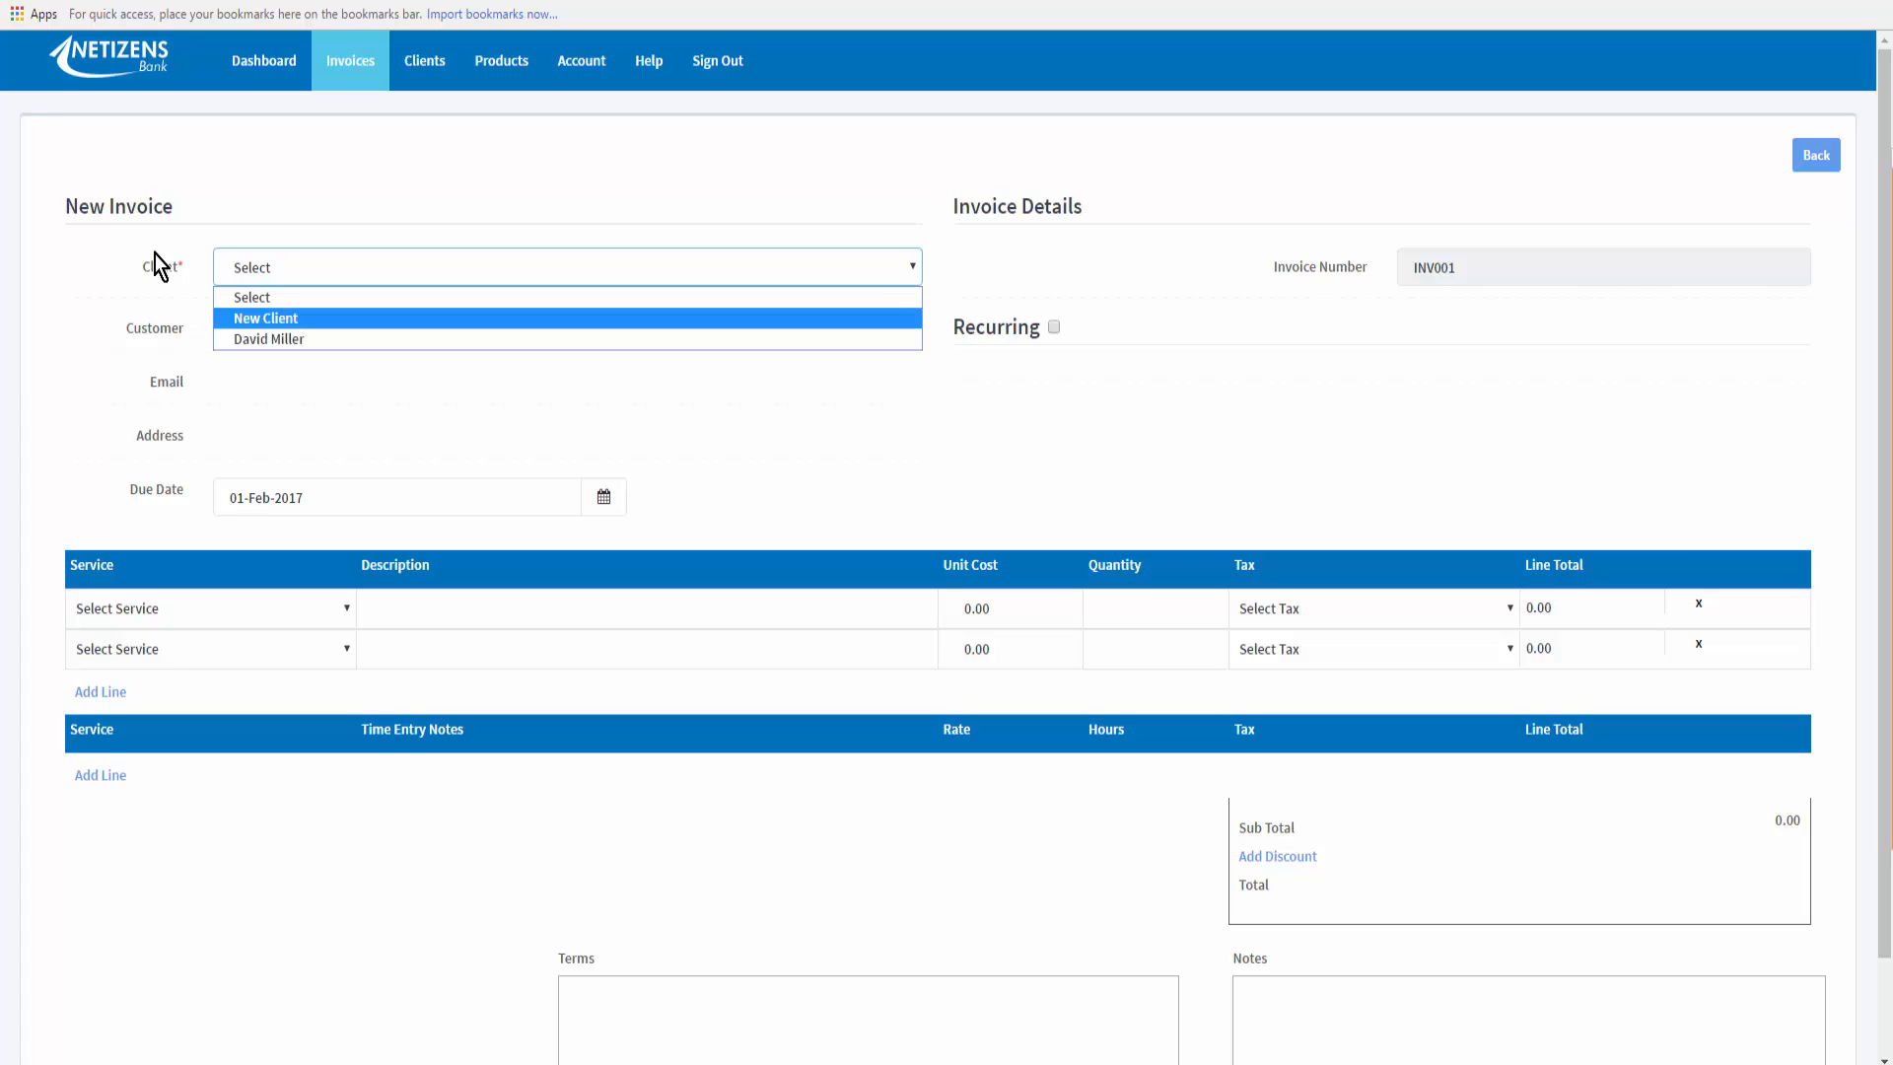
key(Down)
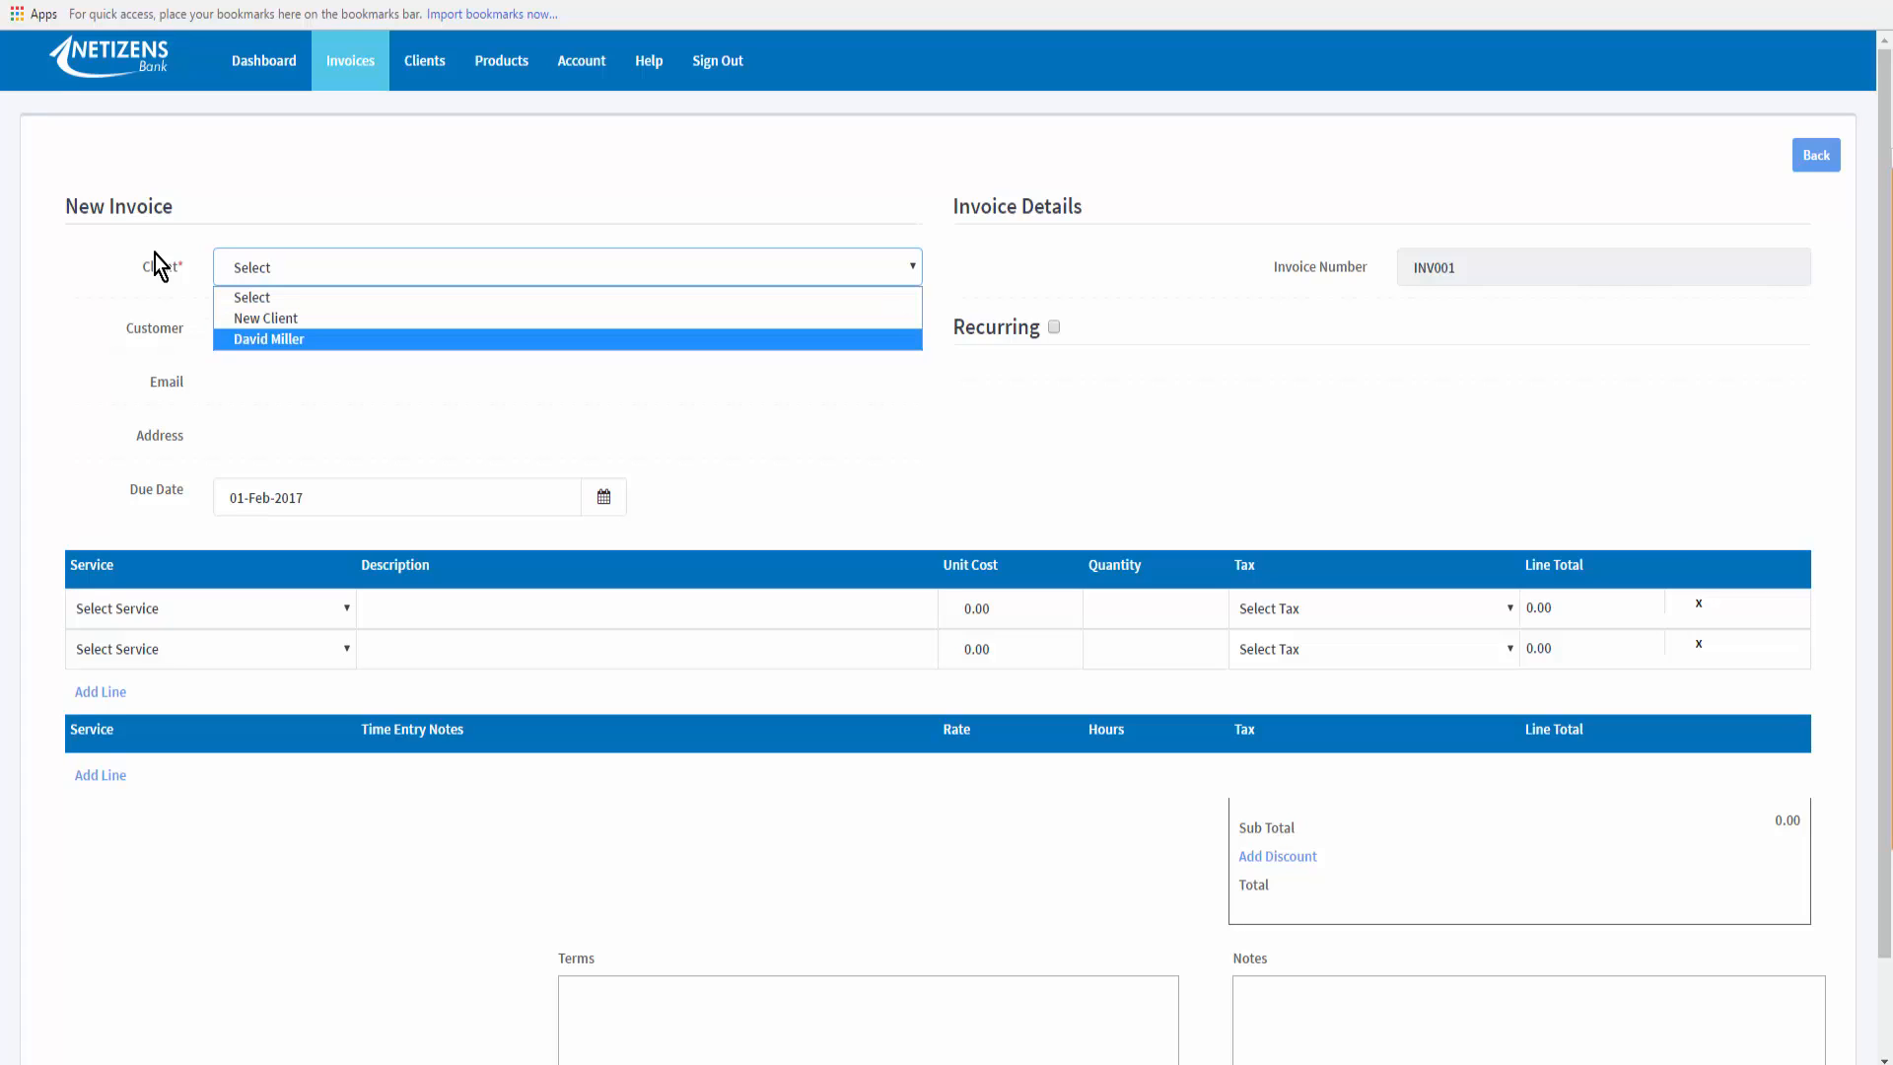
key(Return)
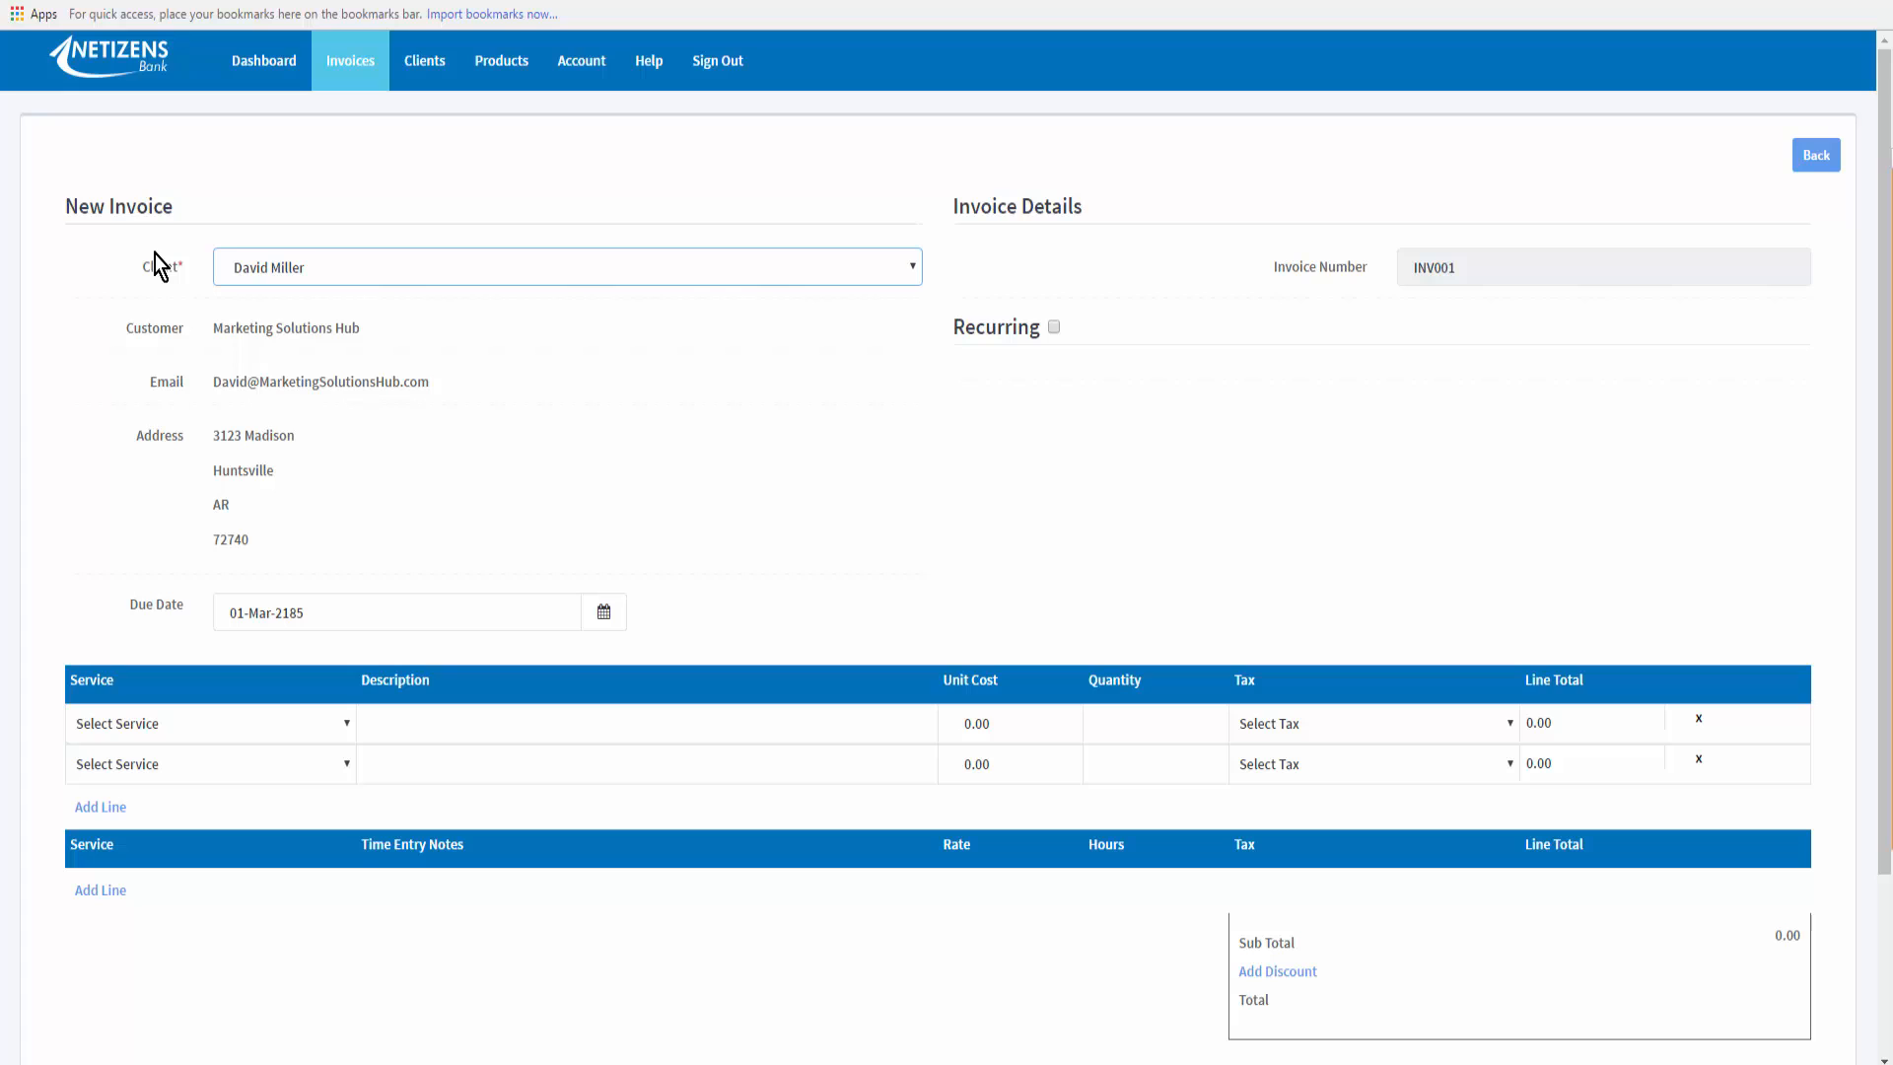
key(Tab)
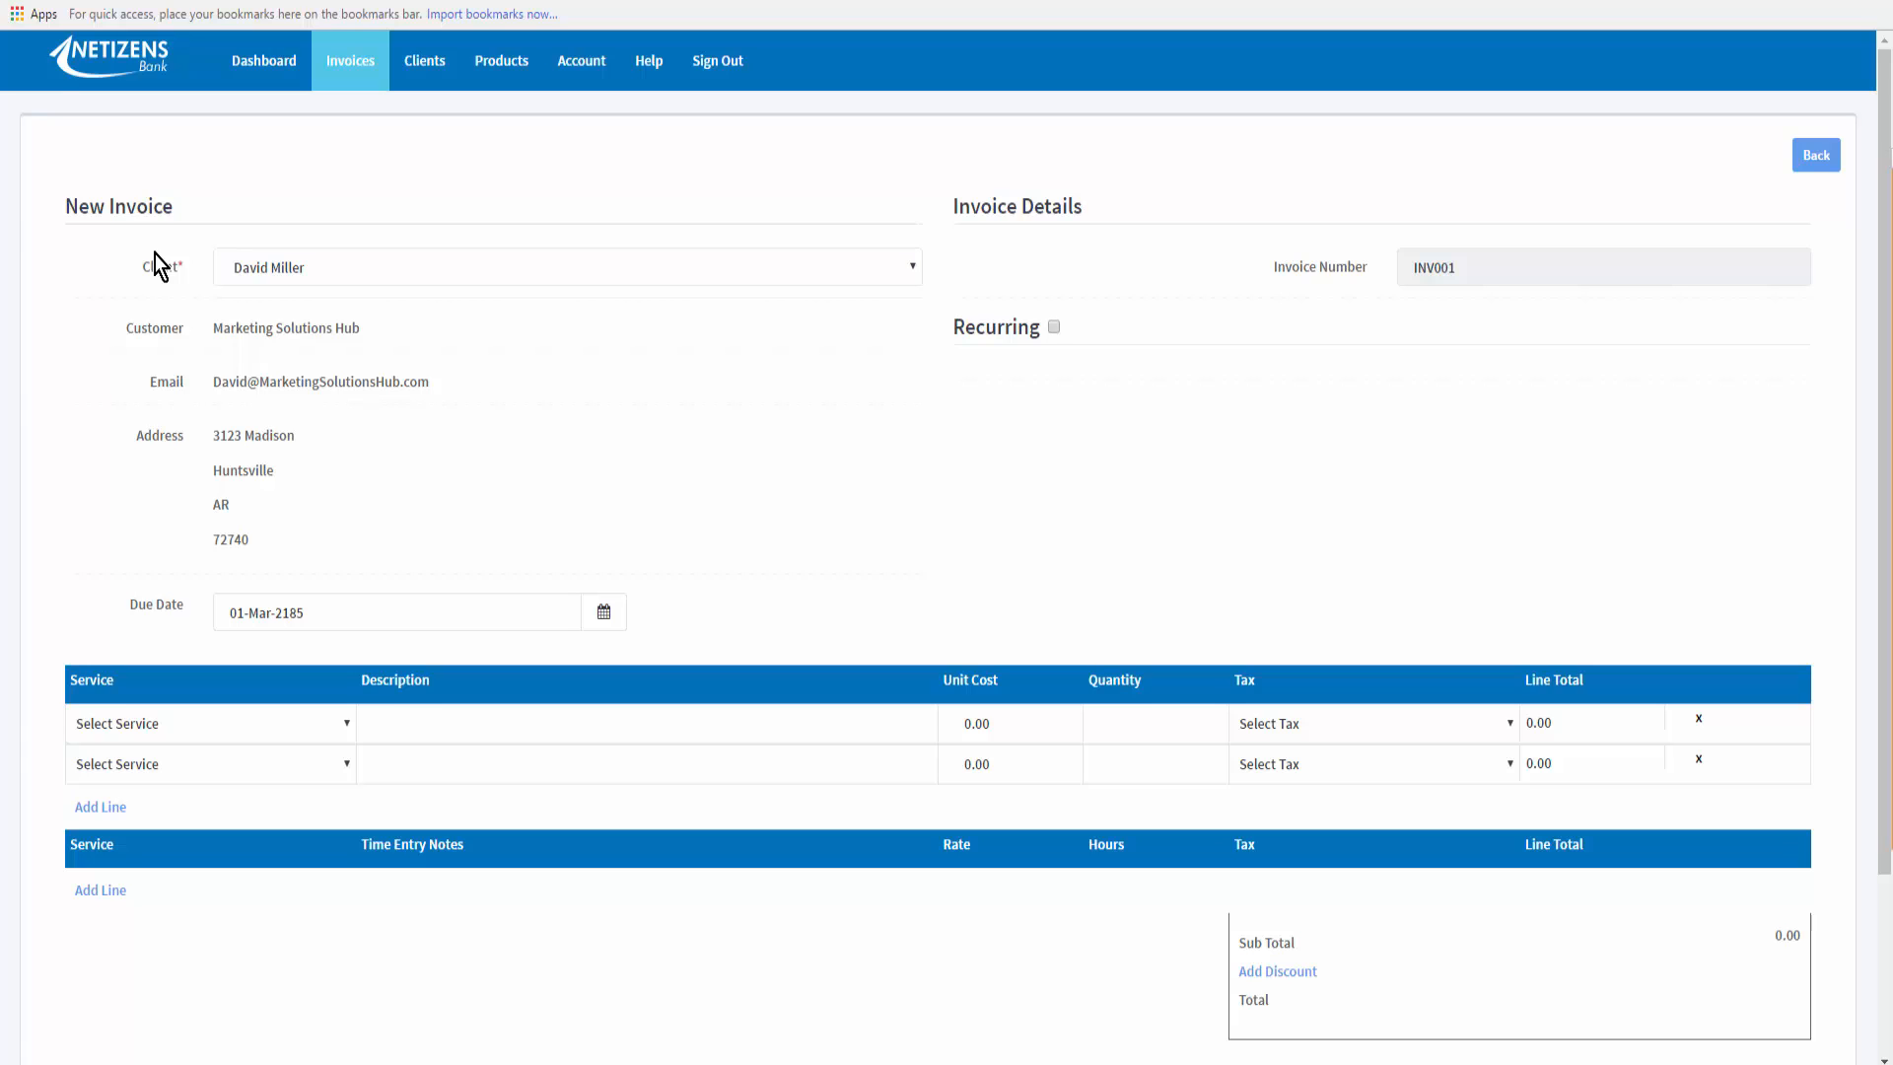
key(space)
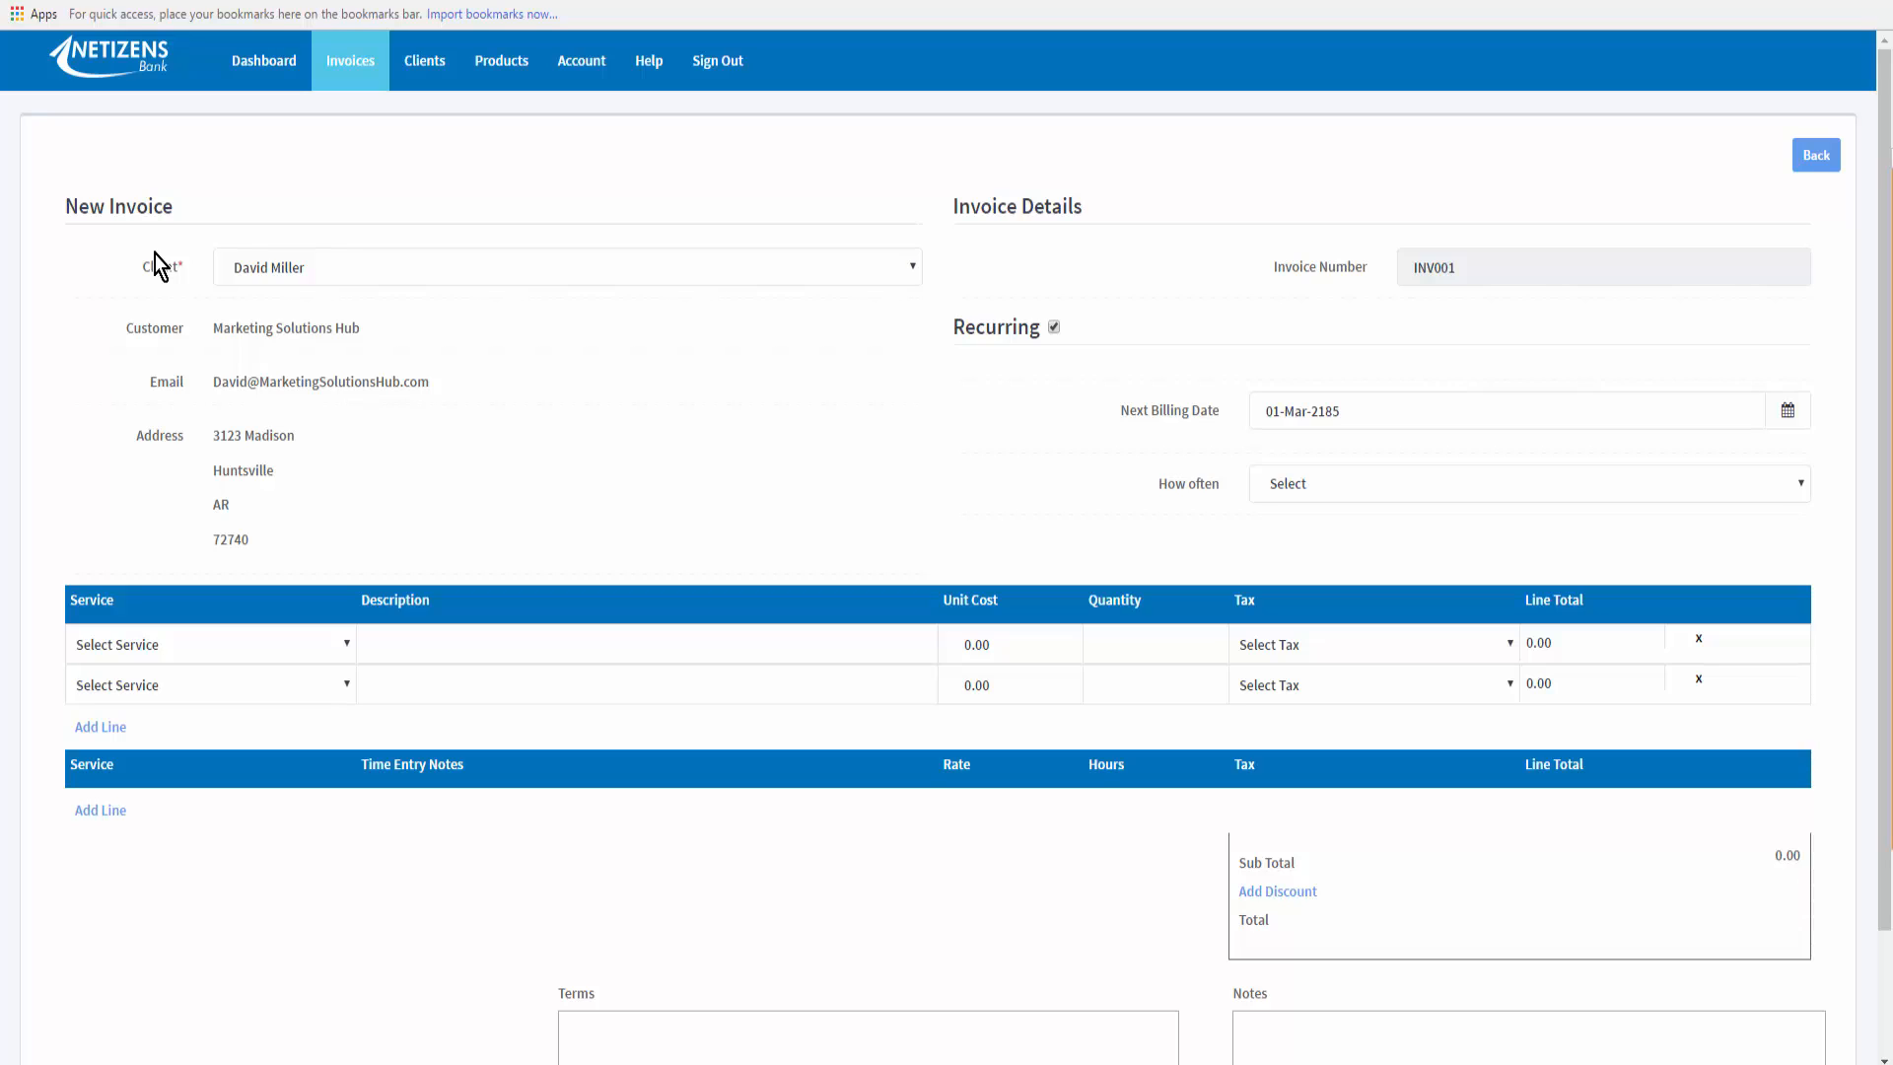
Set the recurring invoice's billing frequency to Monthly.
key(Tab)
key(space)
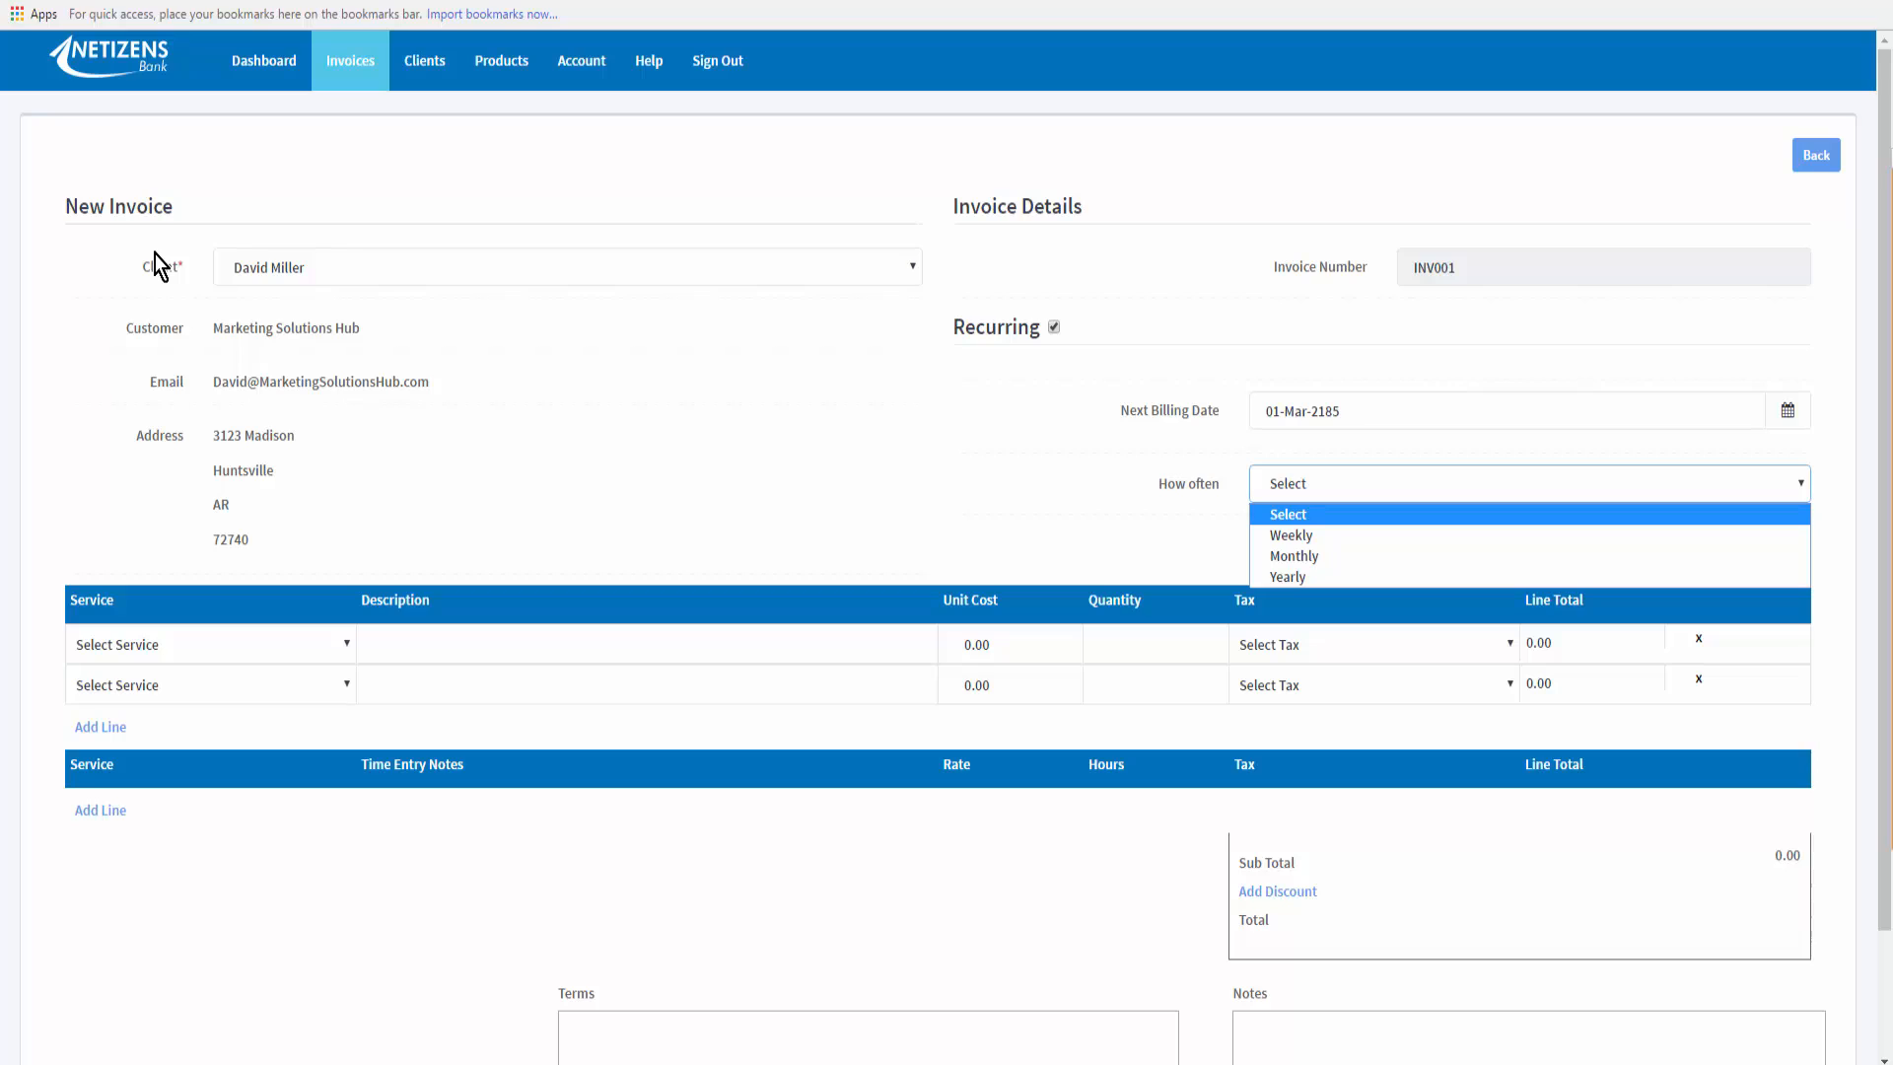
key(Down)
key(Down)
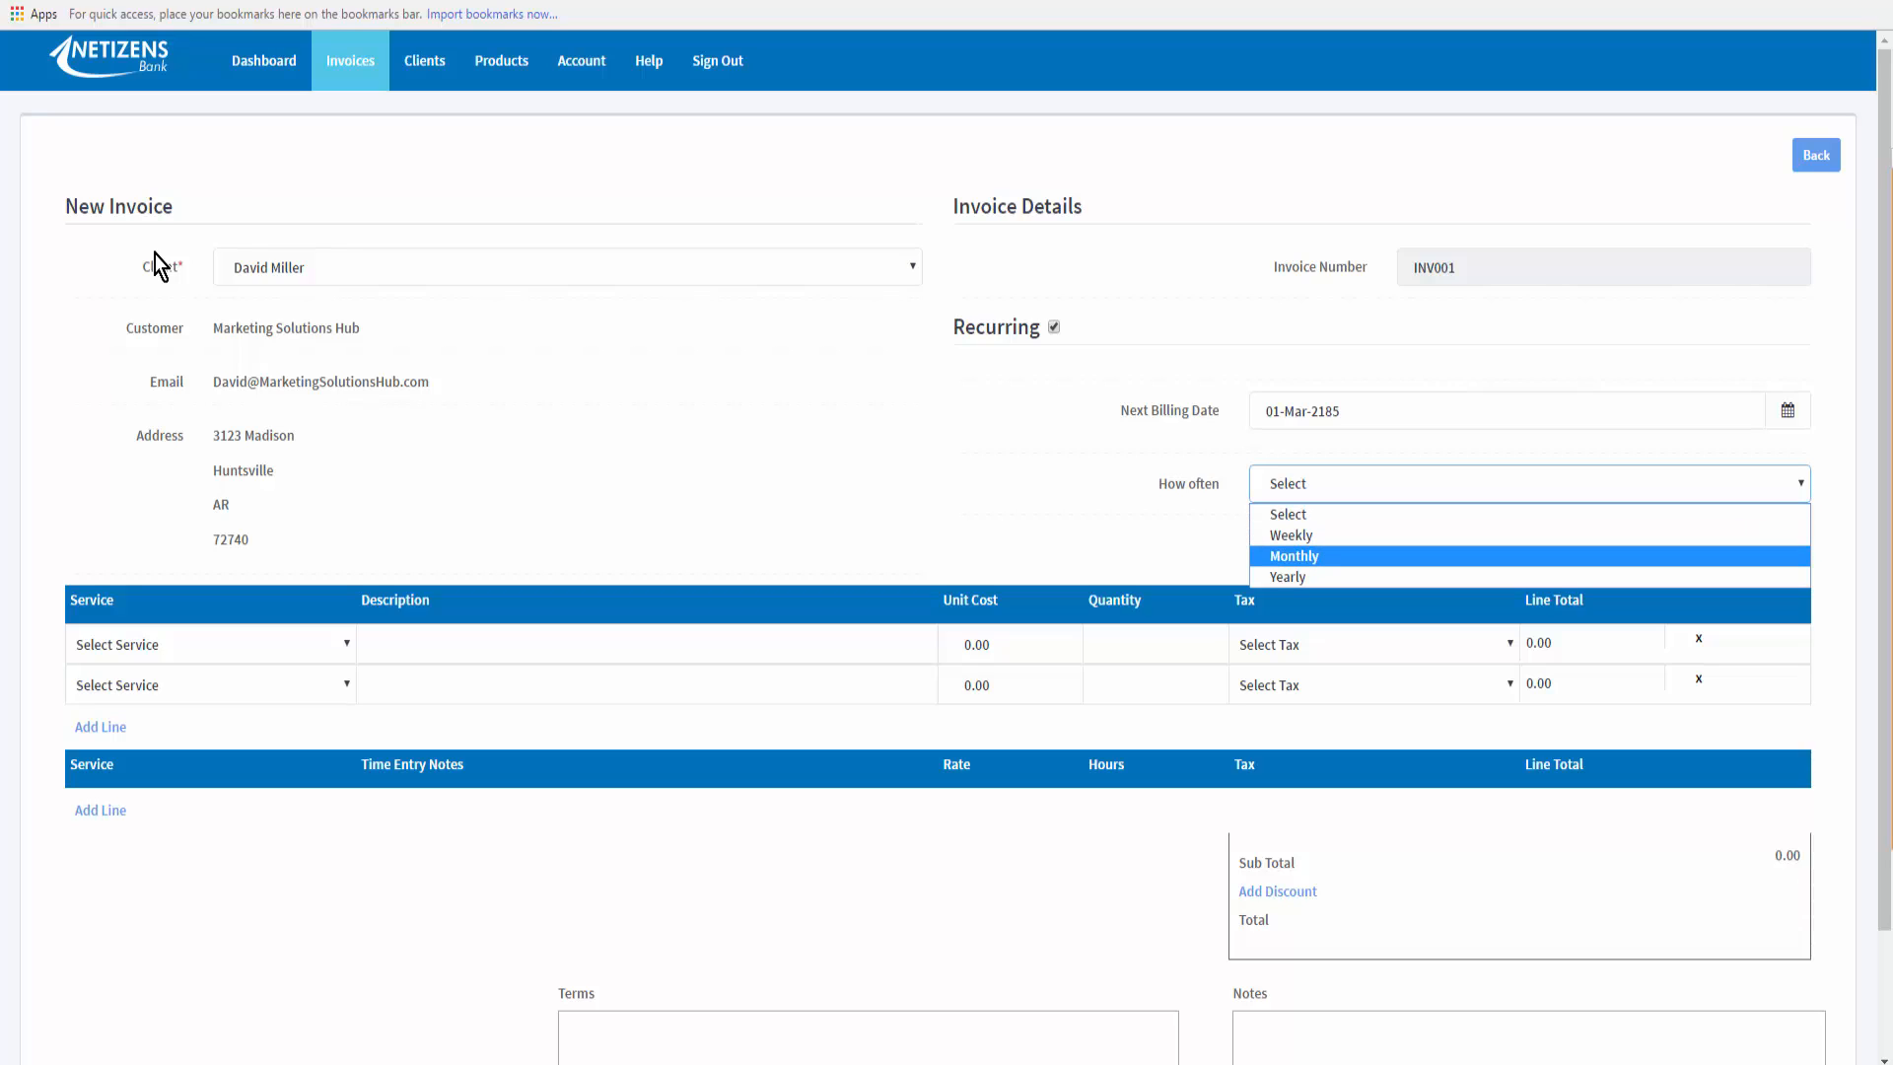
key(Up)
key(Down)
key(Down)
key(Up)
key(Down)
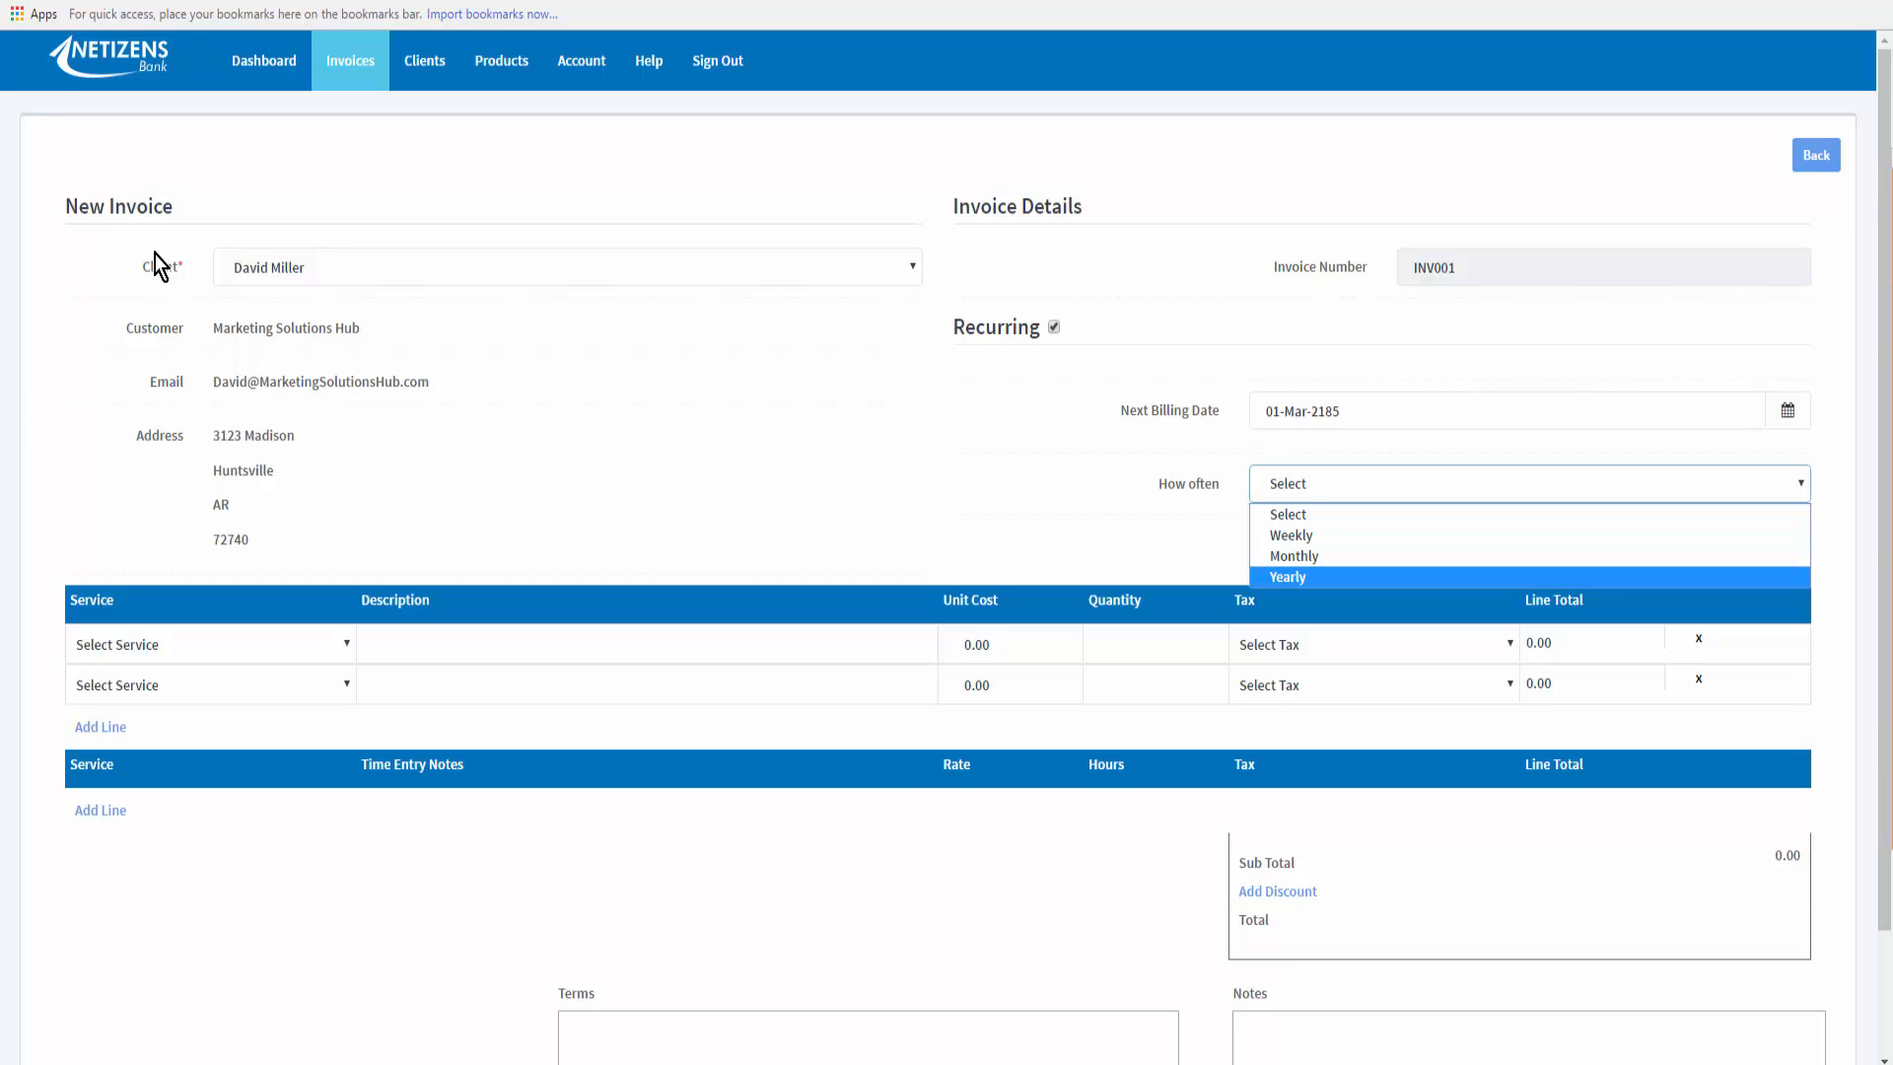
key(Up)
key(Up)
key(Up)
key(Down)
key(Up)
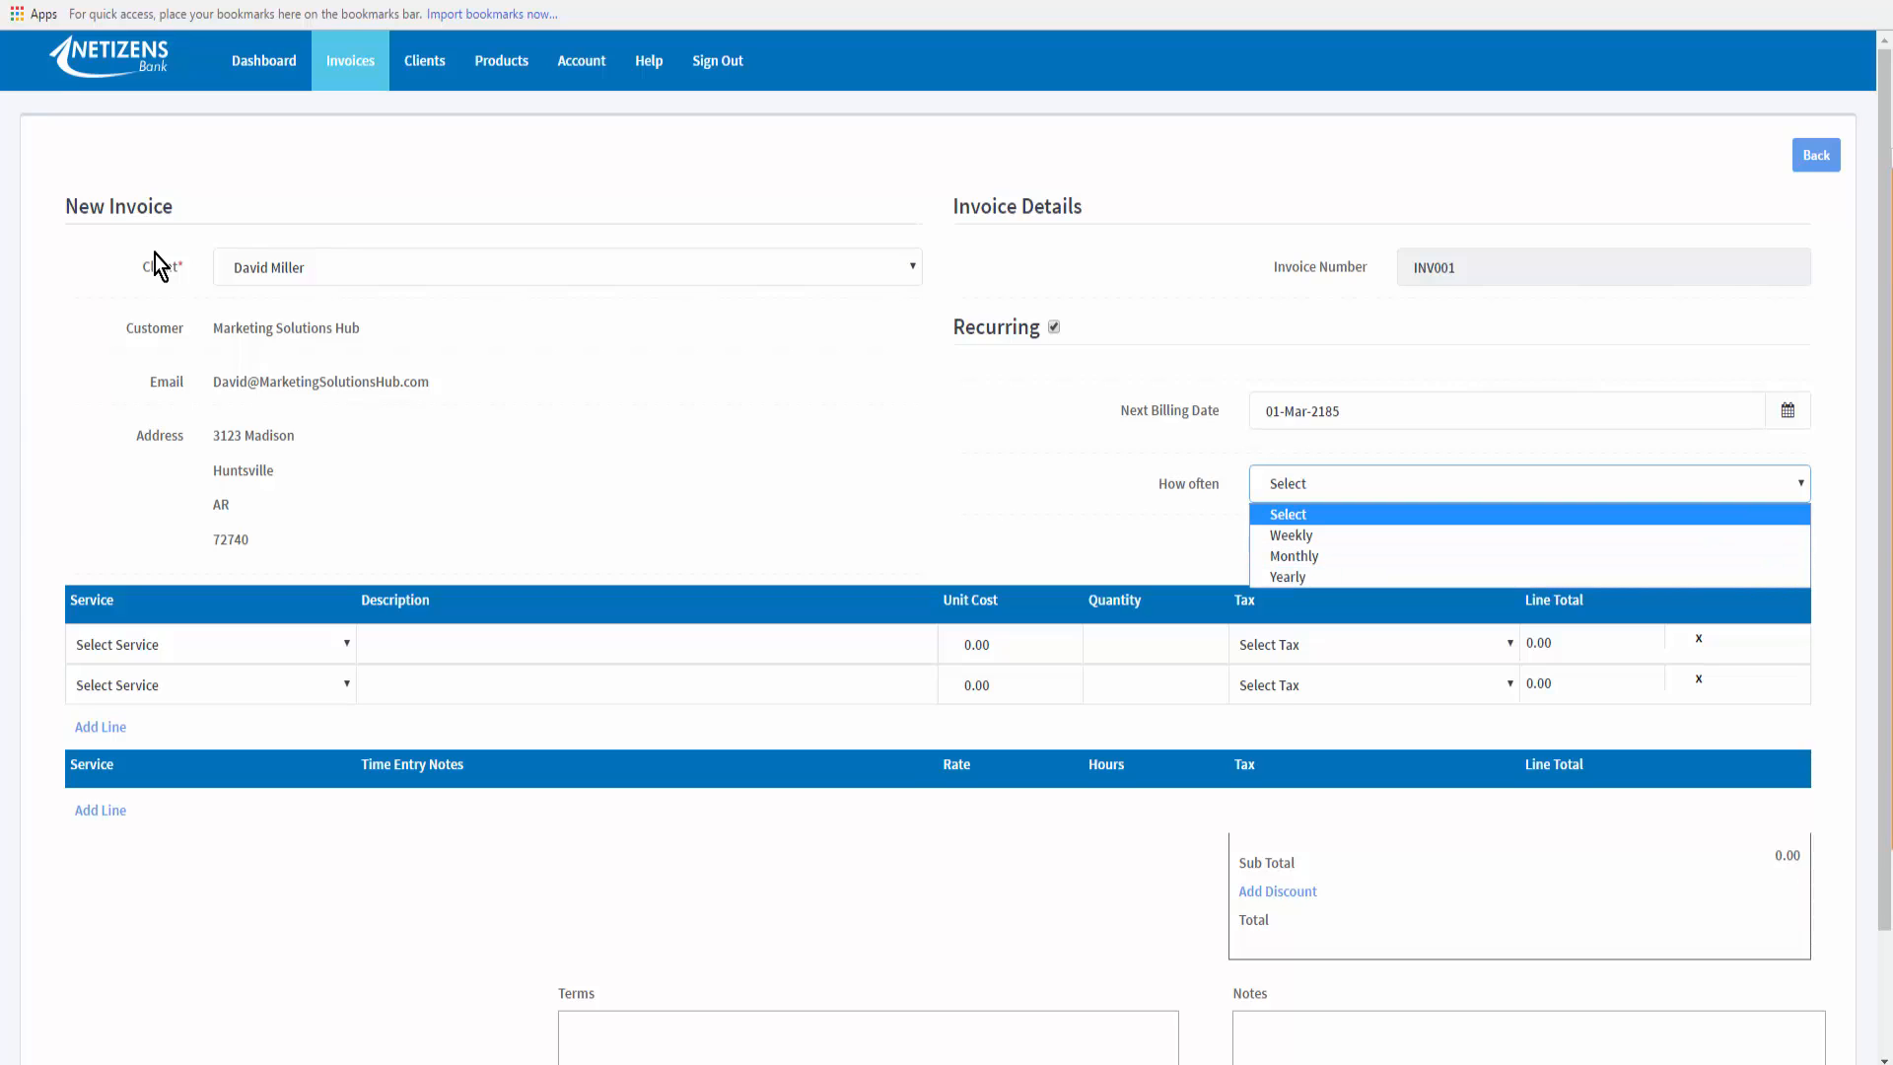
key(Down)
key(Down)
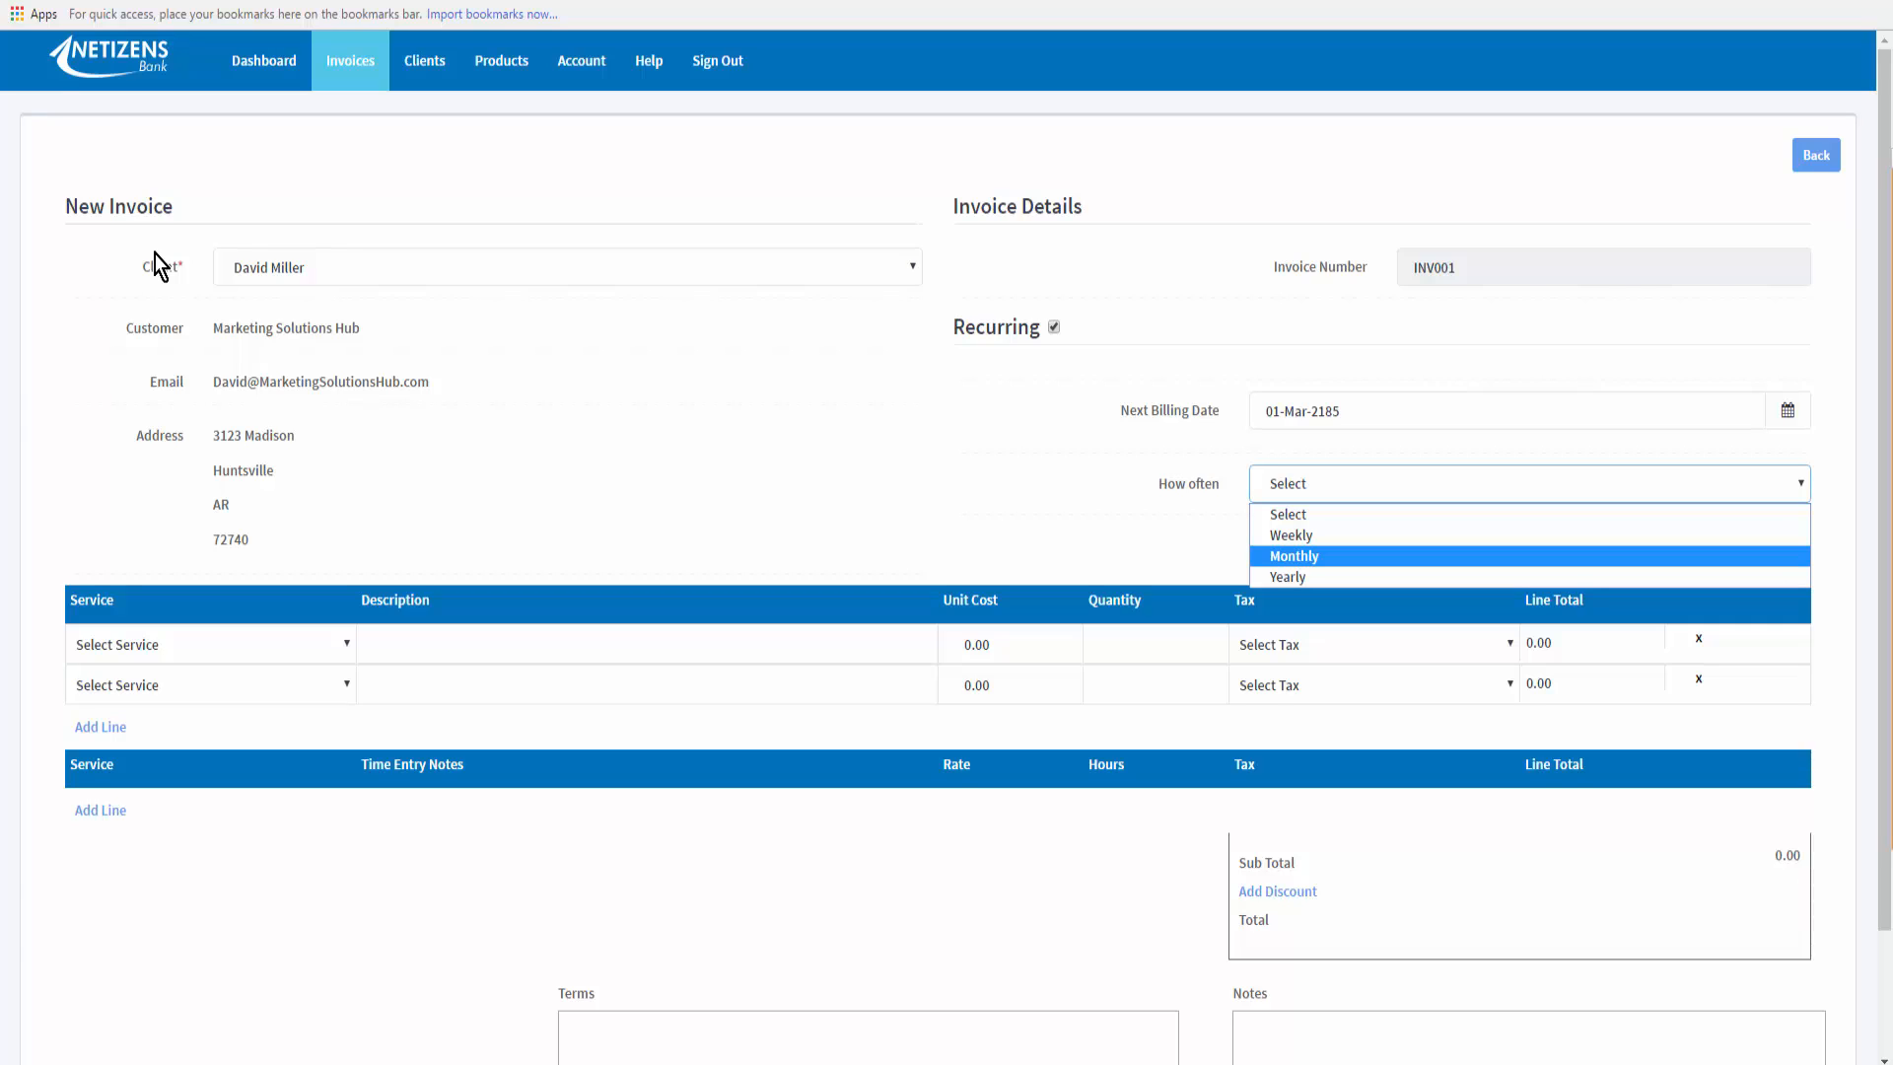
key(Return)
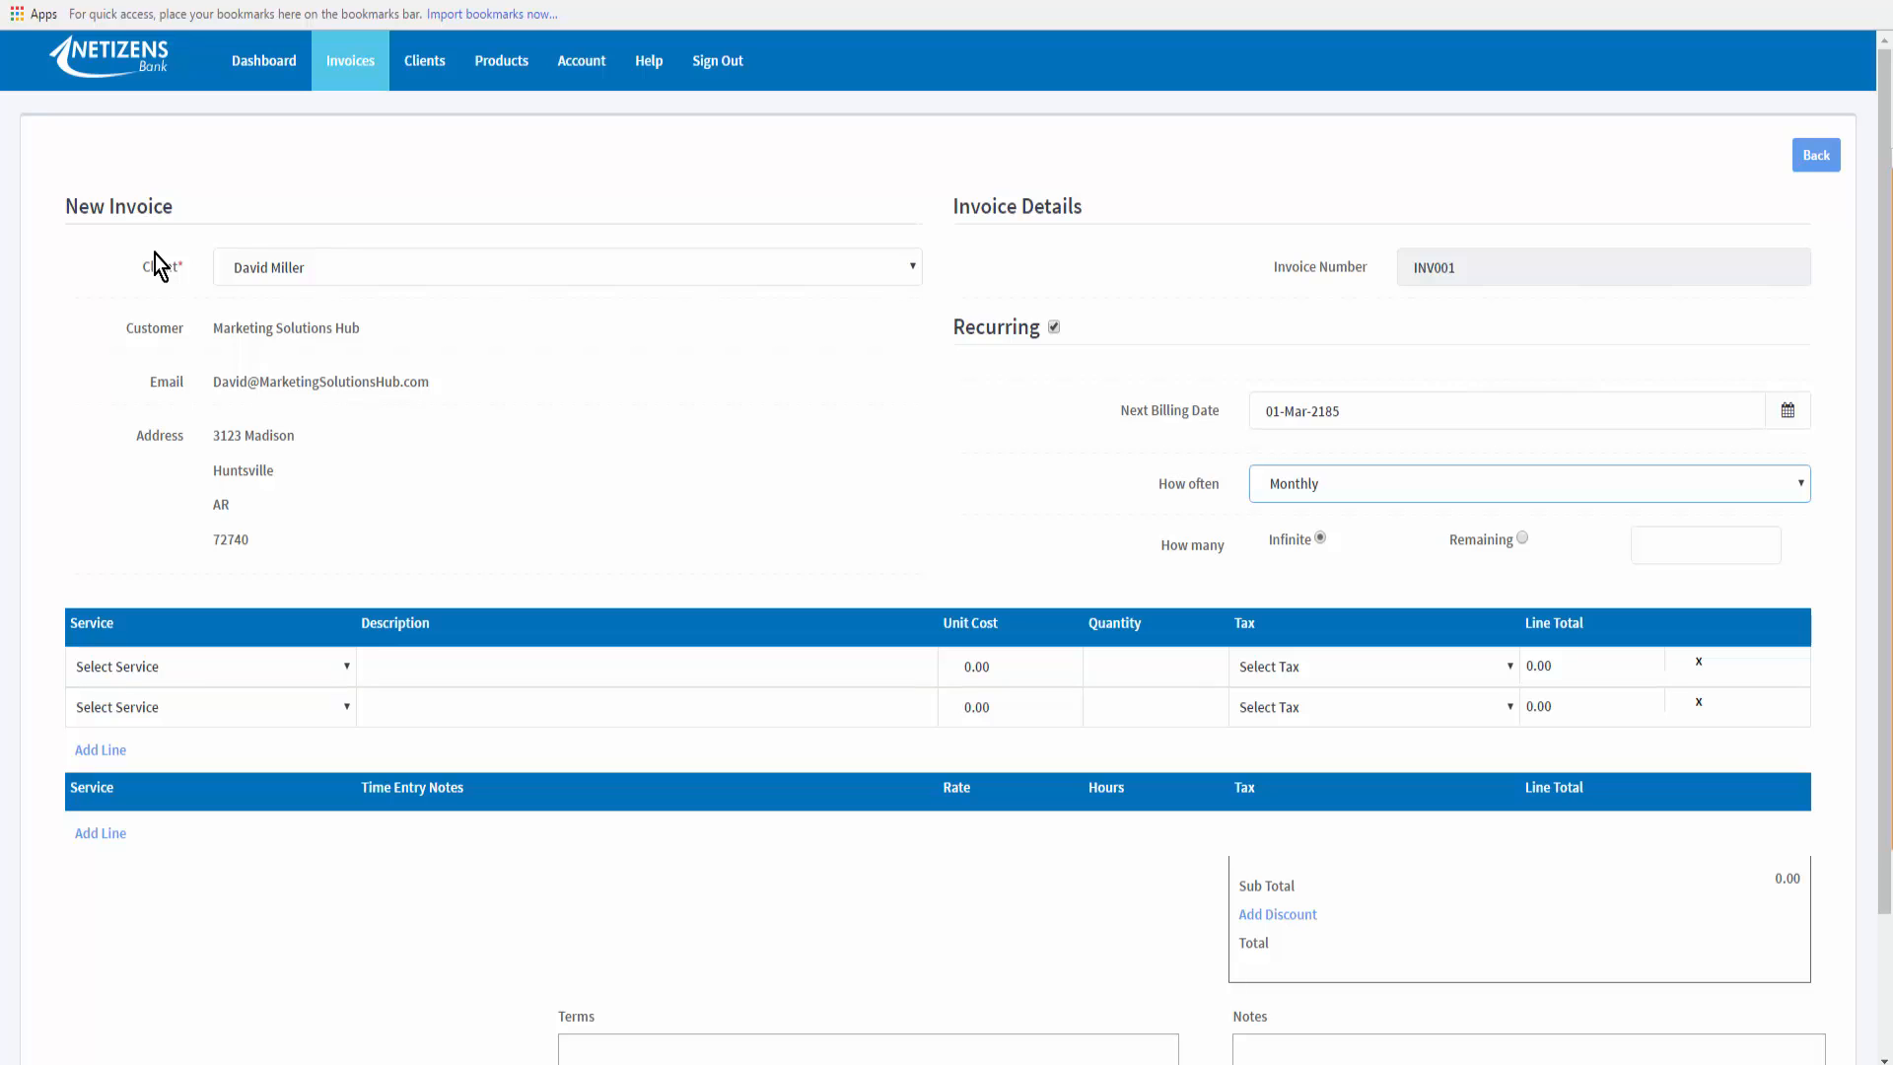
Try limiting the recurrence to a remaining number of billings, and return it to Infinite.
key(Tab)
key(Right)
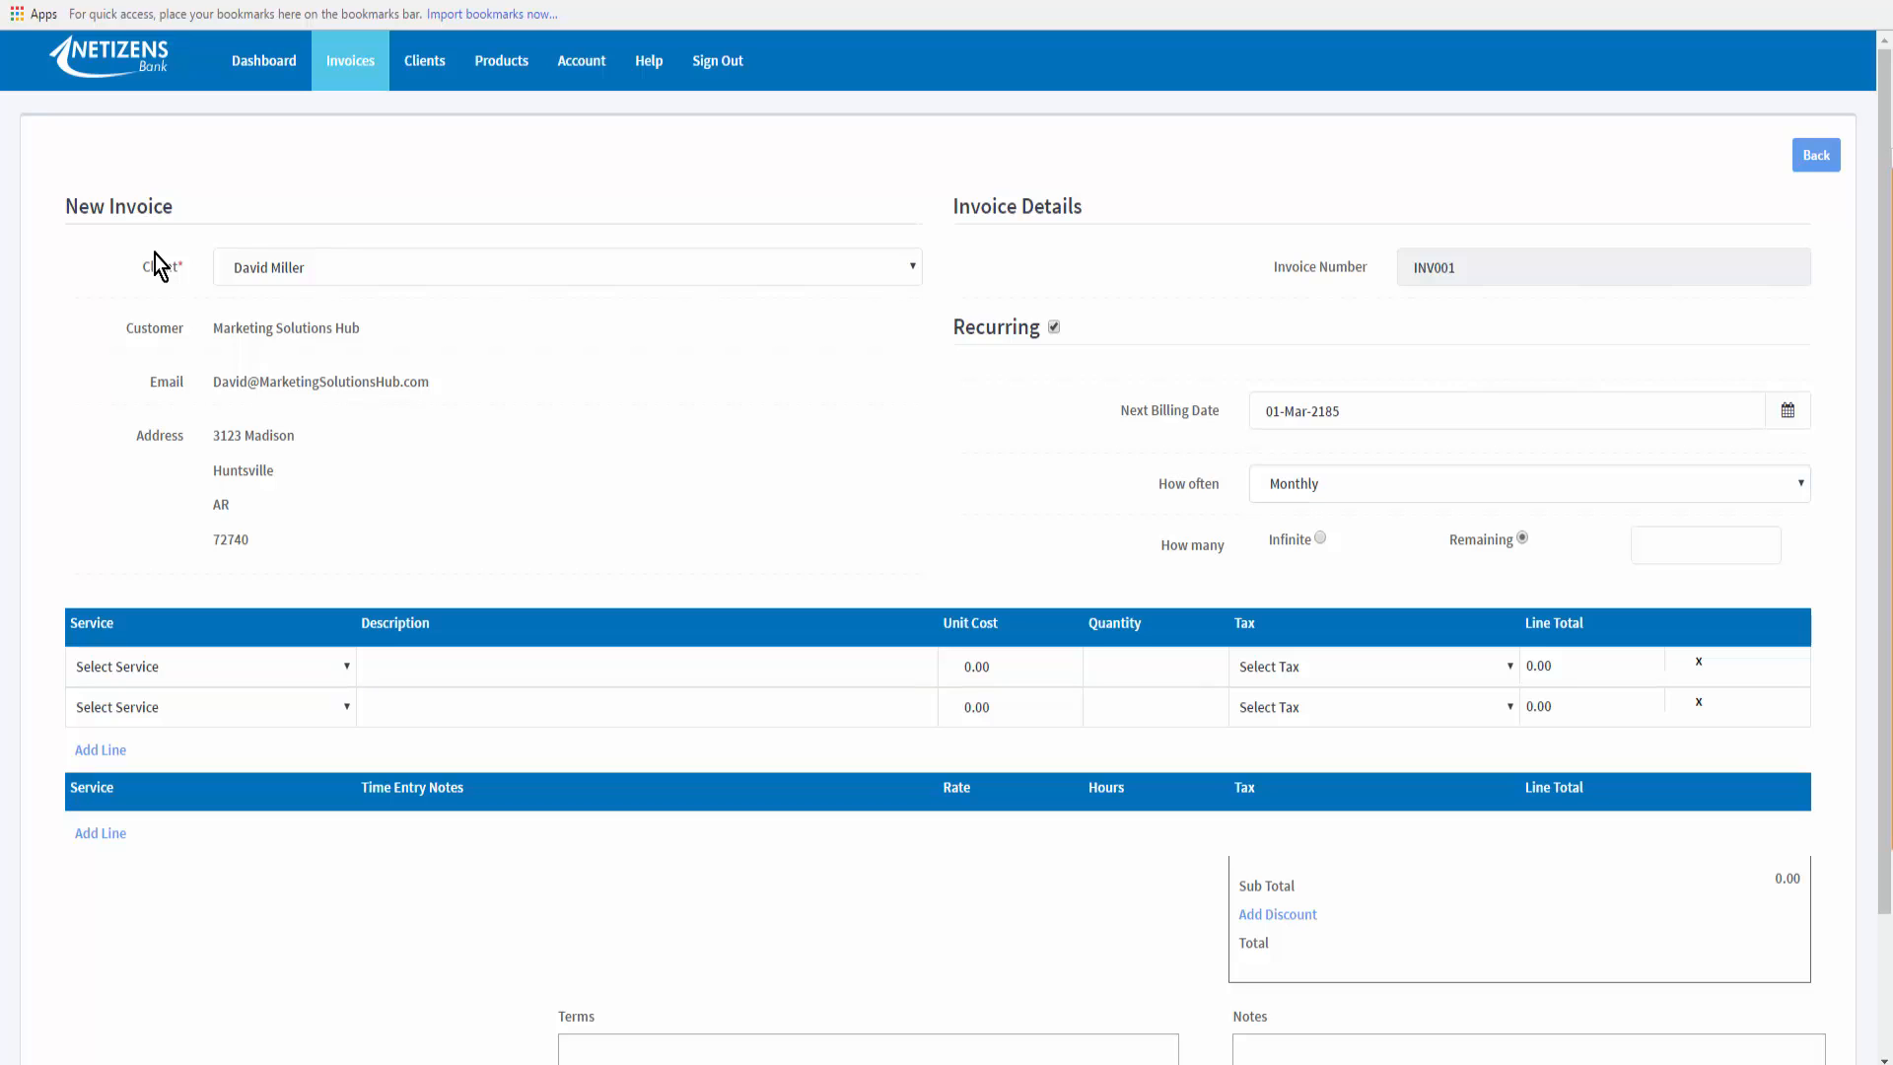
key(Tab)
text(2)
key(shift+Tab)
key(Left)
Create a new tax for the first service line named "web host service" with a percentage of .07, and save it.
scroll(154, 253, down, 2)
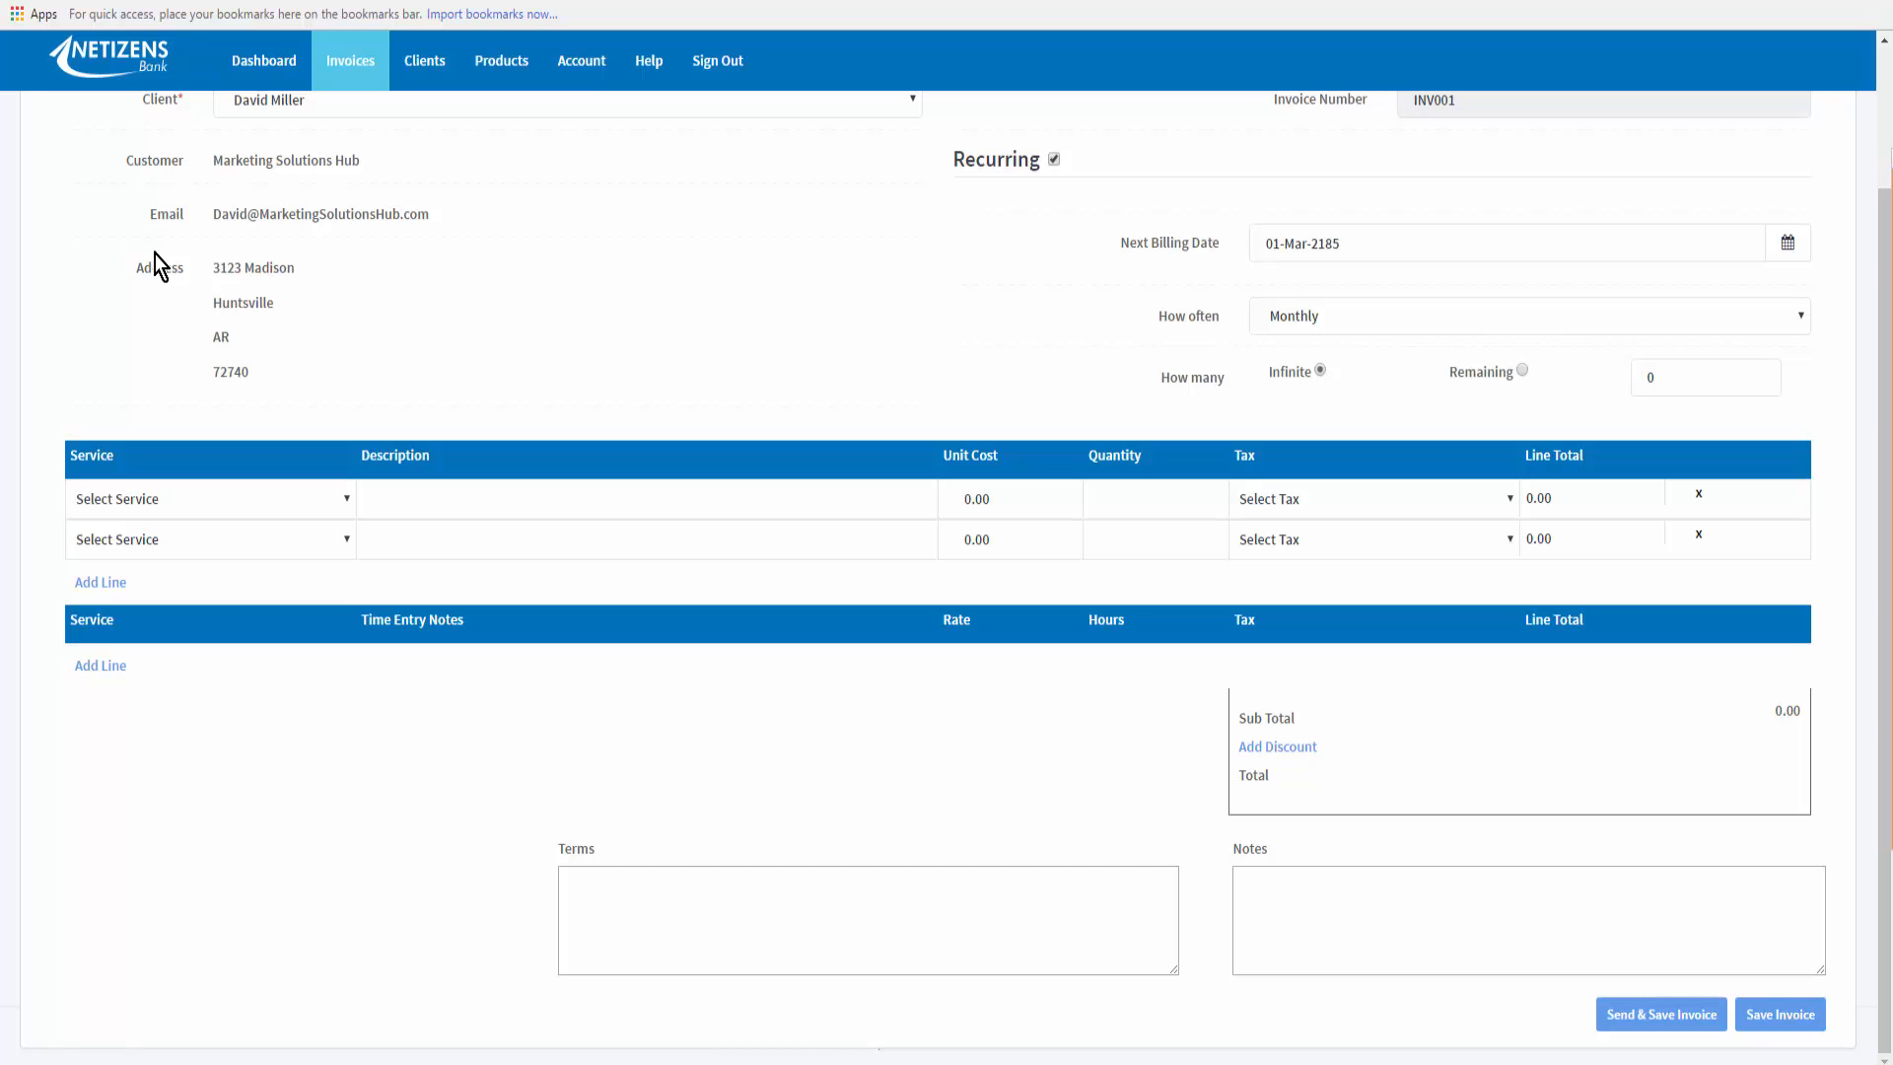
key(space)
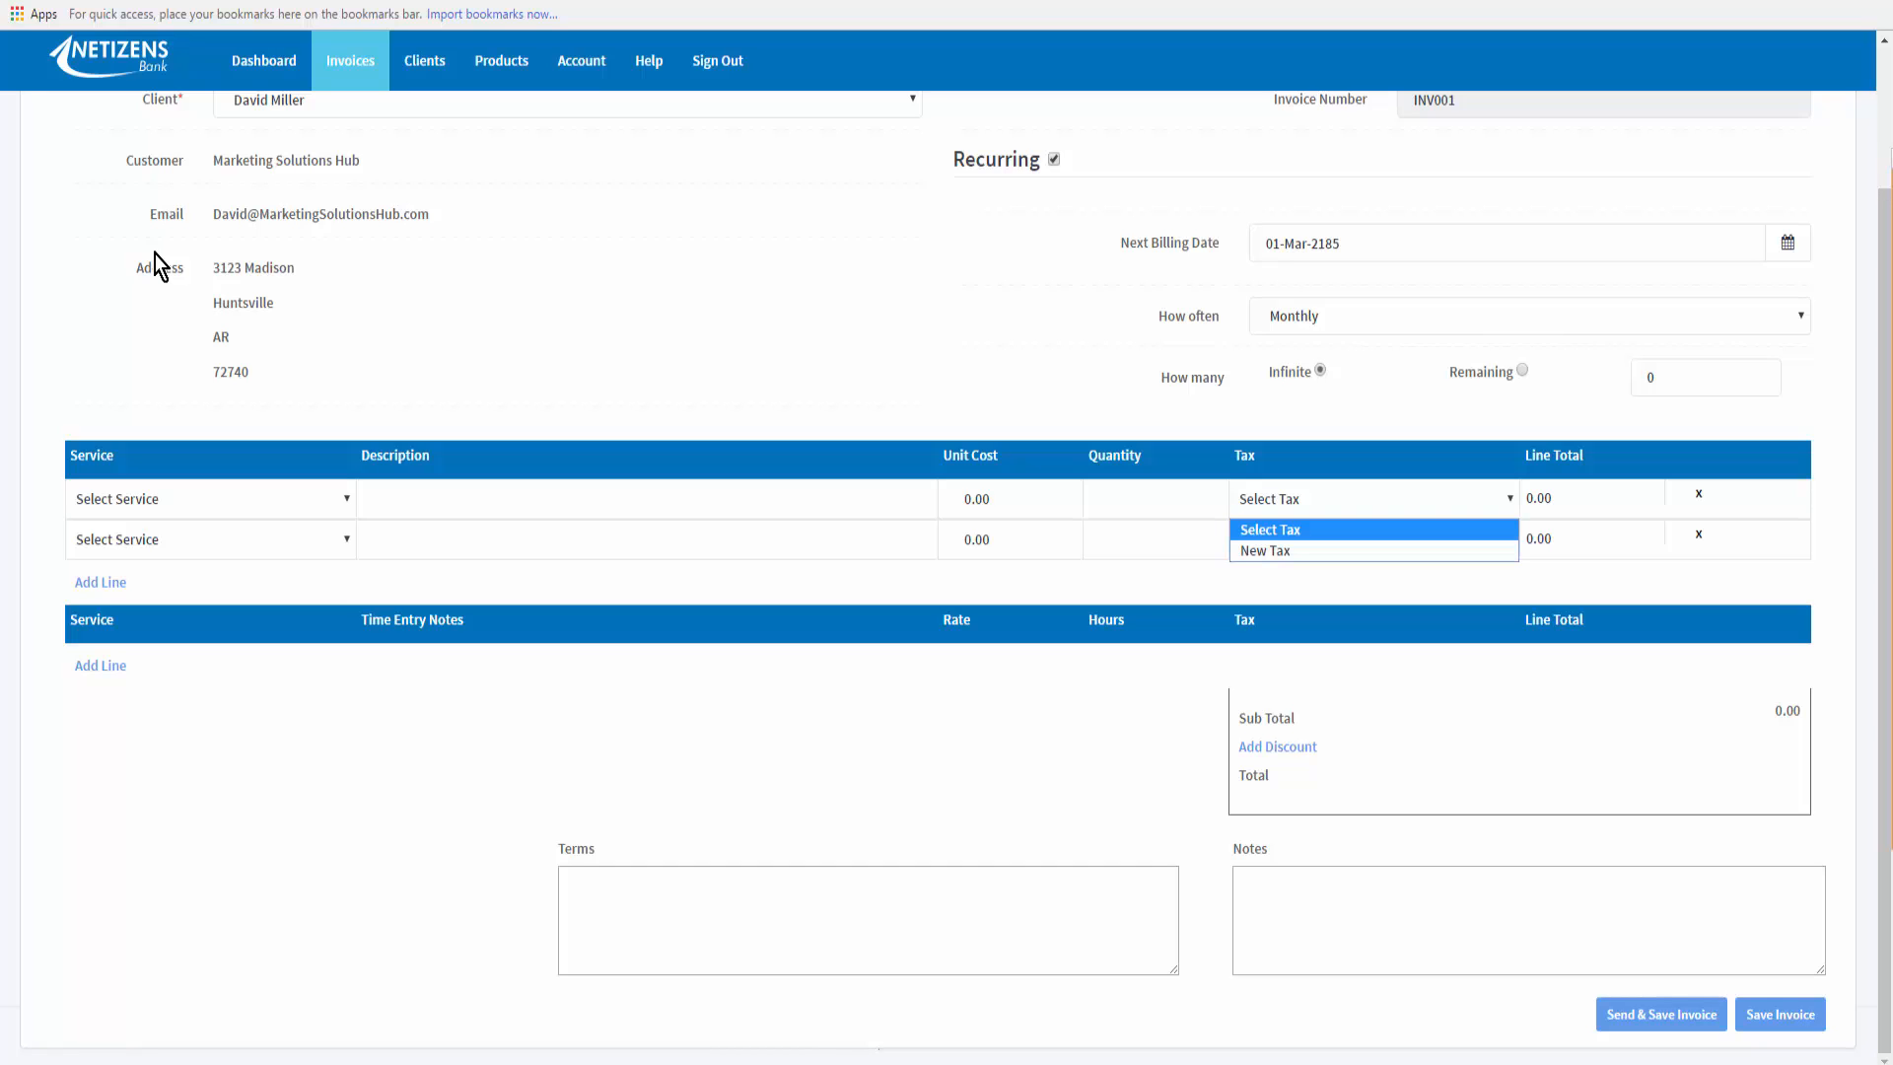
key(Down)
key(Return)
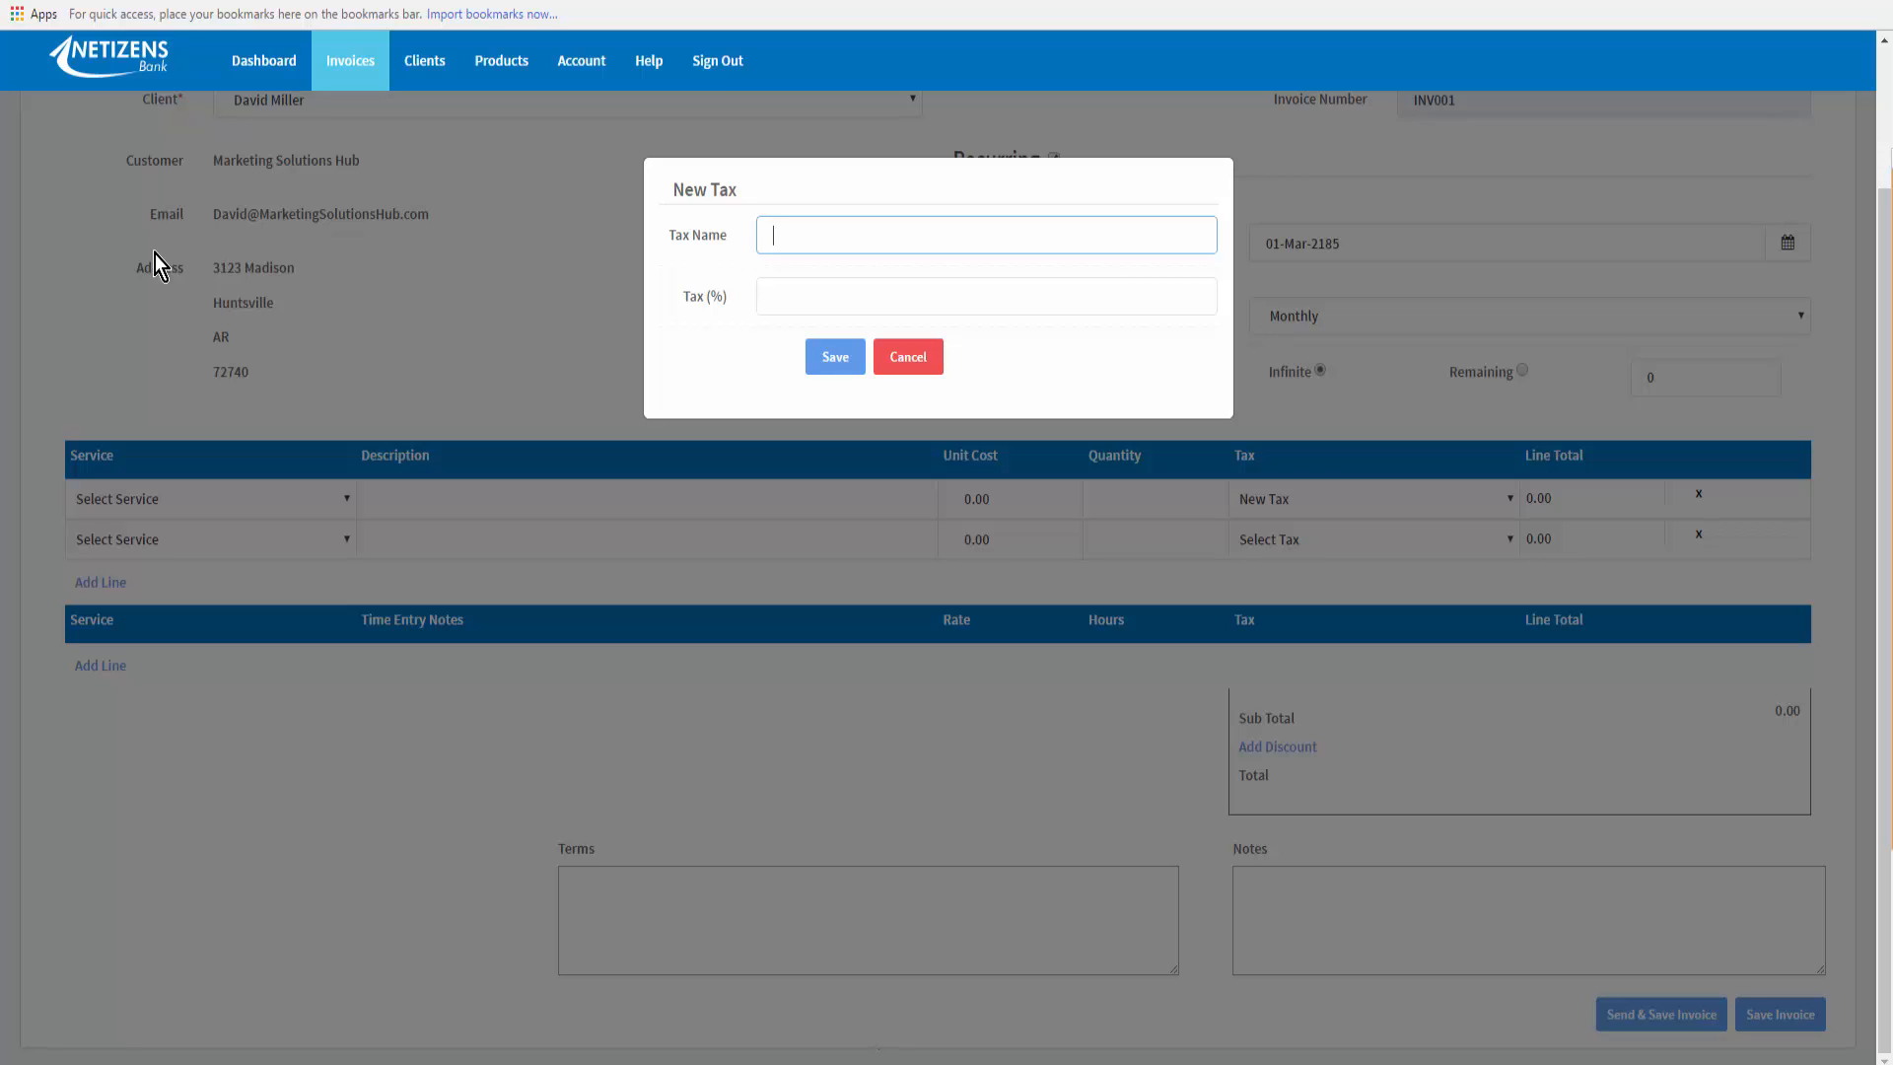
text(web host service)
key(Tab)
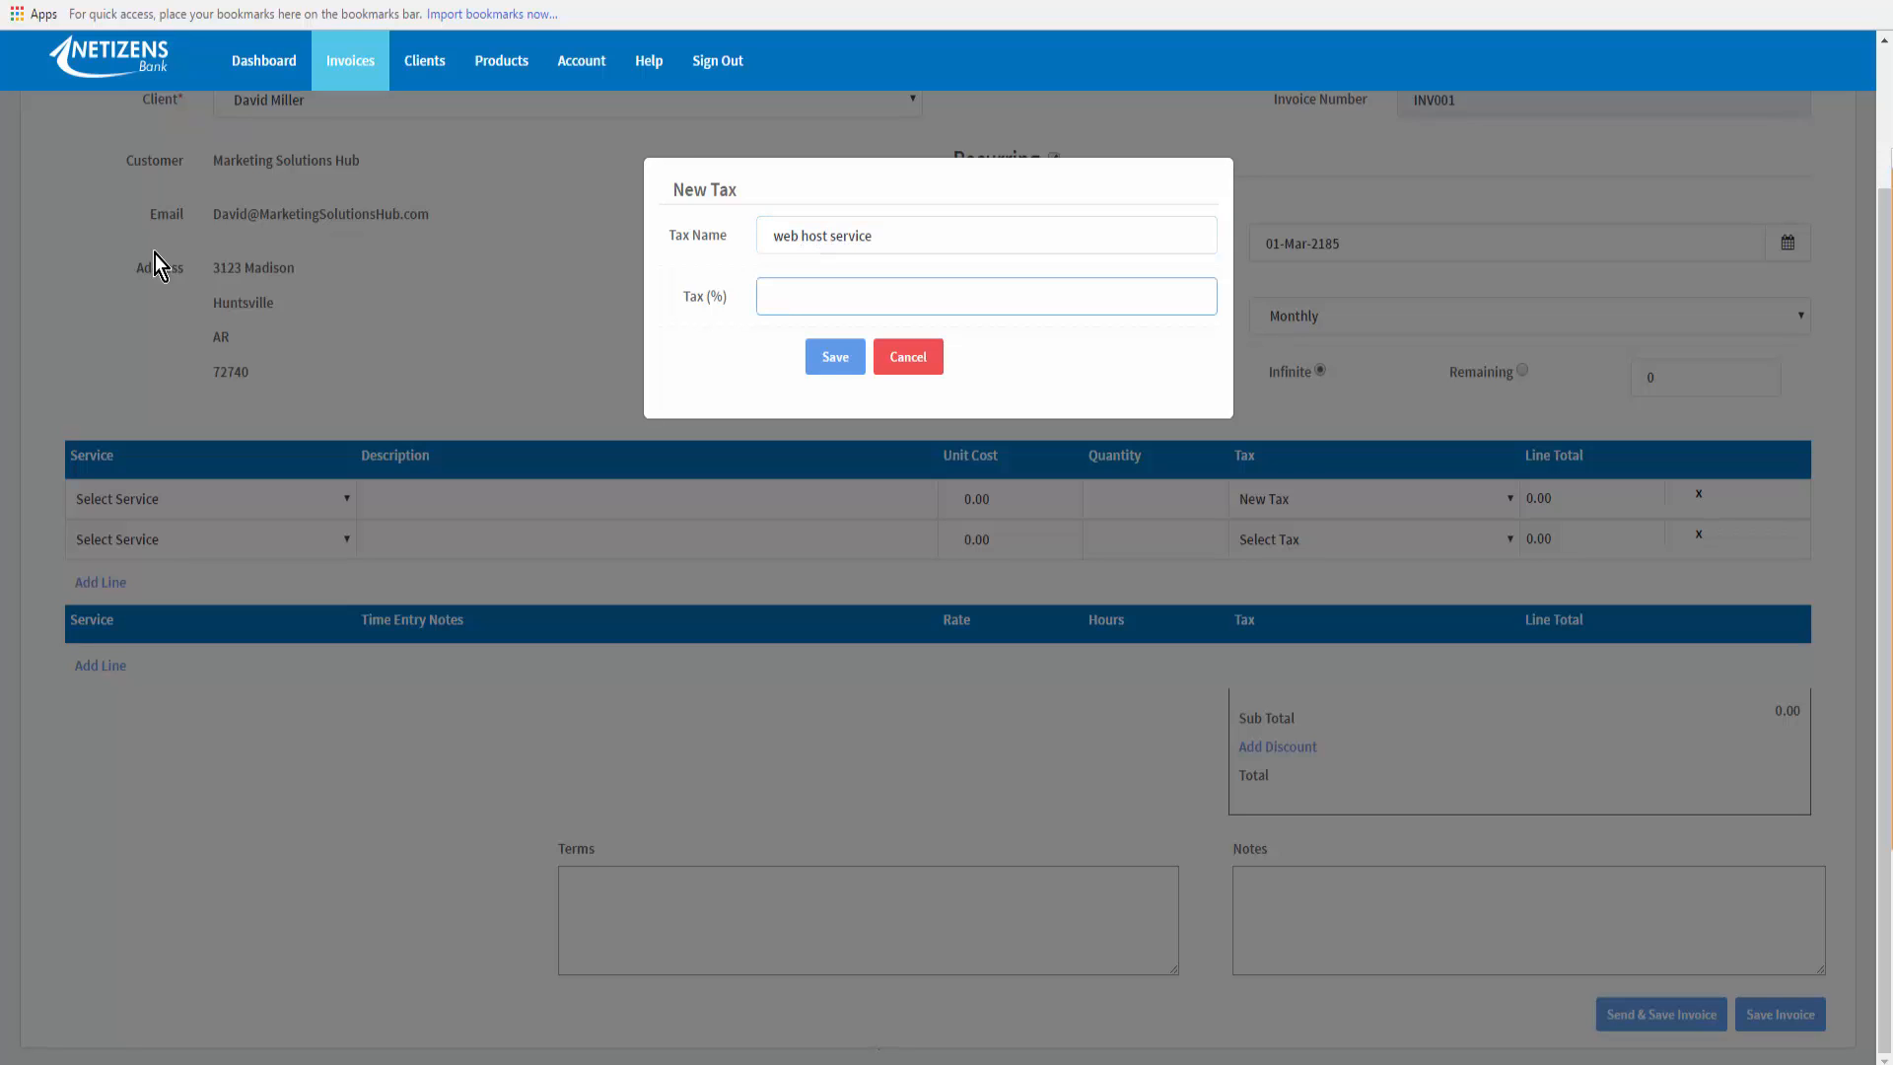
text(.07)
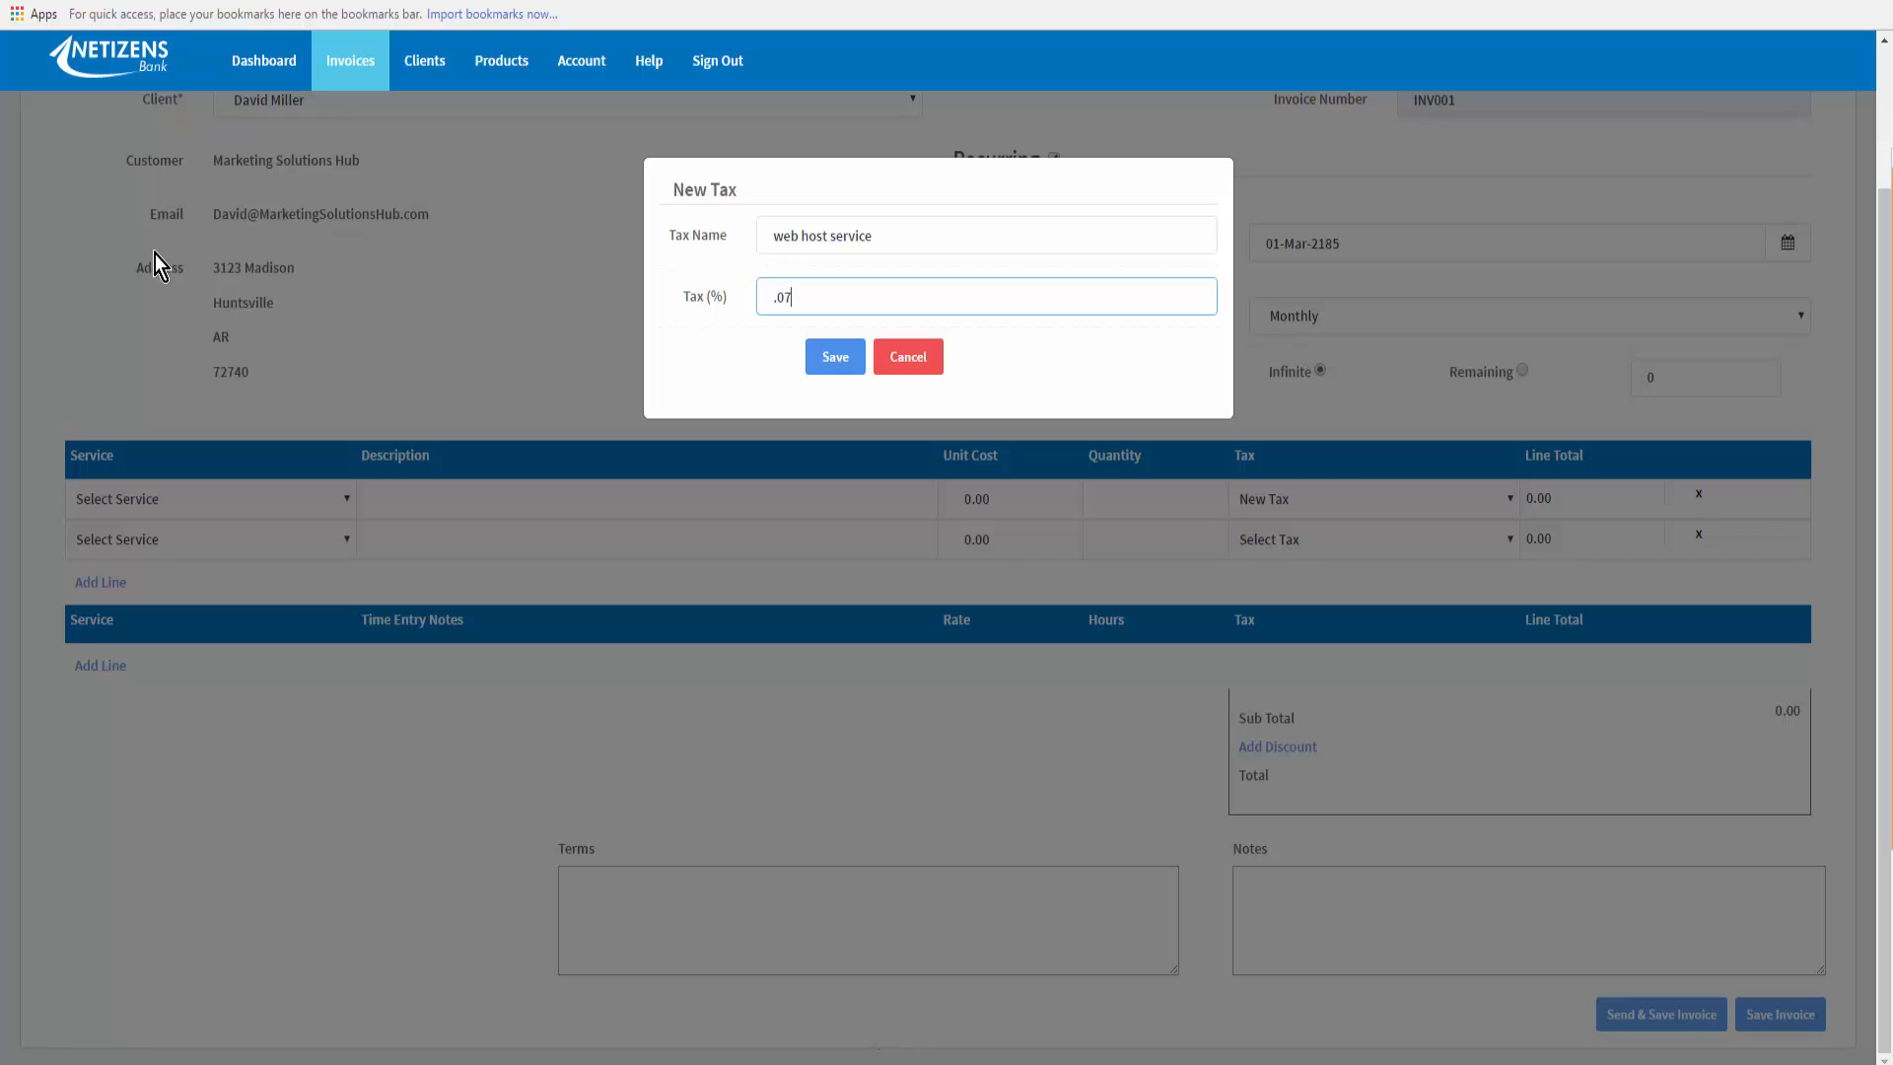
key(Return)
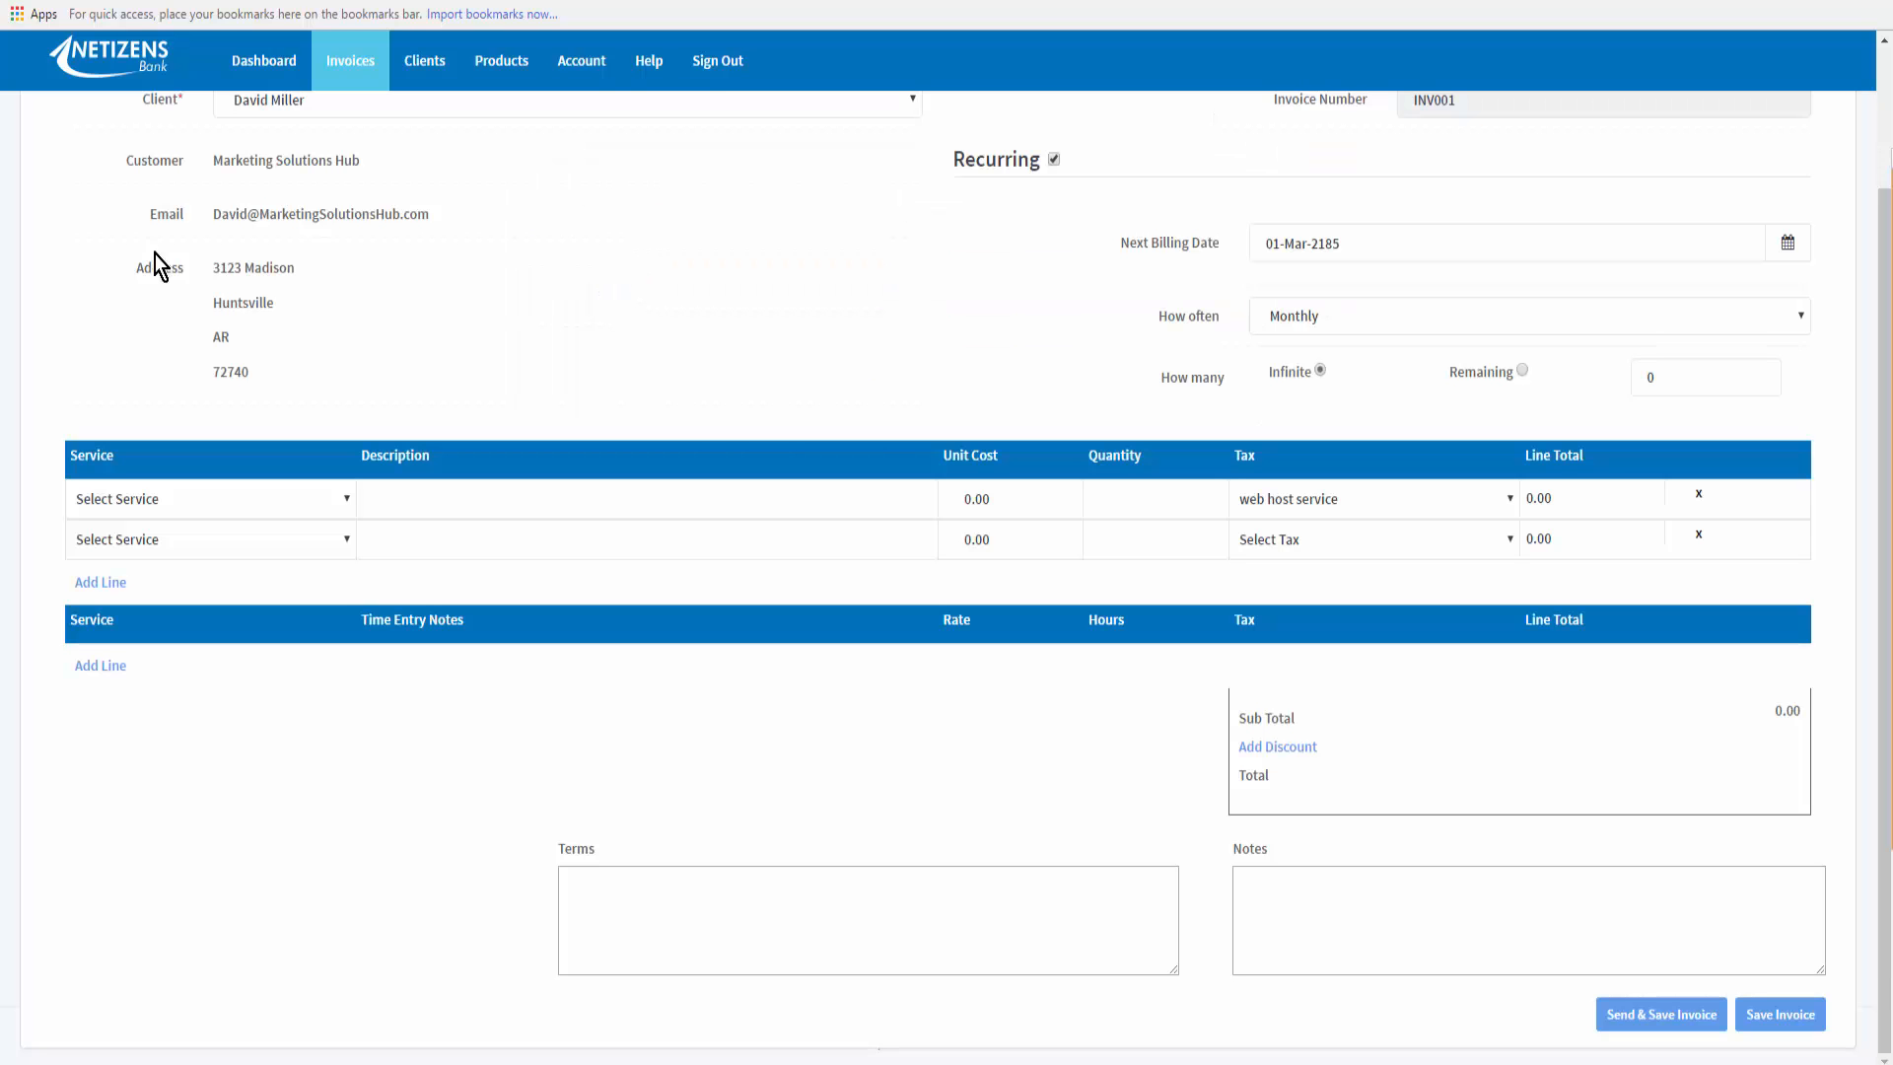
Choose Secure High Speed Hosting as the service on the first invoice line.
key(shift+Tab)
key(alt+Down)
key(Down)
key(Down)
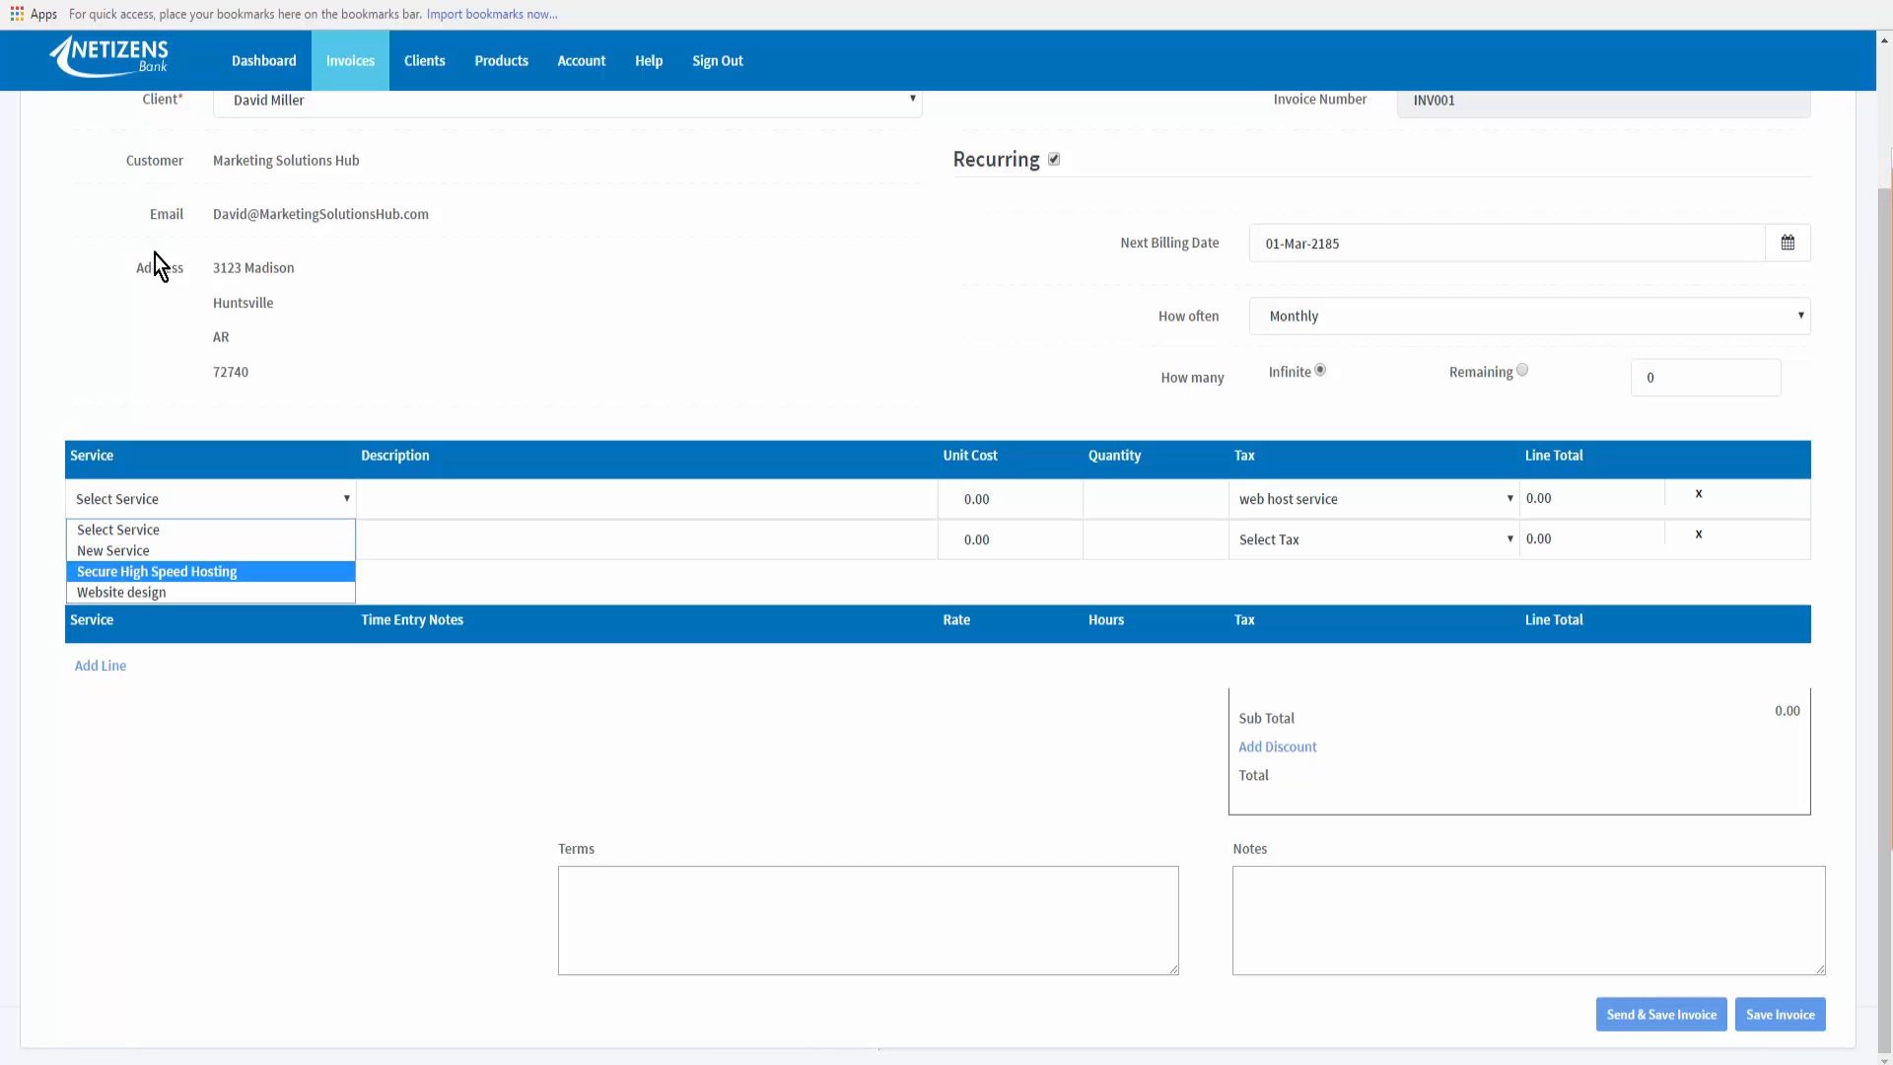
key(Return)
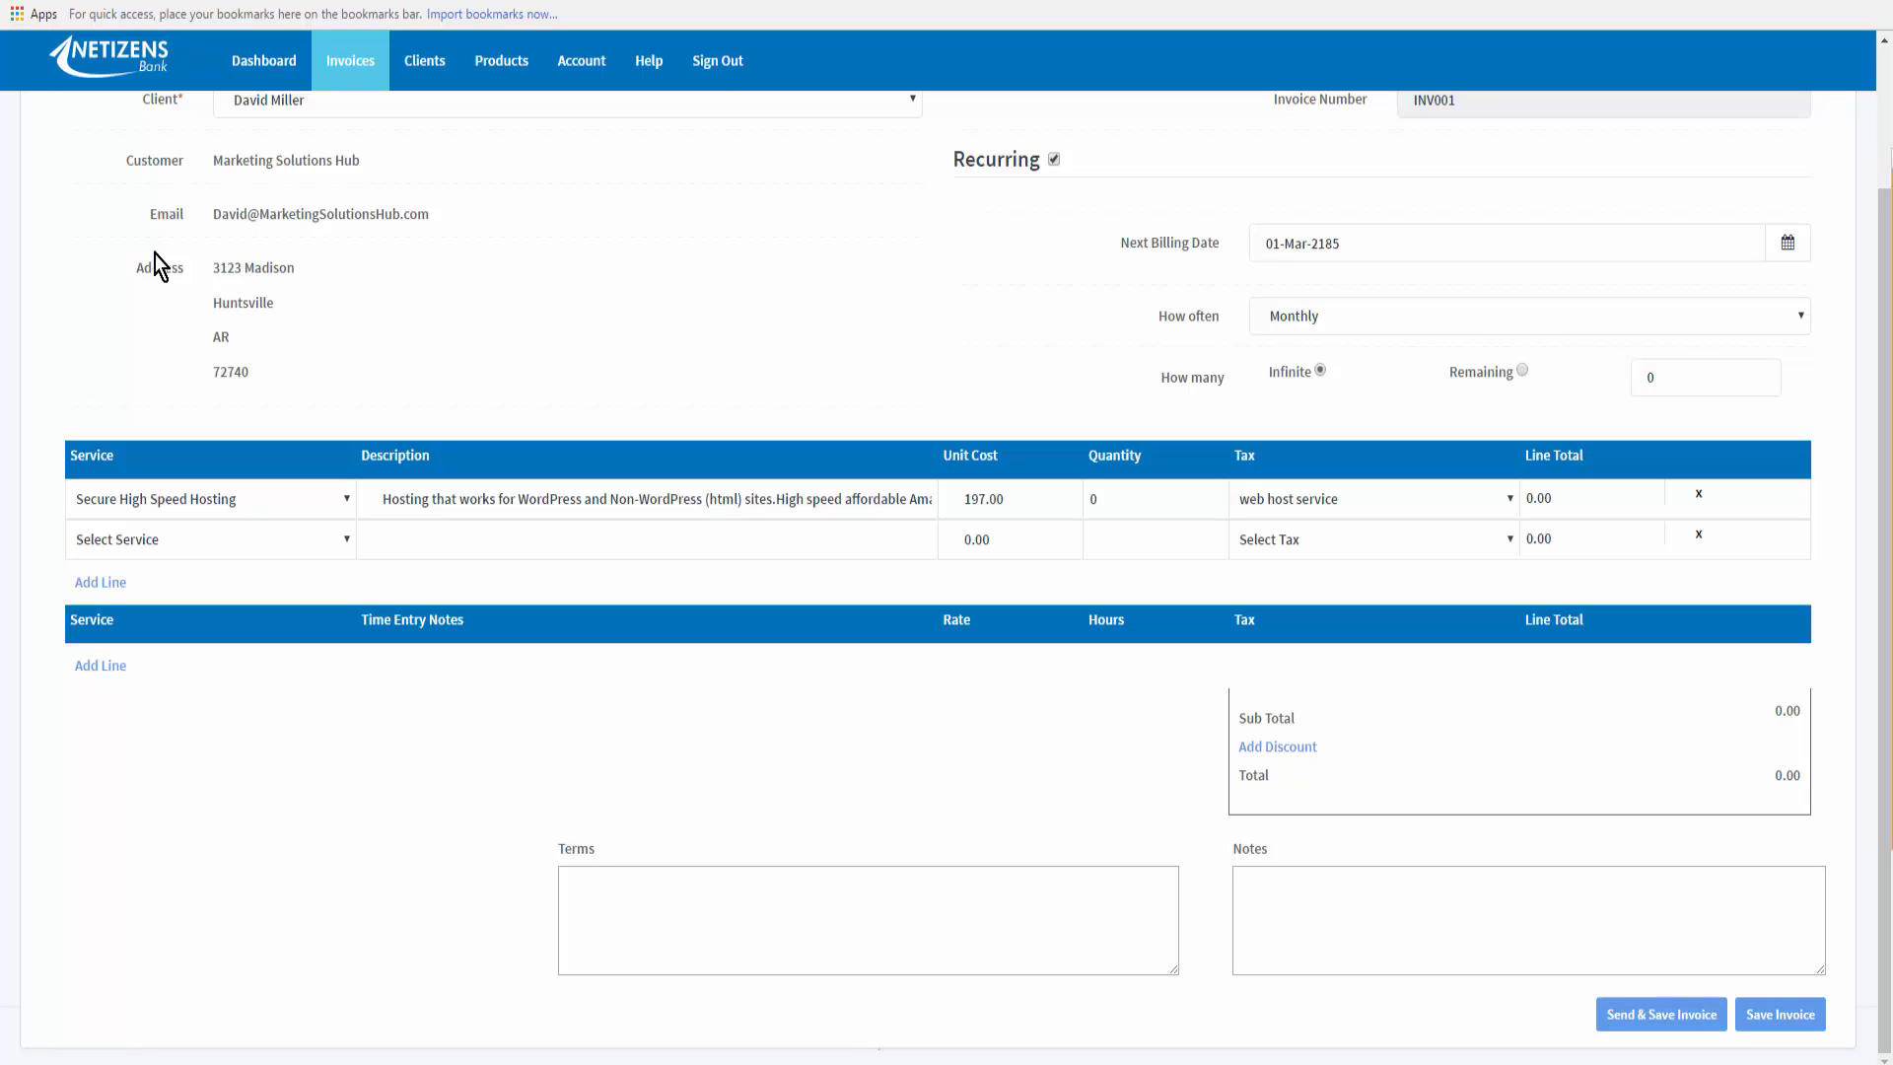
Reopen the new tax entry from the first service line and save web host service at .07 again.
key(space)
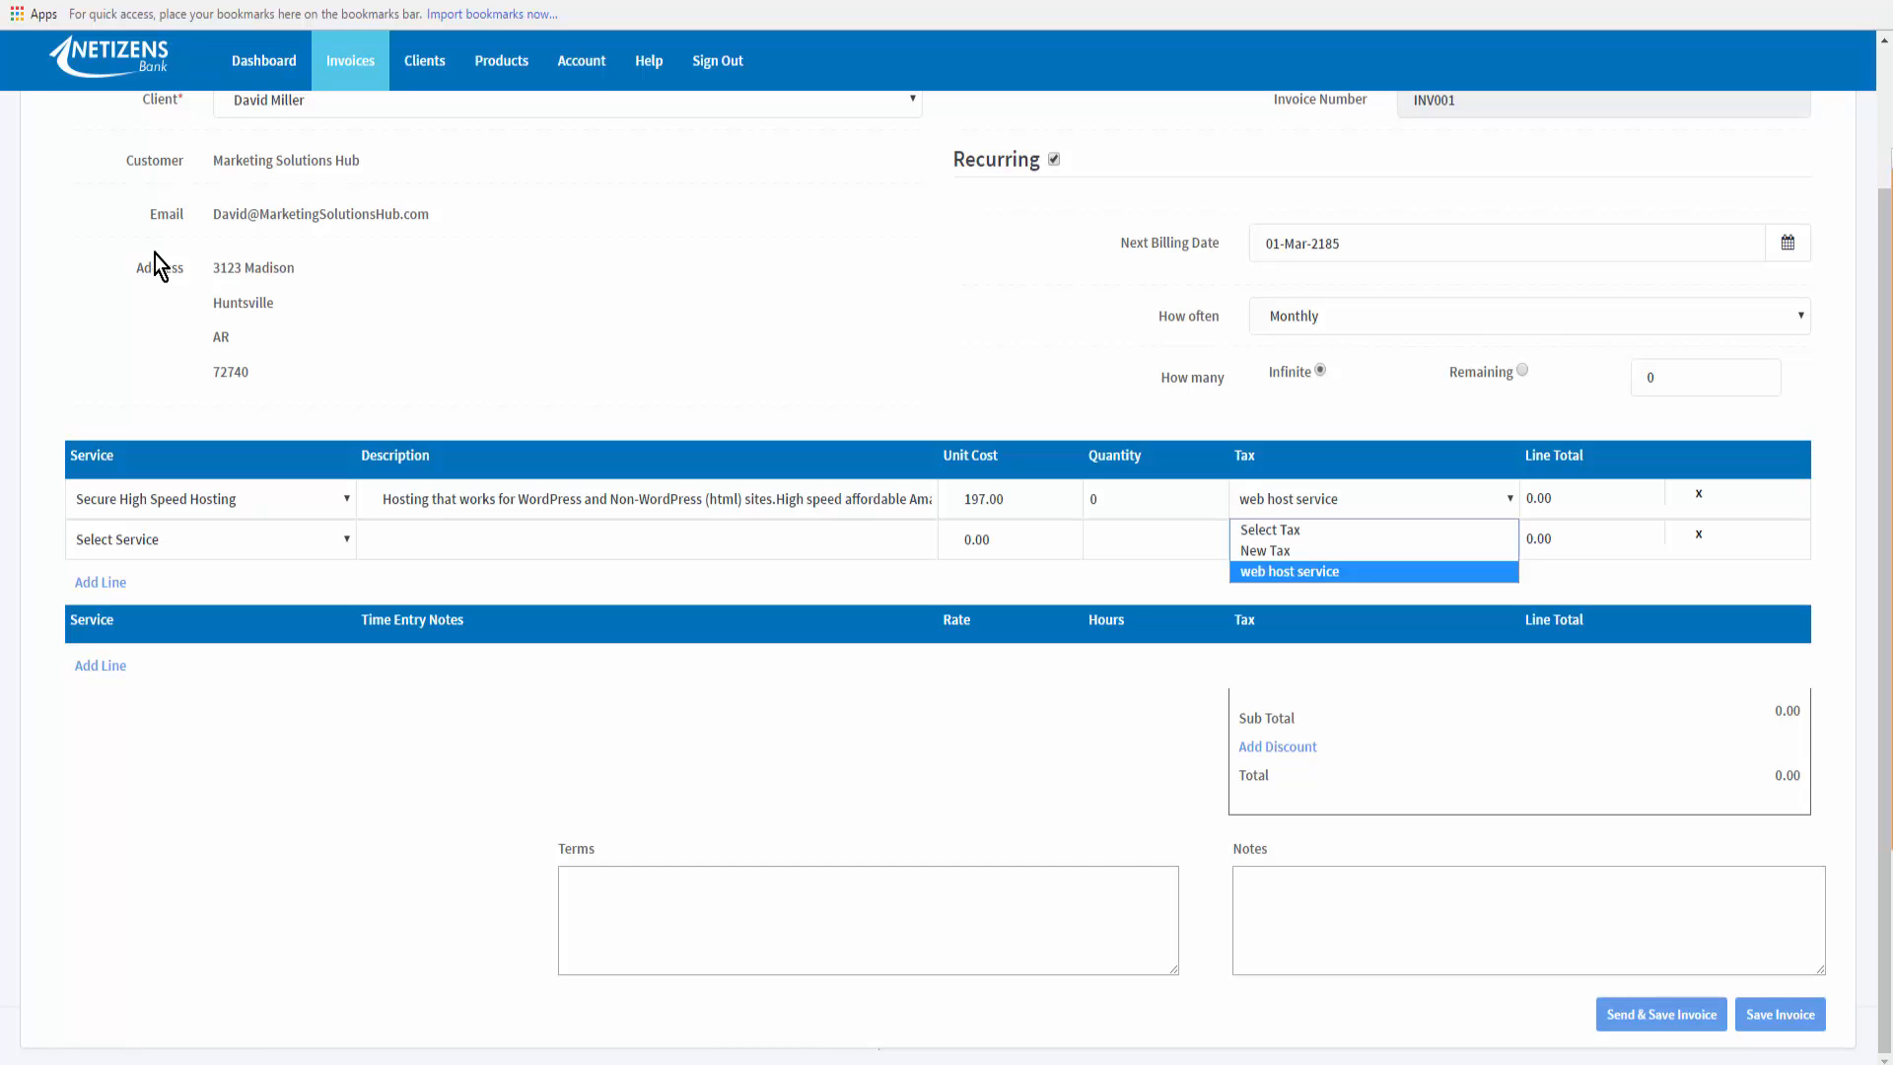
key(Up)
key(Up)
key(Down)
key(Down)
key(Up)
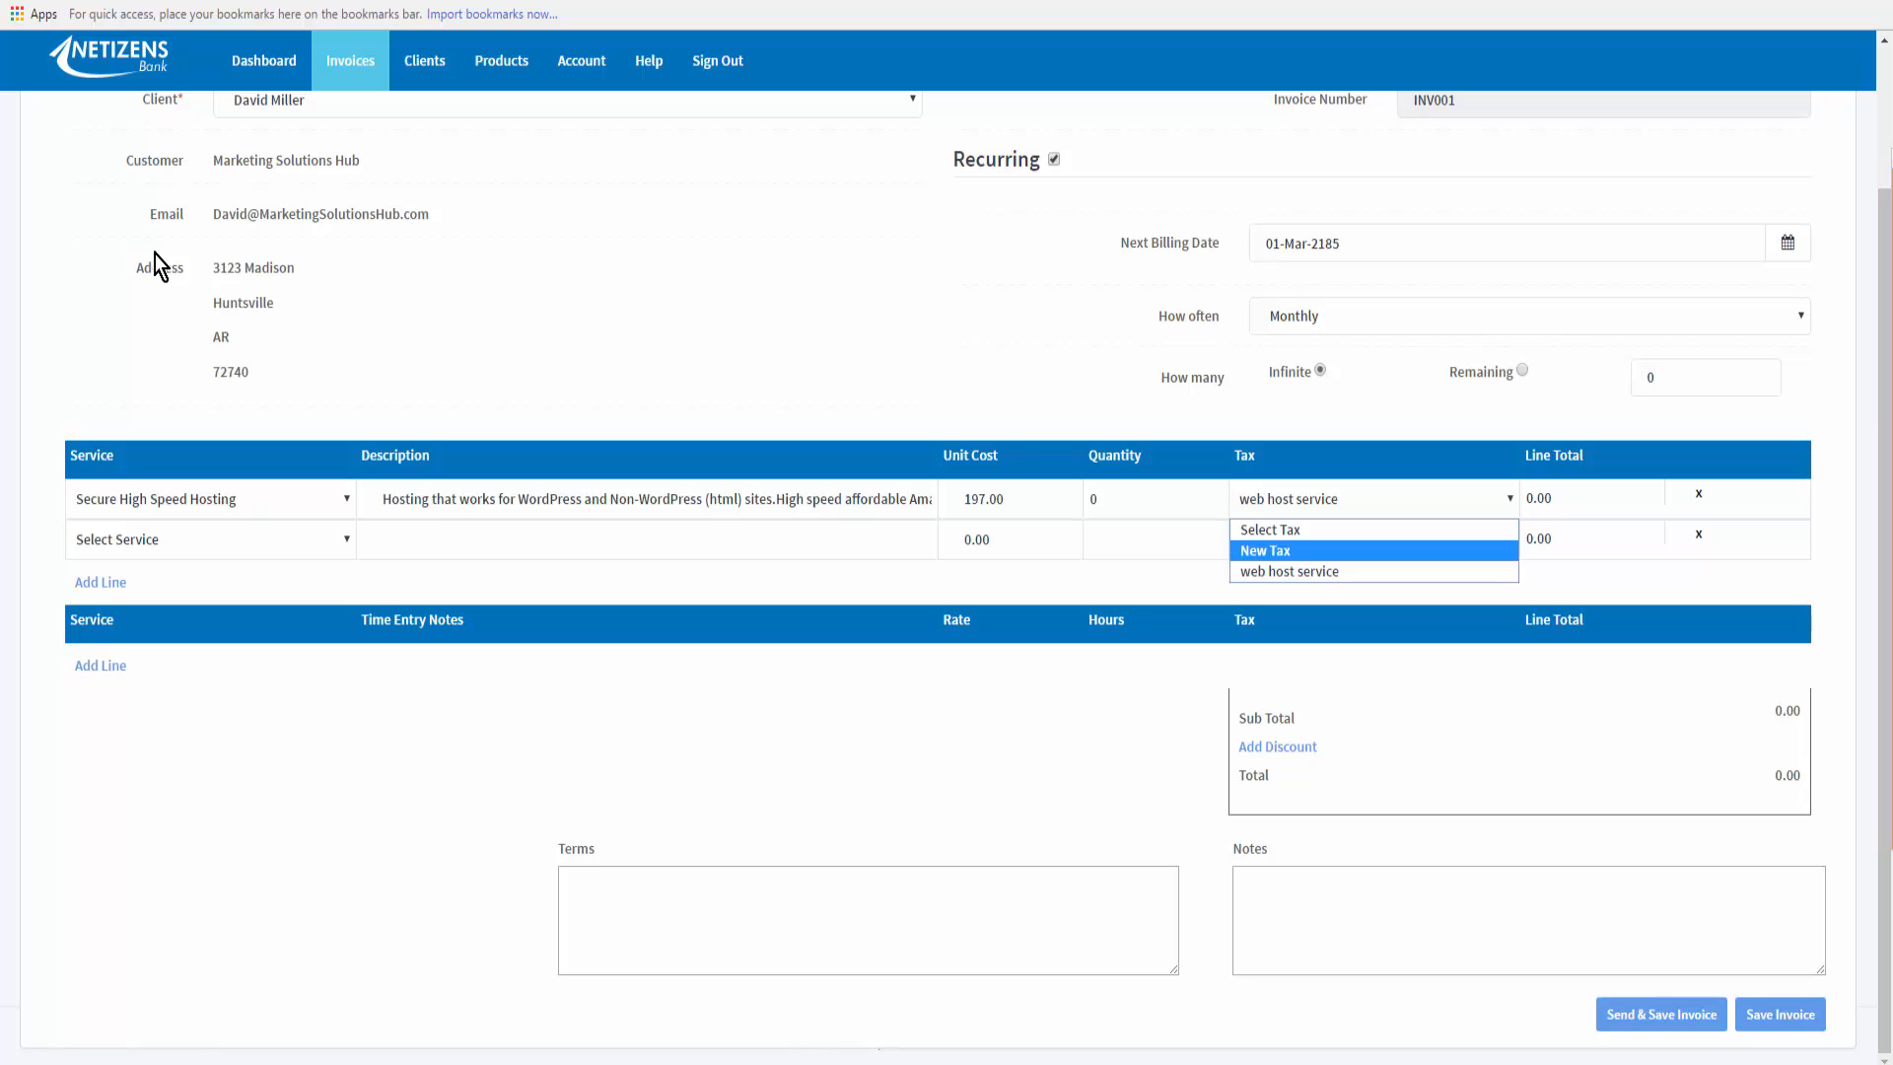
key(Return)
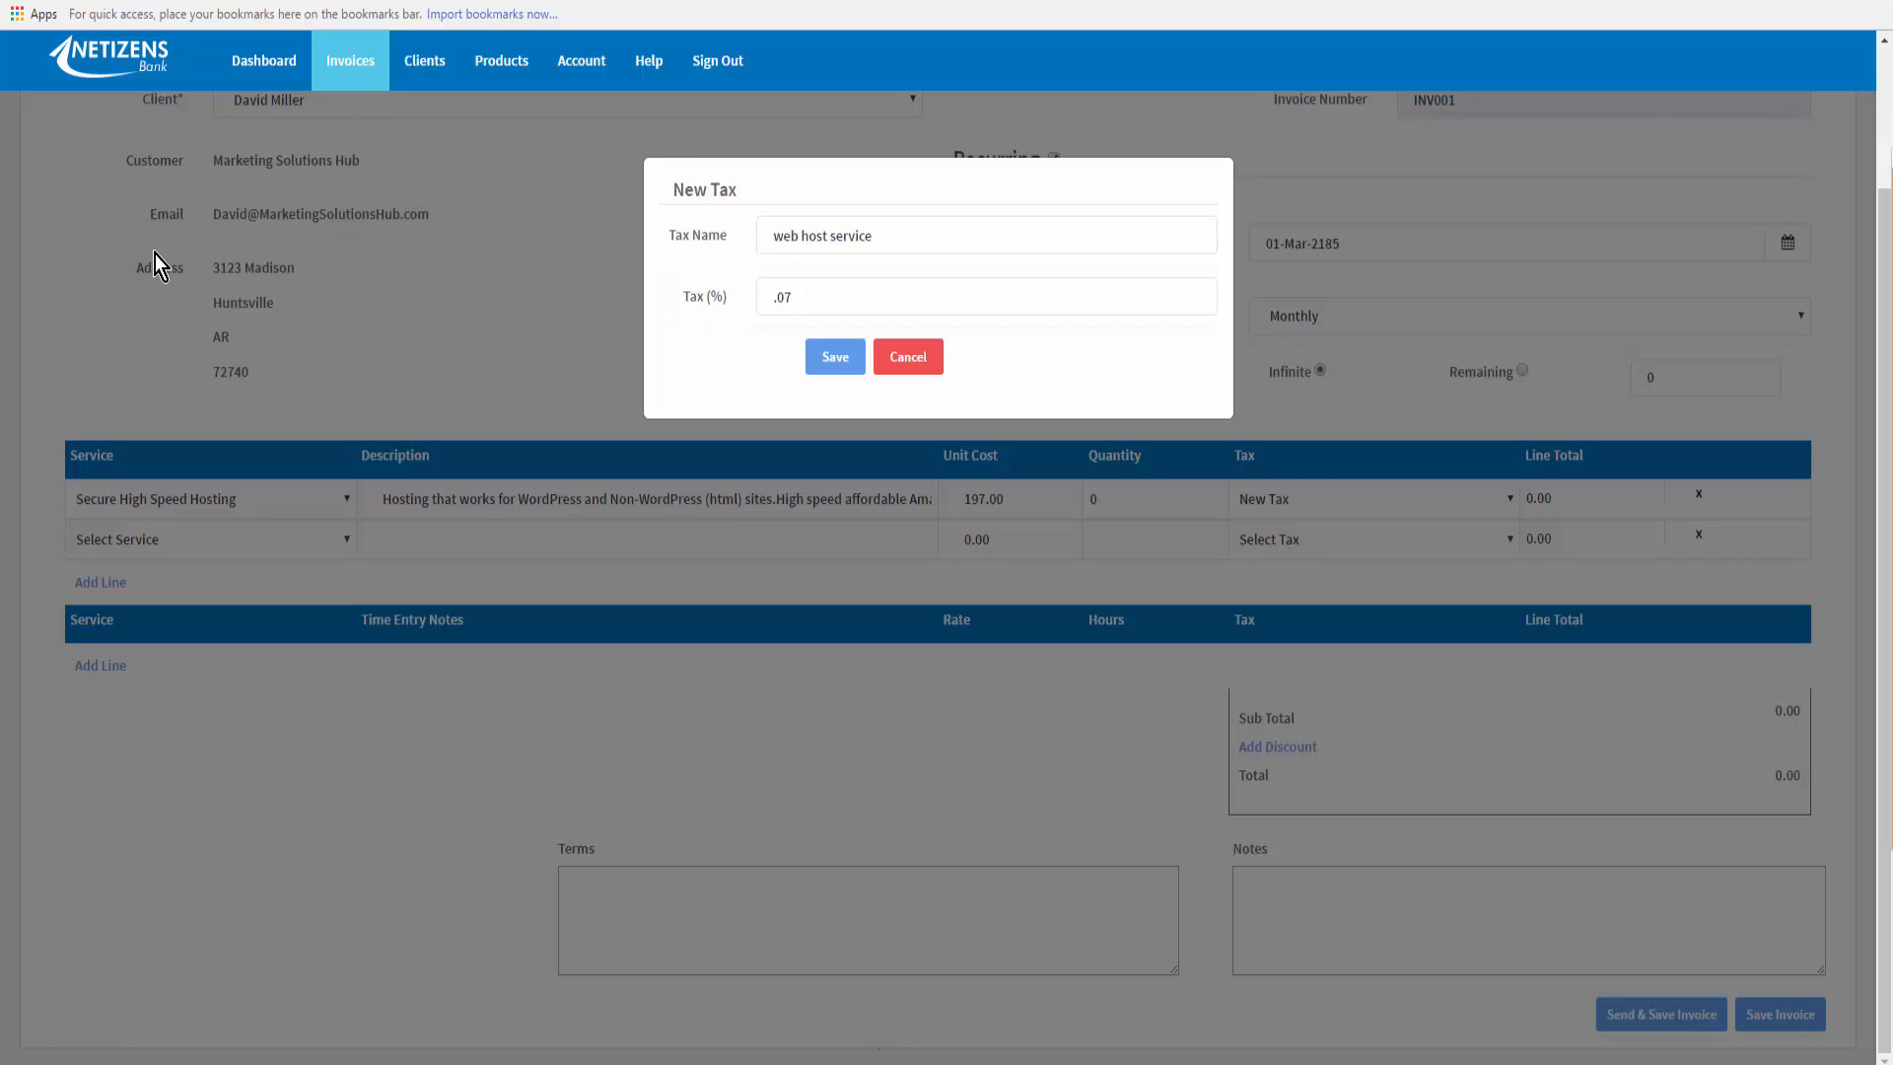
key(Tab)
key(Return)
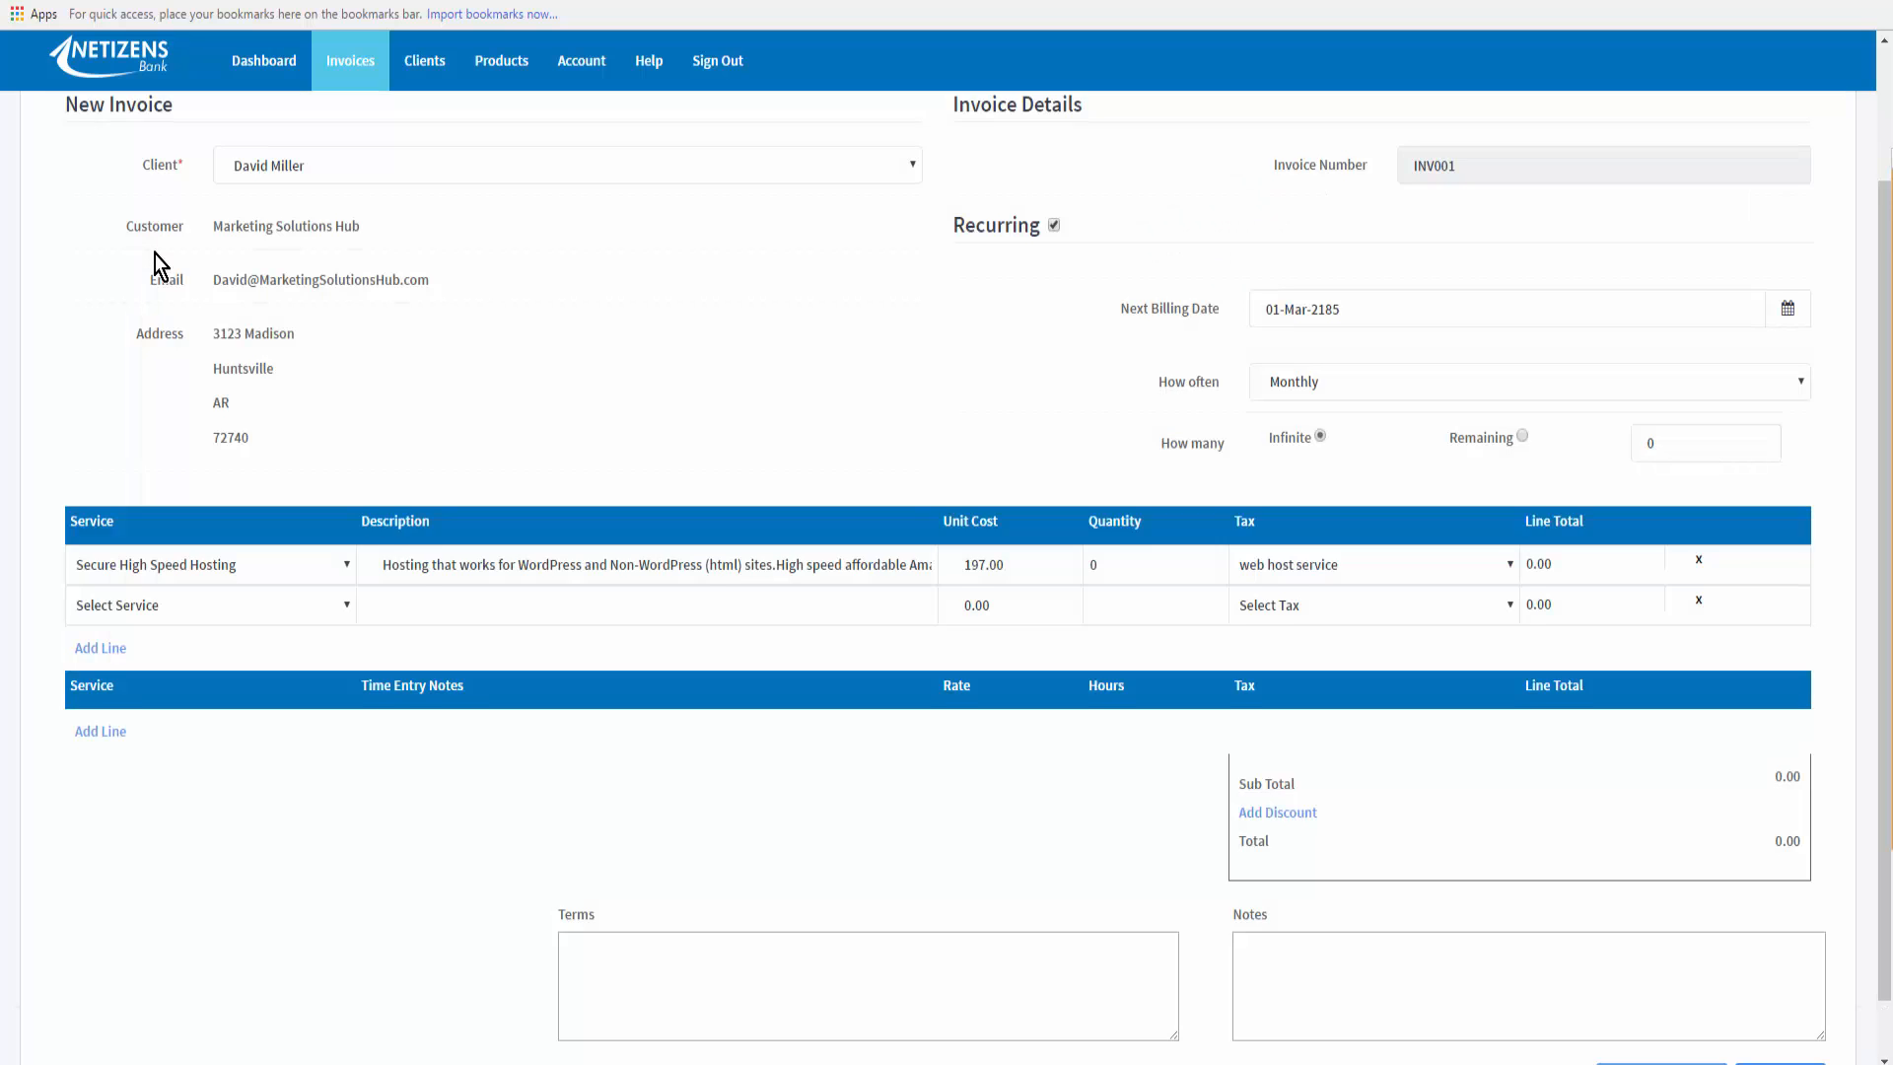
Set the quantity of the Secure High Speed Hosting line to 1.
scroll(156, 253, down, 1)
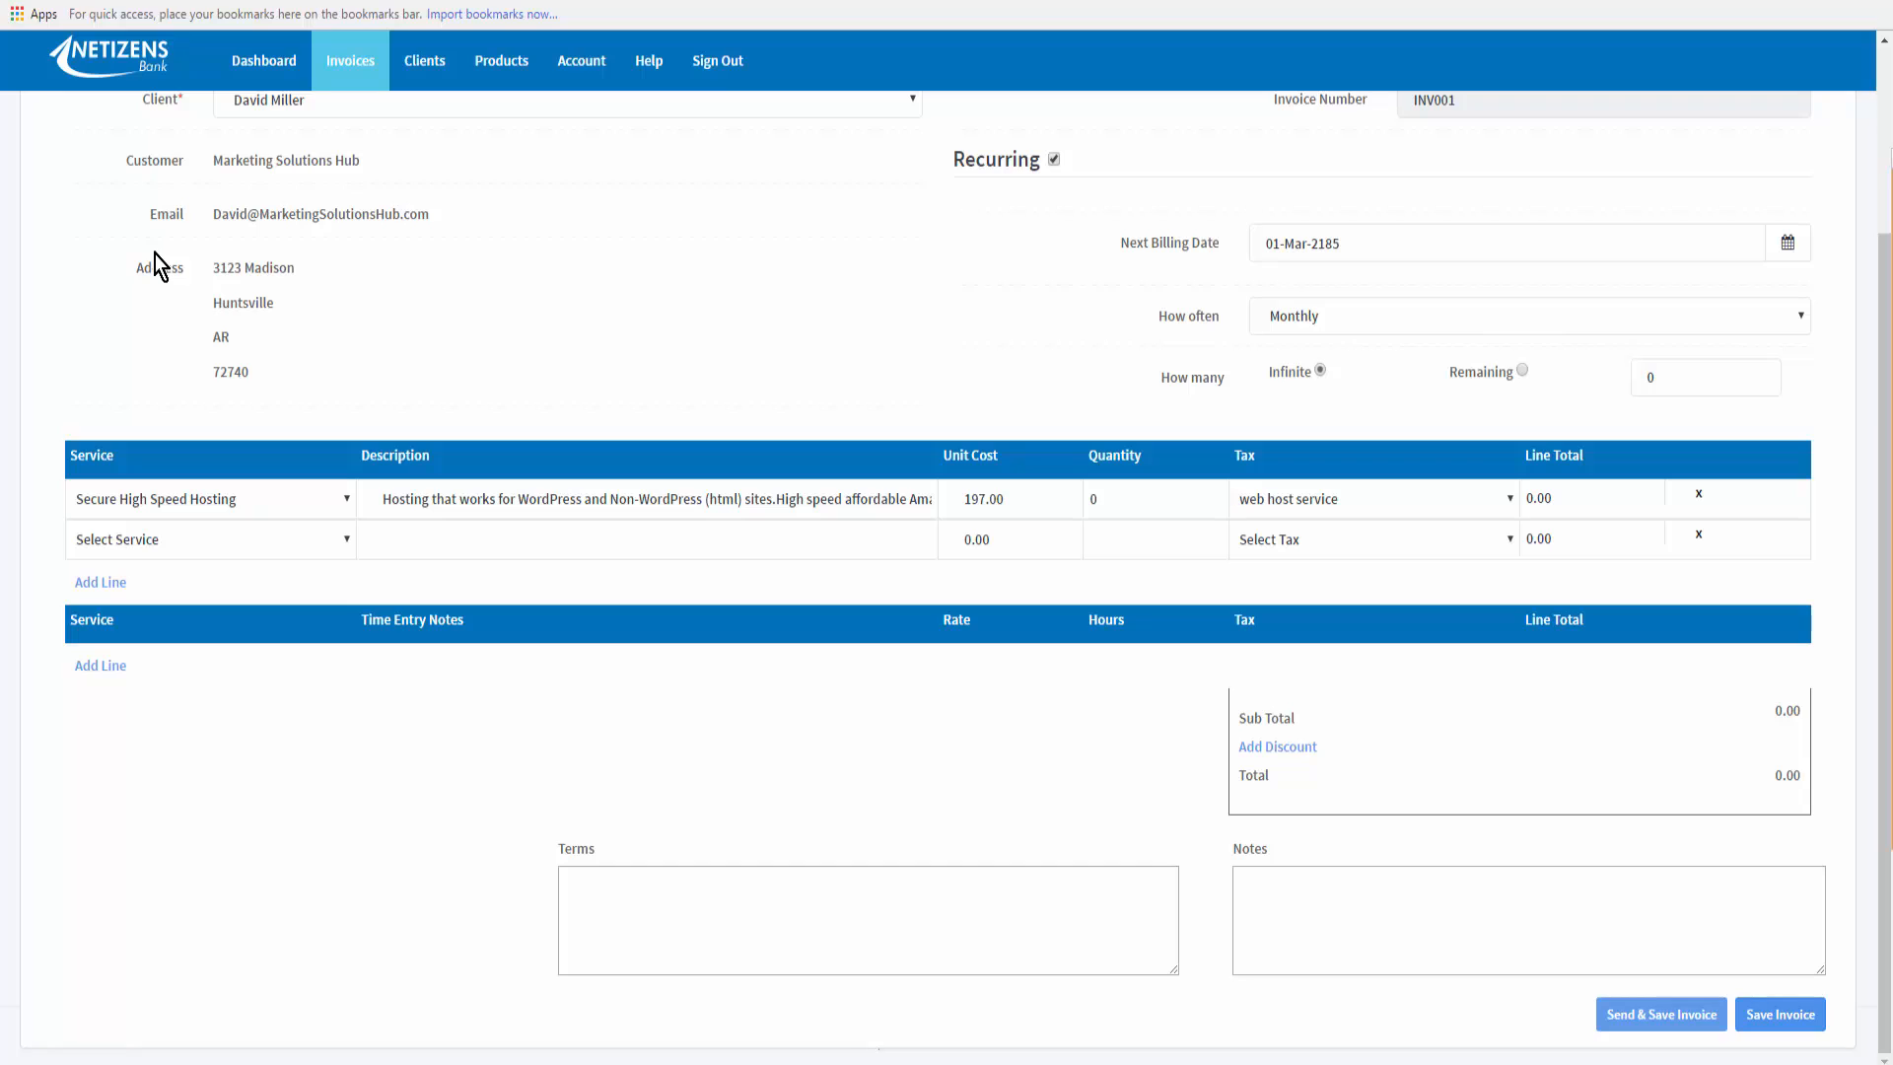
double_click(1094, 499)
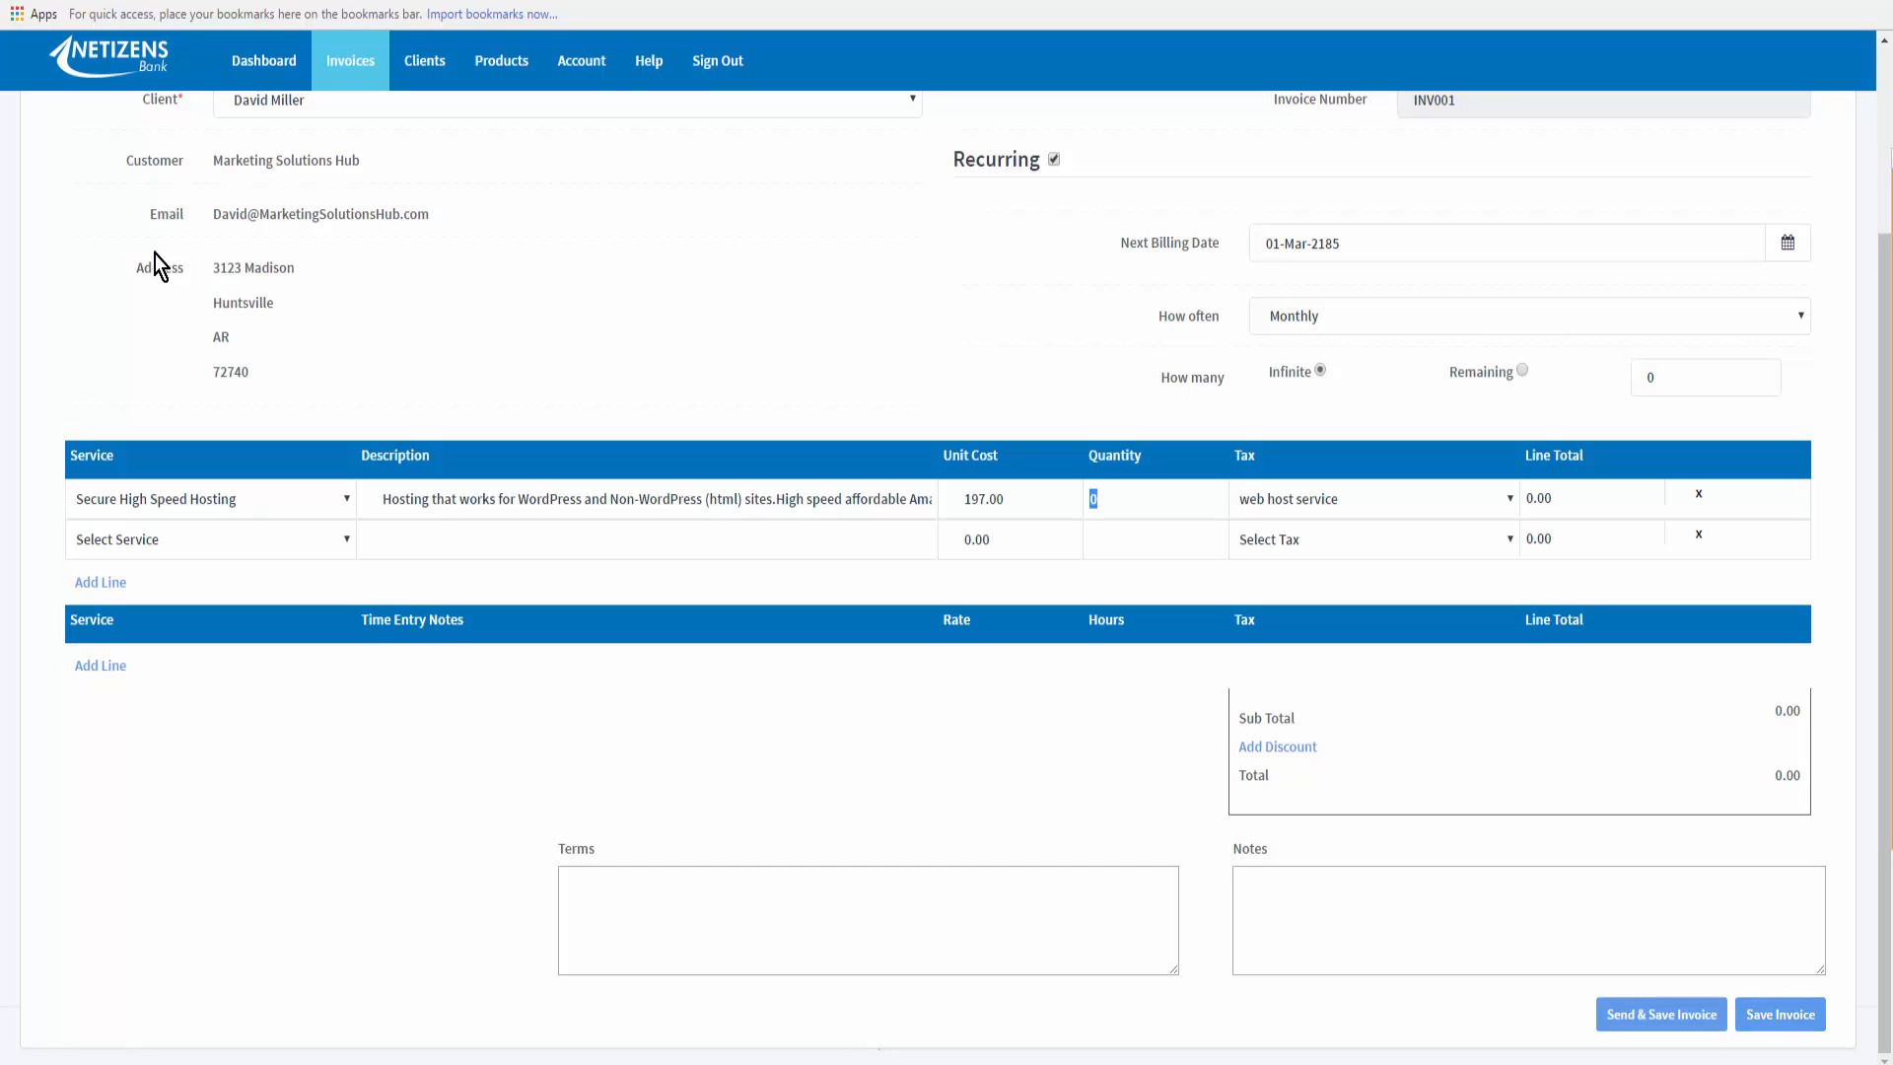
text(1)
click(1374, 499)
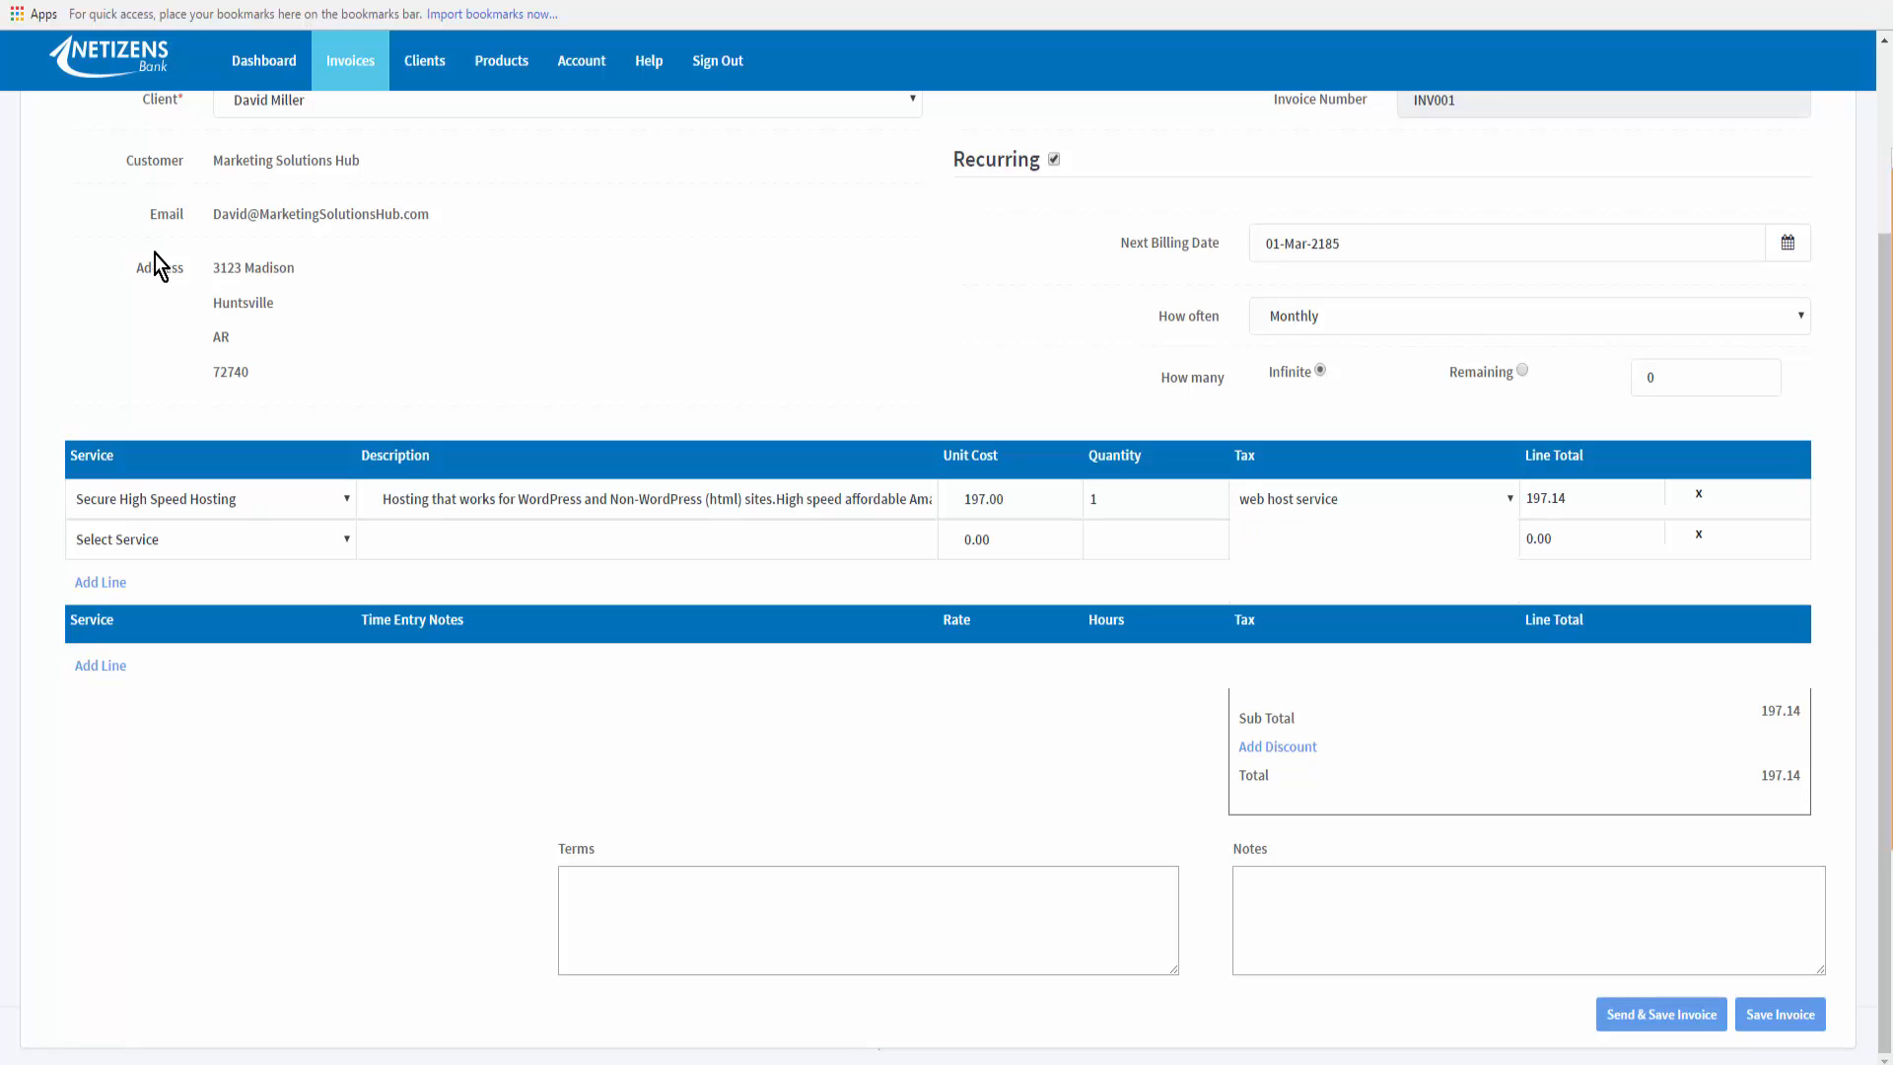